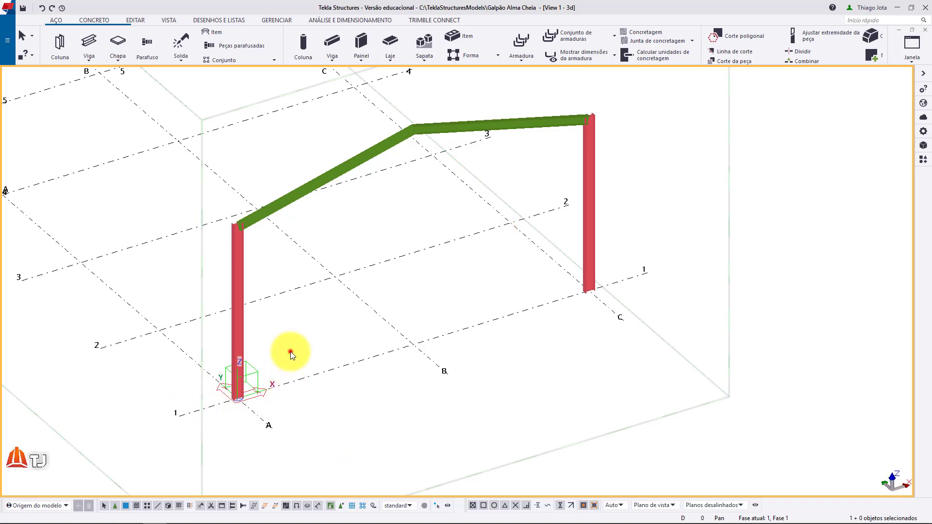
Search the applications and components catalogue for "BASE".
key(ctrl+f)
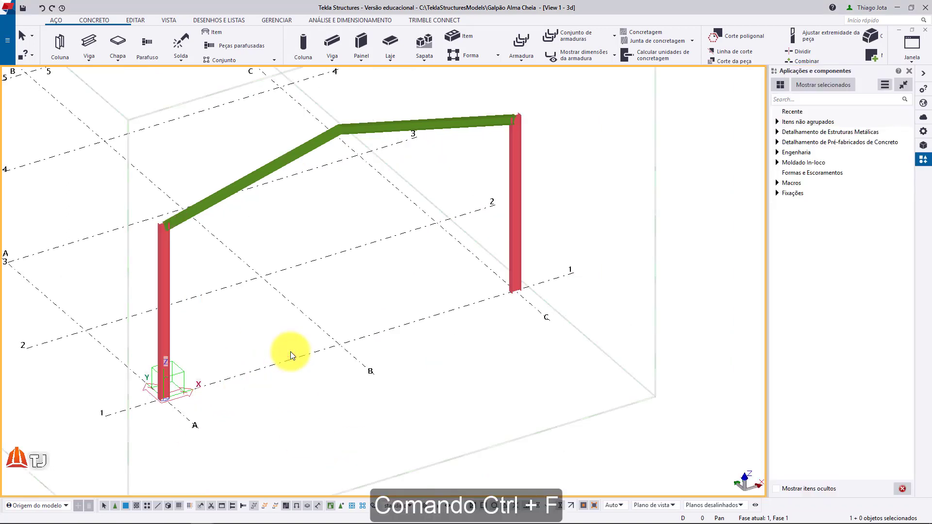
click(796, 100)
text(BASE)
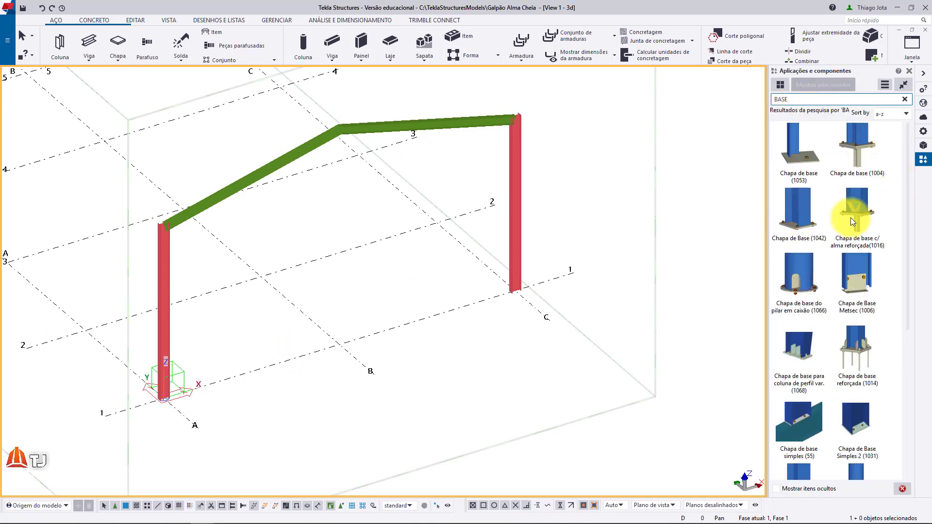
Apply the Chapa de Base (1042) component to the foot of the column at grid intersection A-1.
click(810, 220)
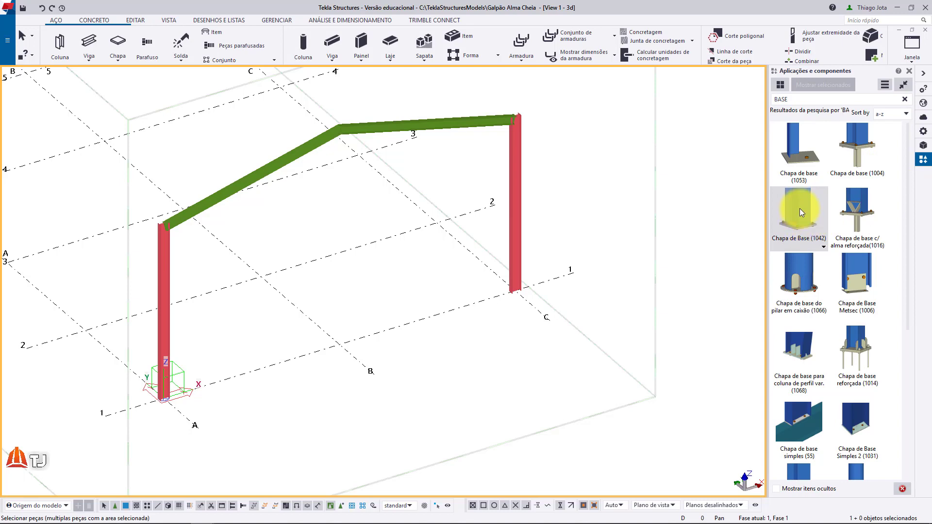
click(168, 333)
middle_drag(341, 329, 480, 229)
scroll(285, 296, up, 5)
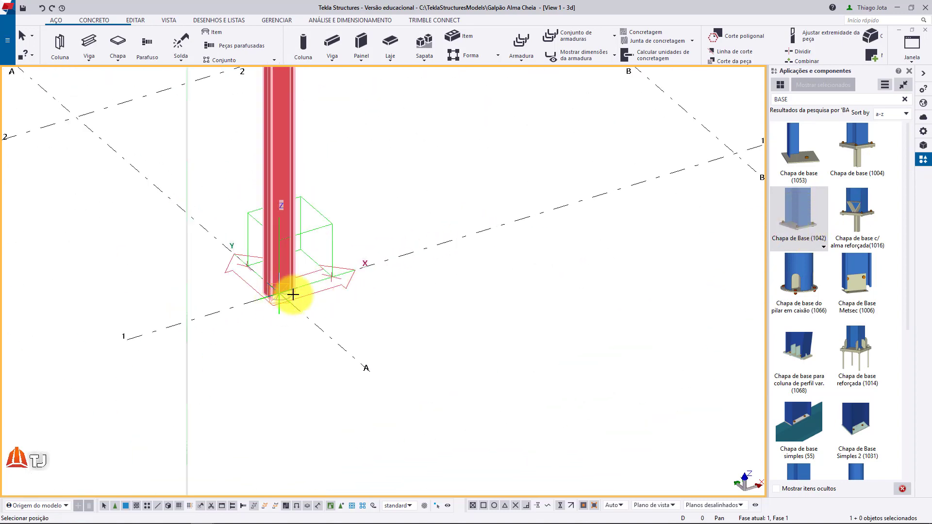
scroll(279, 288, up, 2)
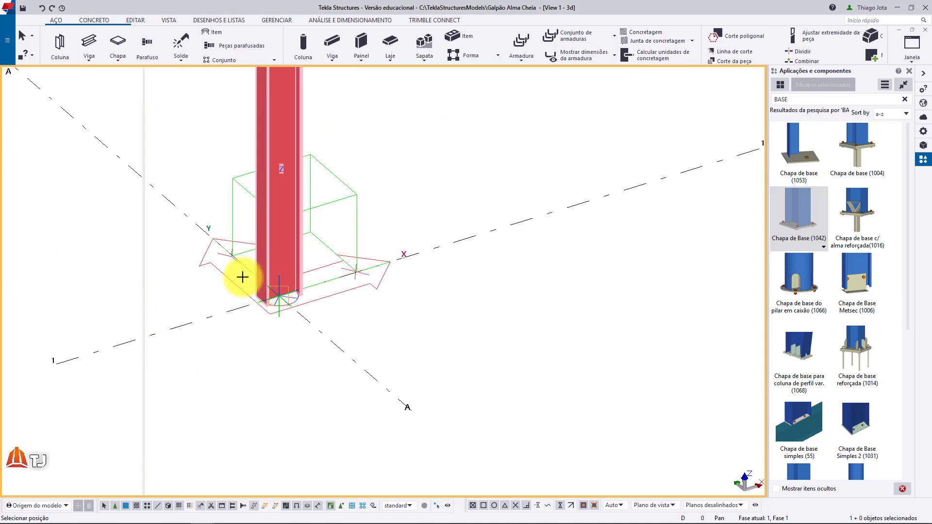
click(279, 298)
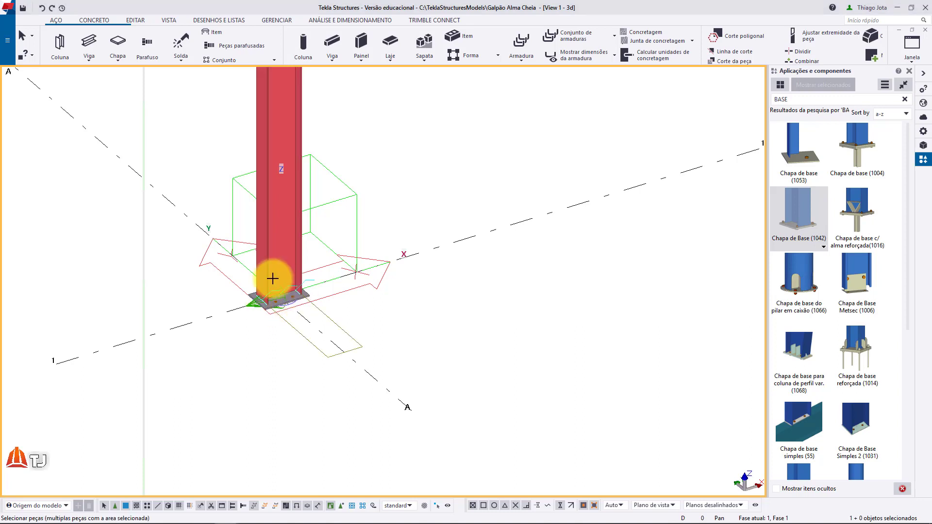
Open the settings of the new base plate connection and arrange them so the plate remains in view.
middle_drag(298, 297, 390, 297)
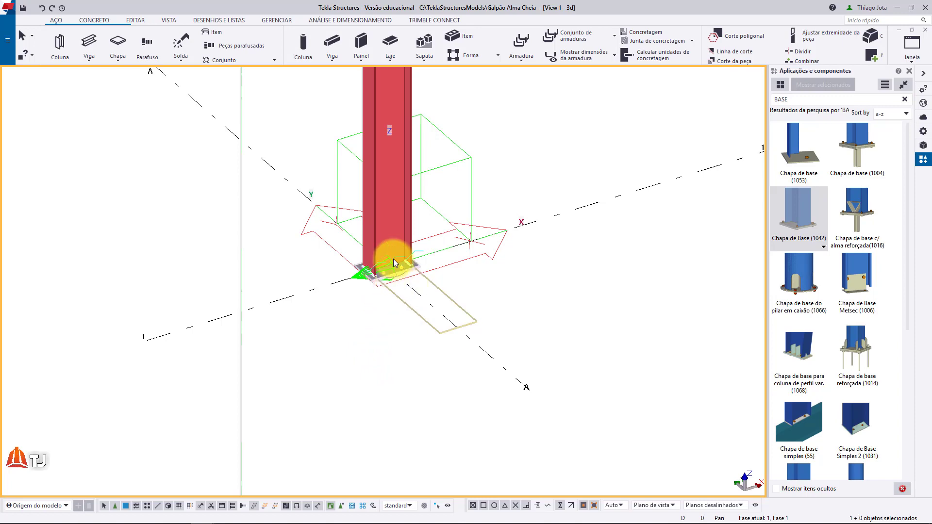
scroll(389, 275, up, 5)
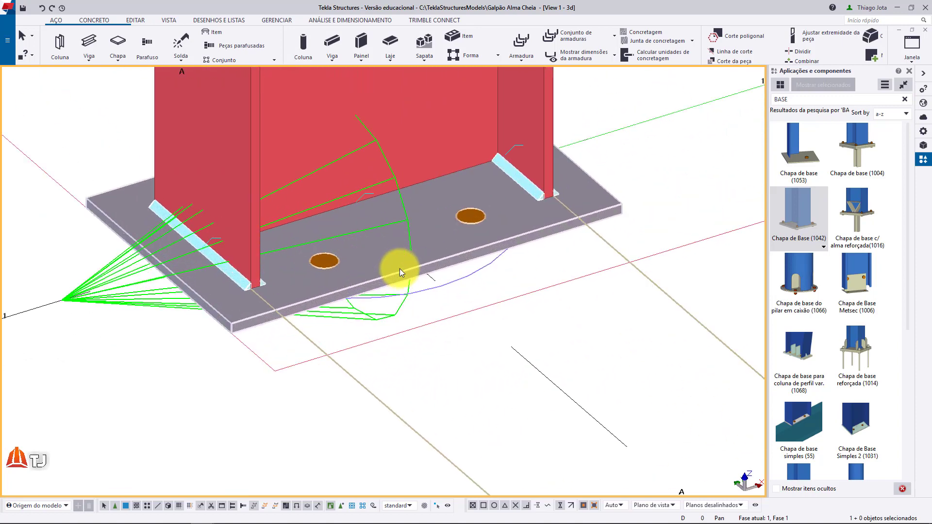
double_click(398, 263)
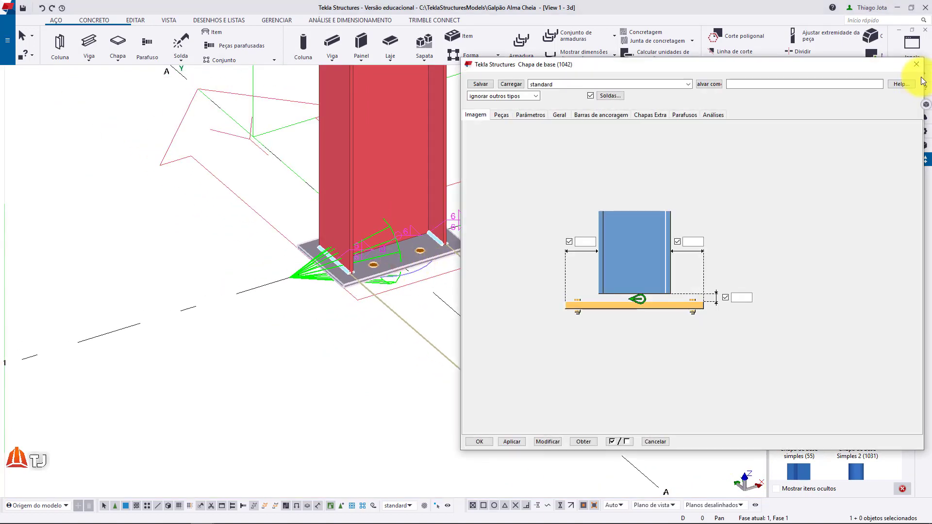
drag(865, 69, 858, 68)
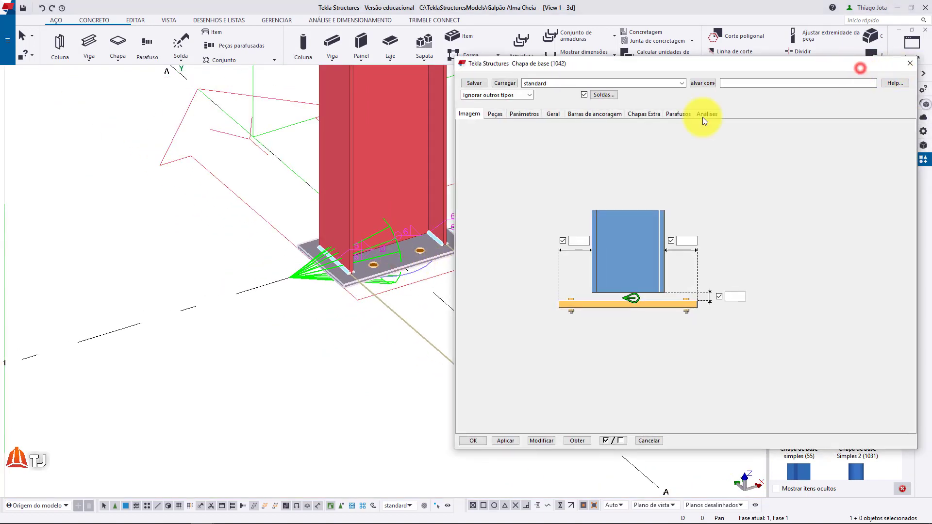
middle_drag(292, 195, 174, 204)
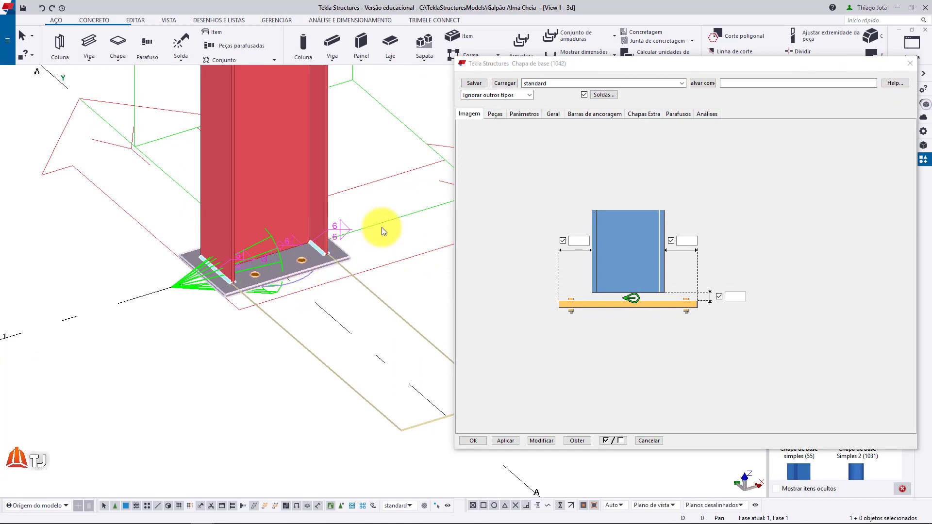
Set the base plate's thickness to 16, material to A36 and name to CHAPA, and apply the changes to the connection.
click(498, 115)
click(524, 137)
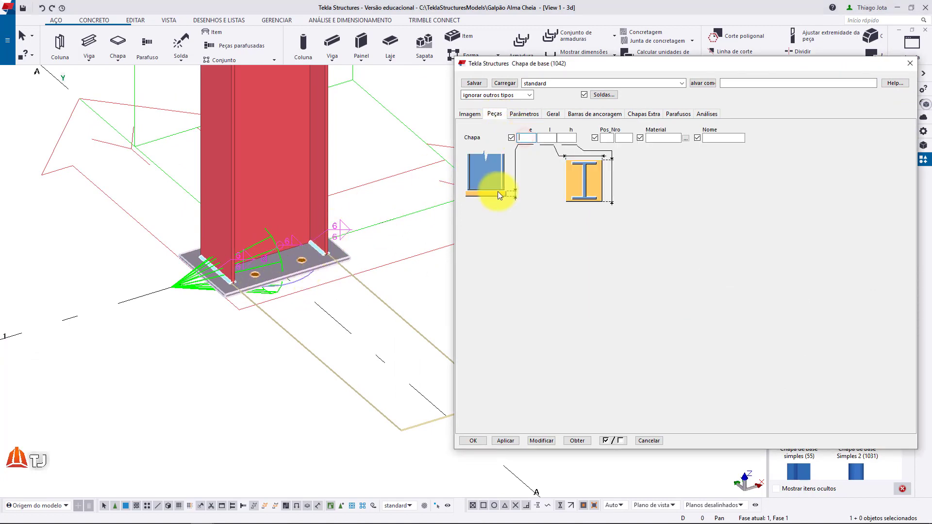
text(16)
click(656, 138)
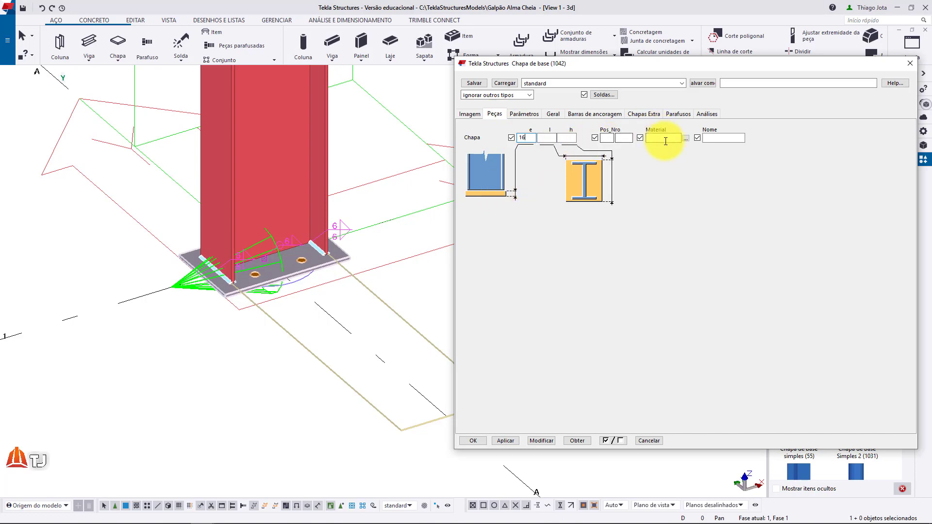
text(A36)
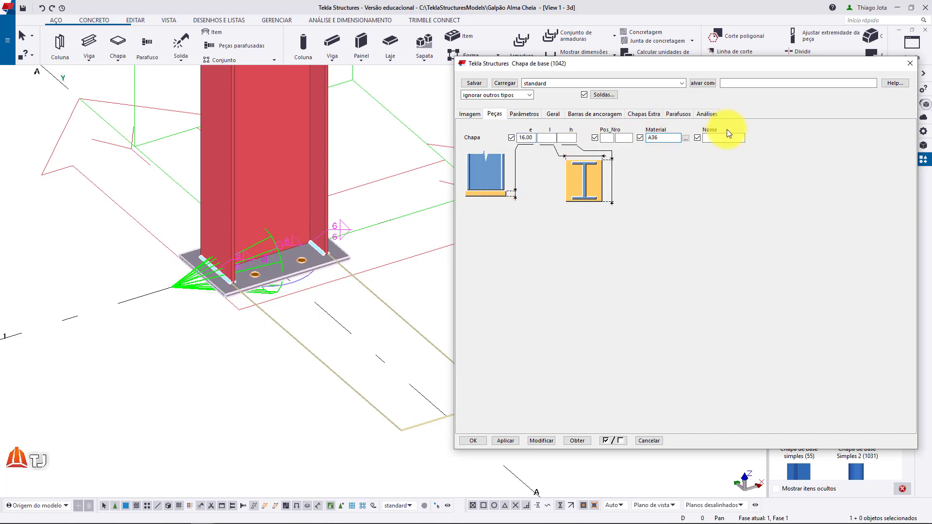
click(732, 134)
text(CHAPA)
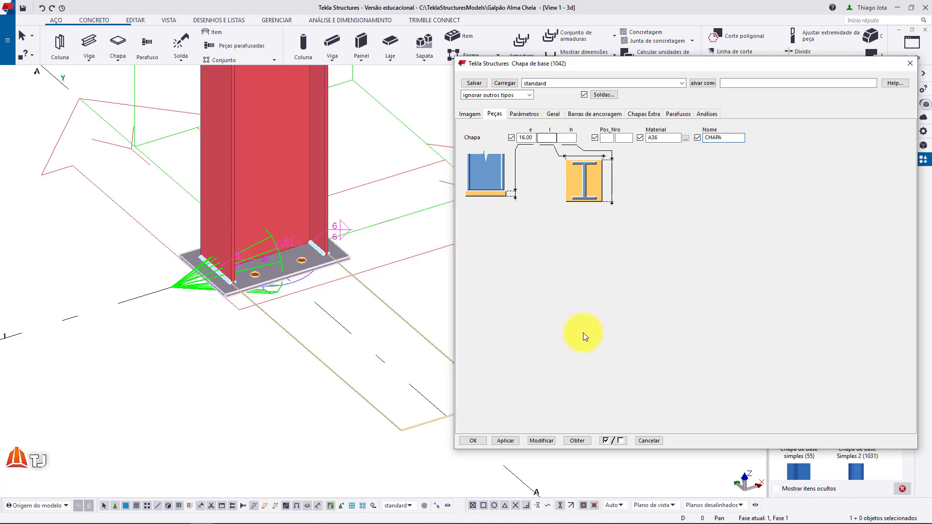
click(549, 441)
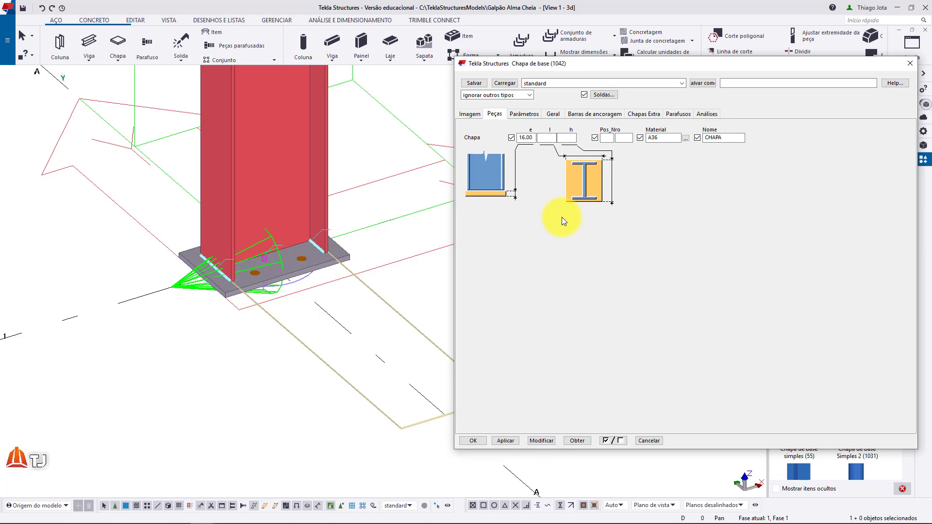
Set the base plate bolts to size 15.88, type A325N and tolerance 2.12.
click(679, 115)
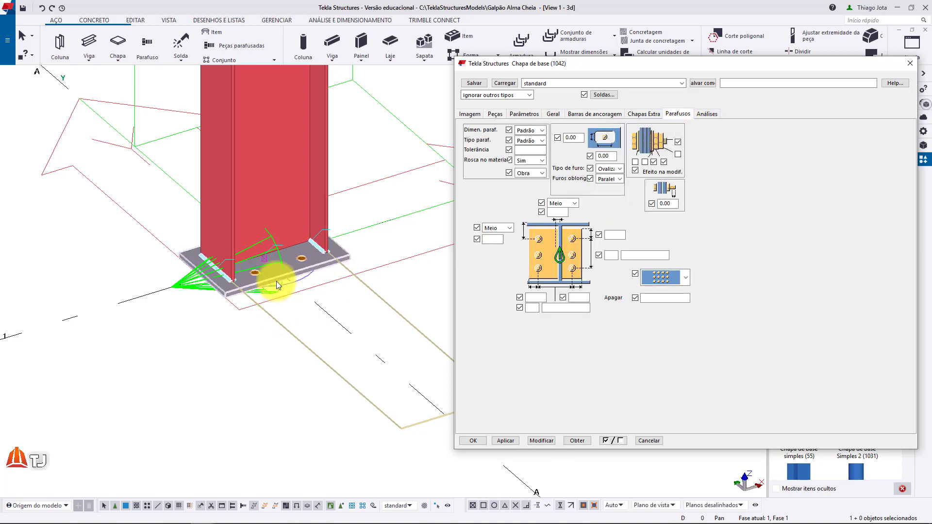
click(533, 131)
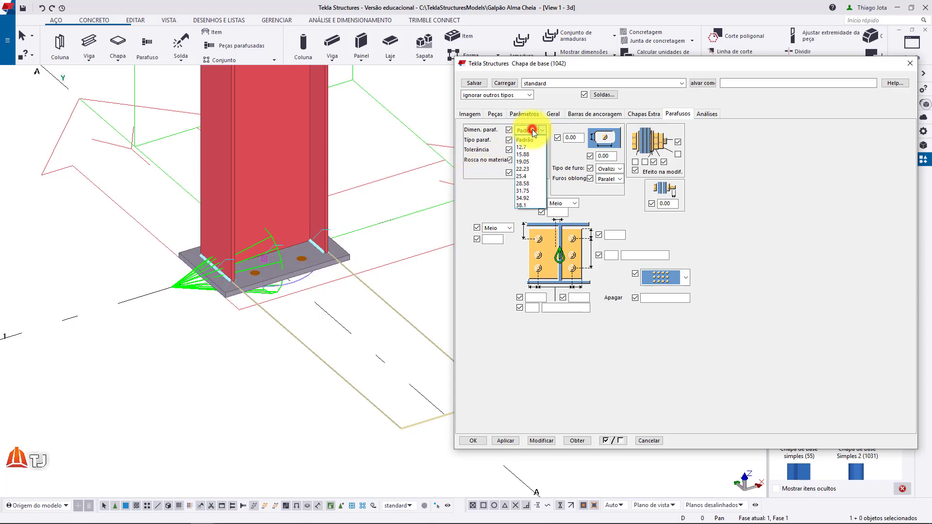
click(526, 154)
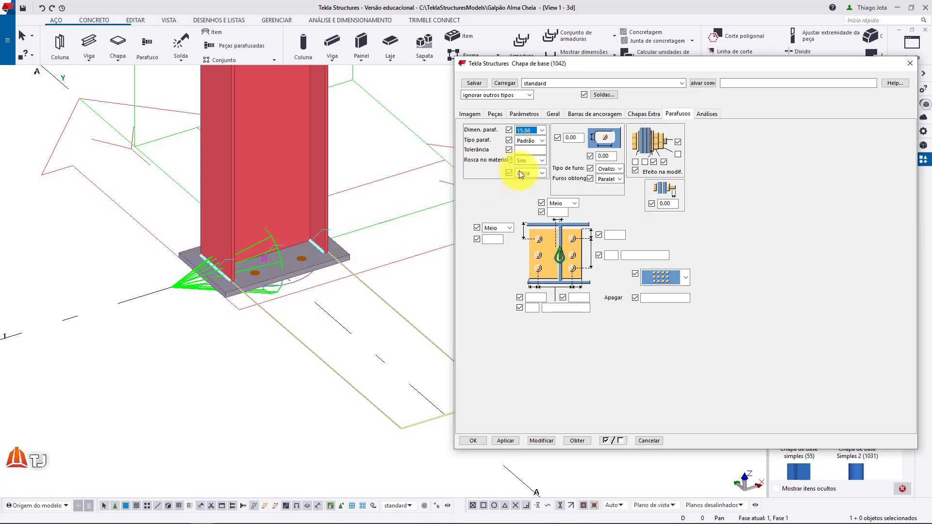
click(531, 141)
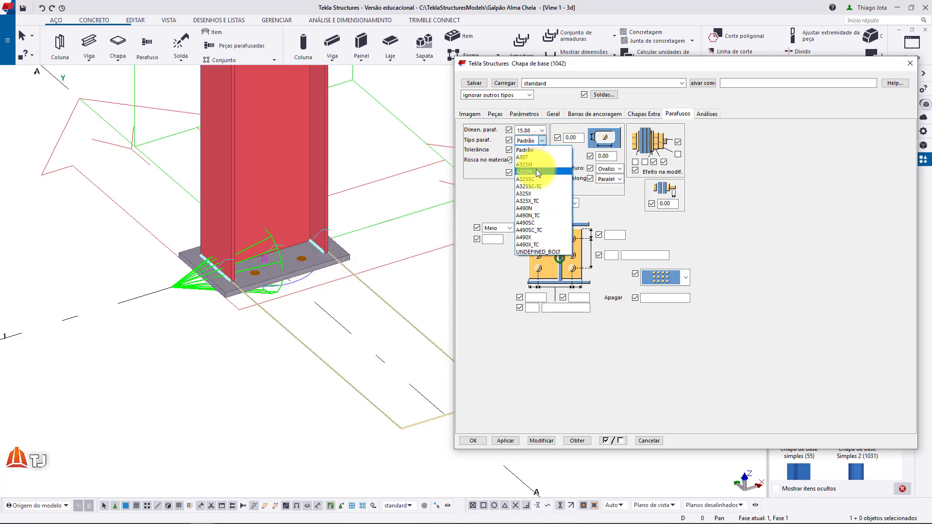
click(536, 170)
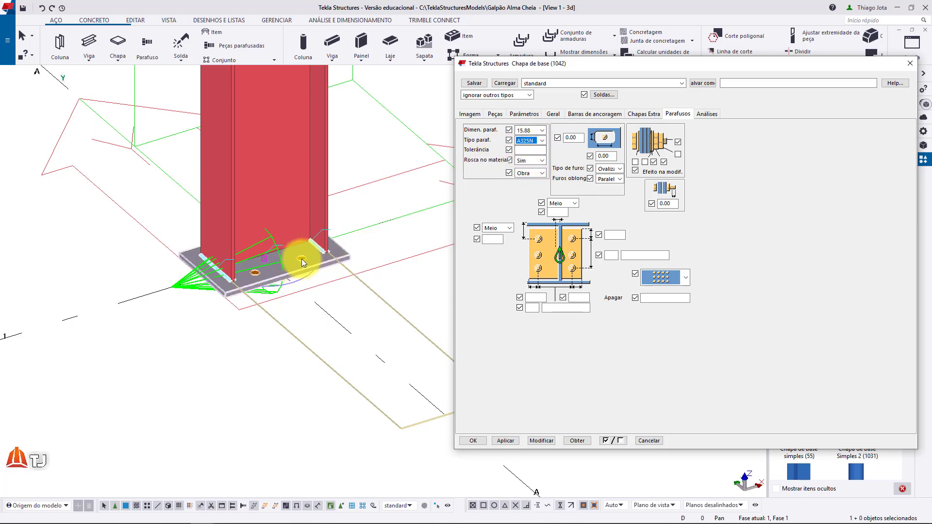
click(529, 152)
text(2.12)
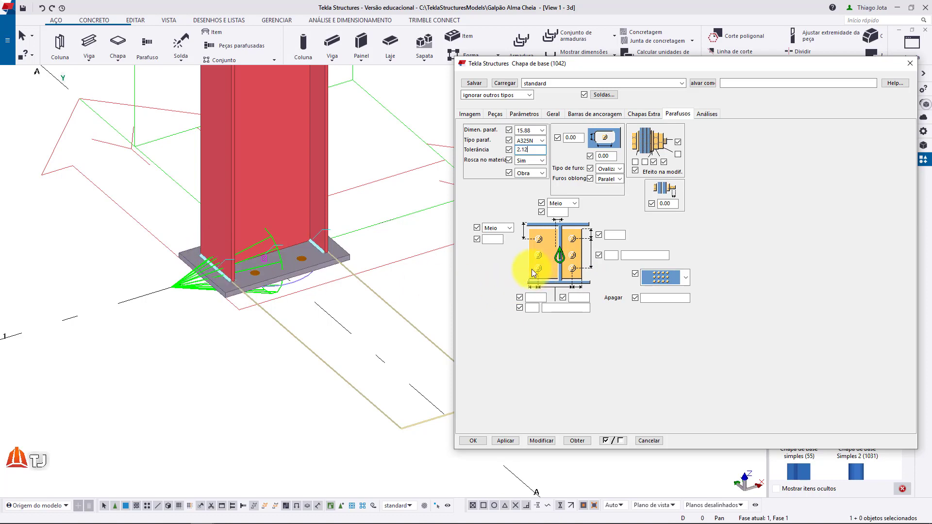
Set both bolt edge distances across the base plate's width to 50.
scroll(262, 283, up, 6)
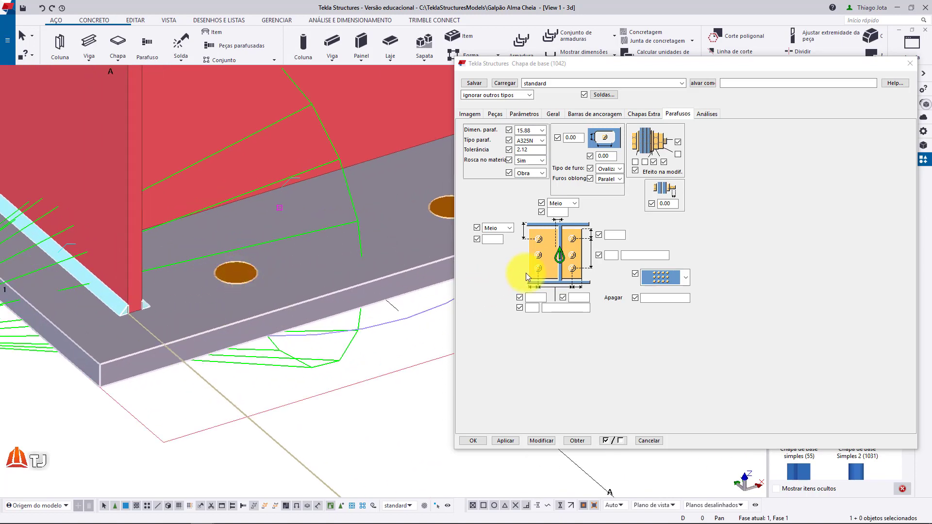
click(535, 297)
text(50.00)
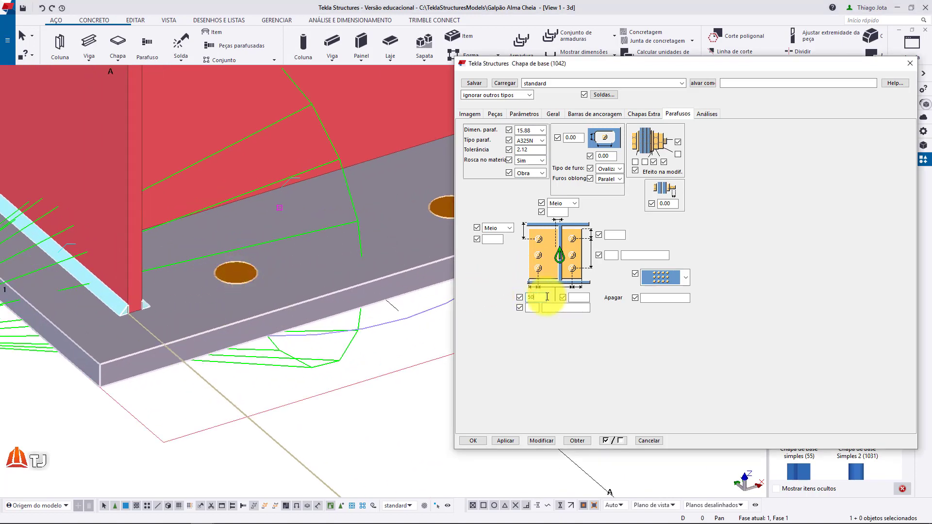
click(583, 297)
text(50.00)
Set 2 bolts across the plate's width with a spacing of 130 and apply the changes to the connection.
scroll(291, 277, down, 4)
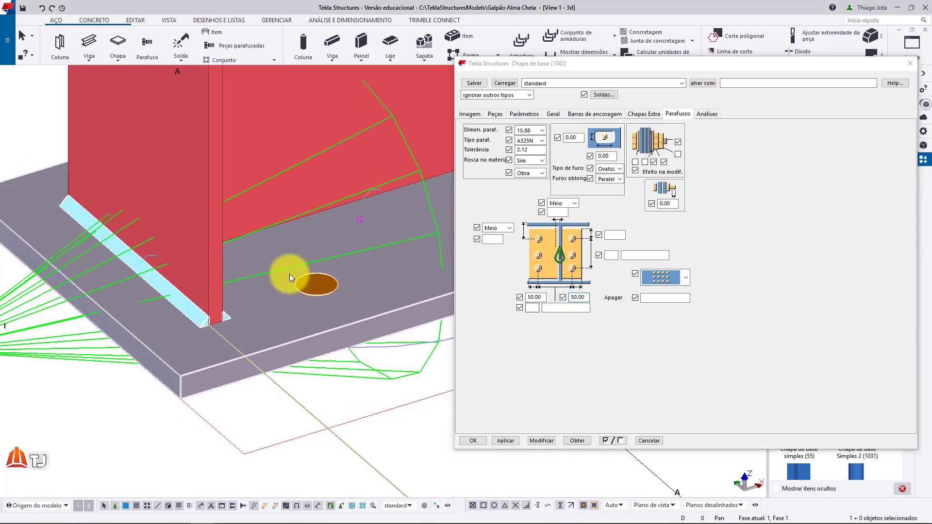
key(v)
click(288, 265)
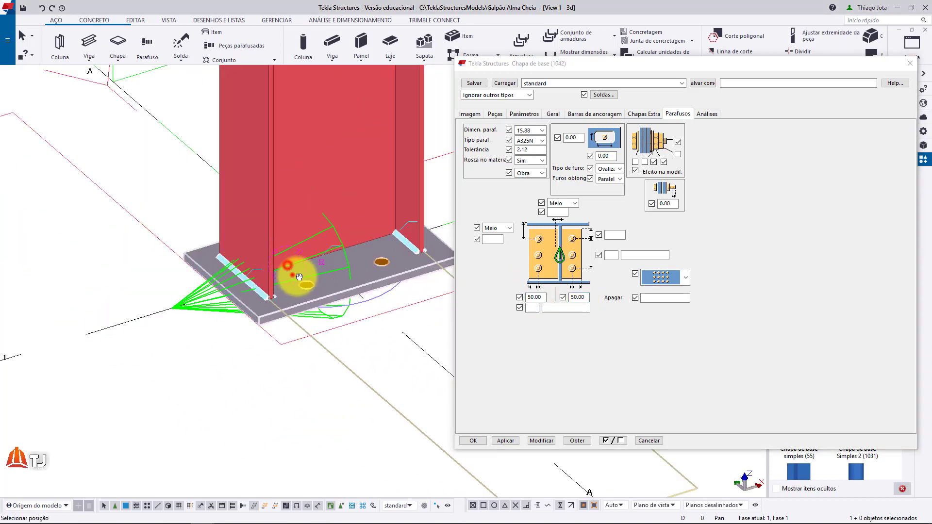
ctrl+middle_drag(292, 275, 225, 272)
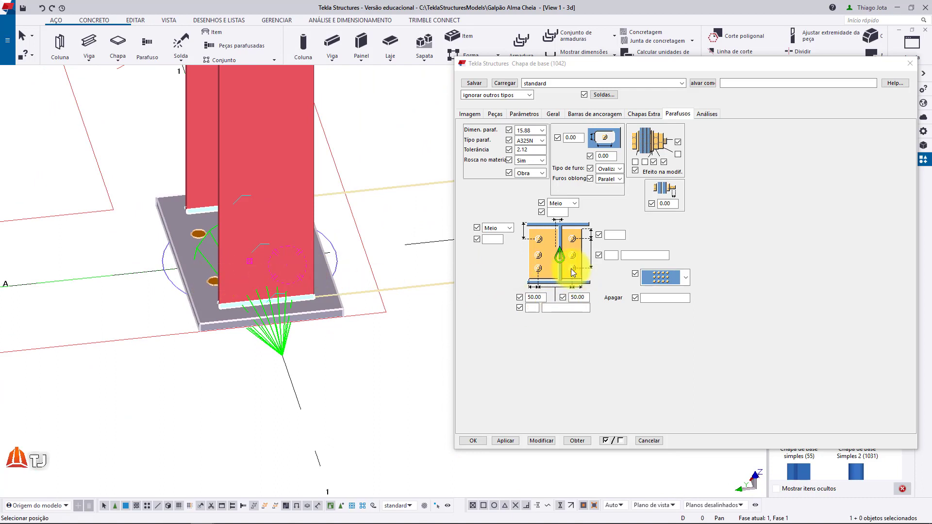
click(532, 307)
text(2)
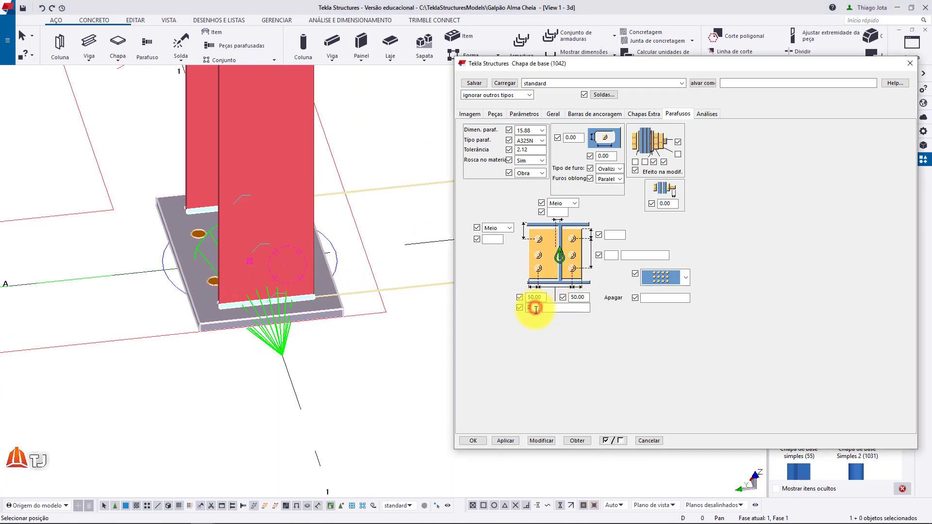
click(559, 307)
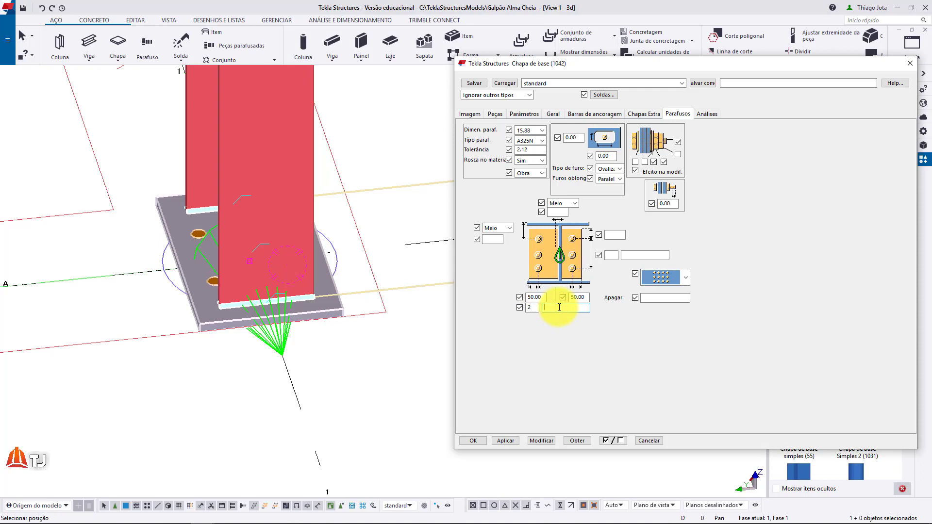
text(130)
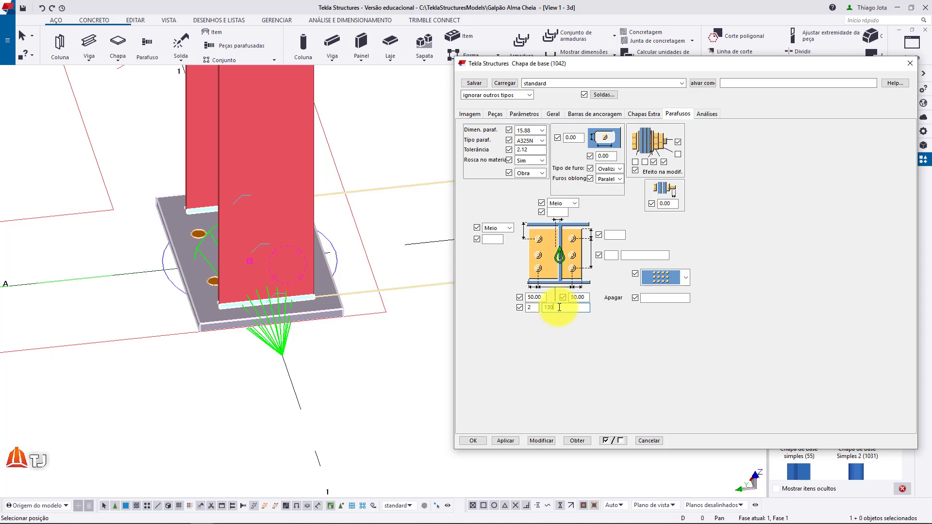
click(548, 442)
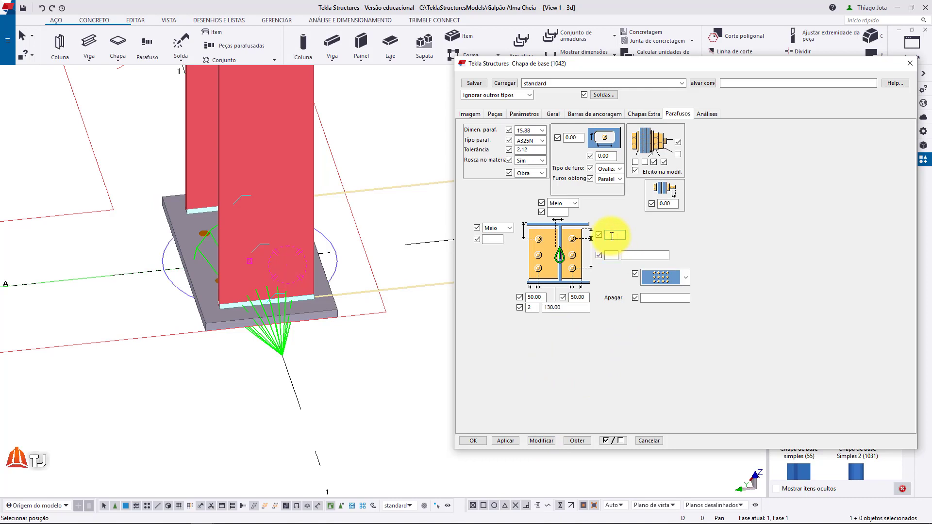
Along the column's web direction, set the bolt edge distance to 50 with 2 bolts spaced 400, apply, and inspect the plate.
click(613, 235)
text(50)
click(612, 256)
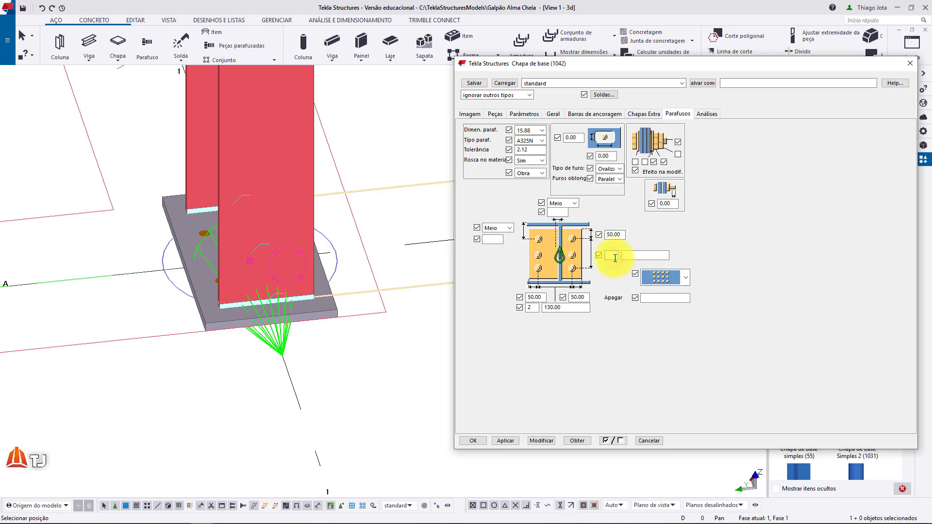
text(2)
click(631, 255)
text(400)
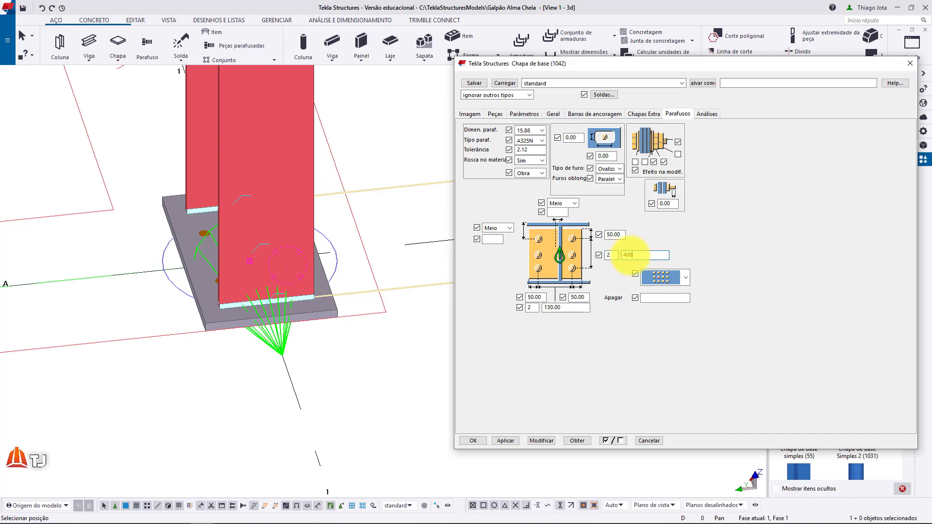
click(545, 440)
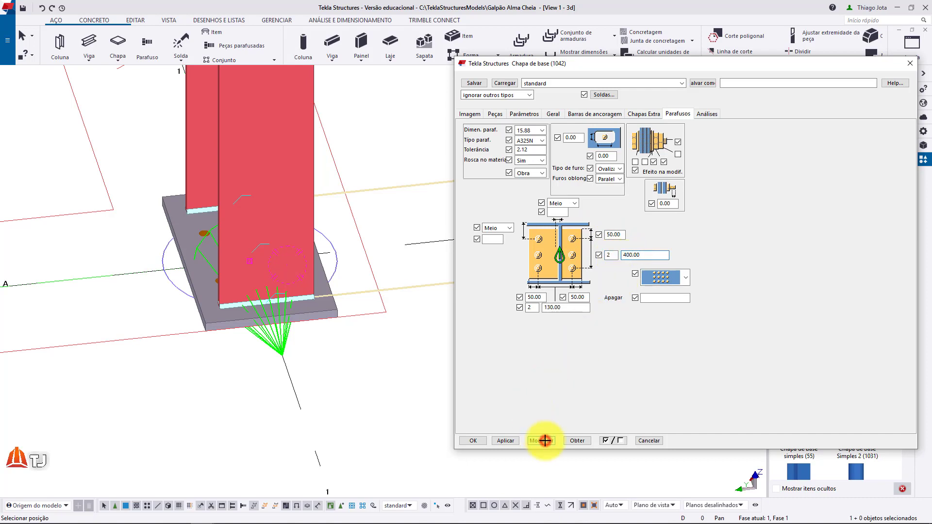
middle_drag(318, 320, 291, 319)
scroll(287, 265, up, 2)
middle_drag(277, 256, 335, 265)
ctrl+middle_drag(335, 265, 158, 283)
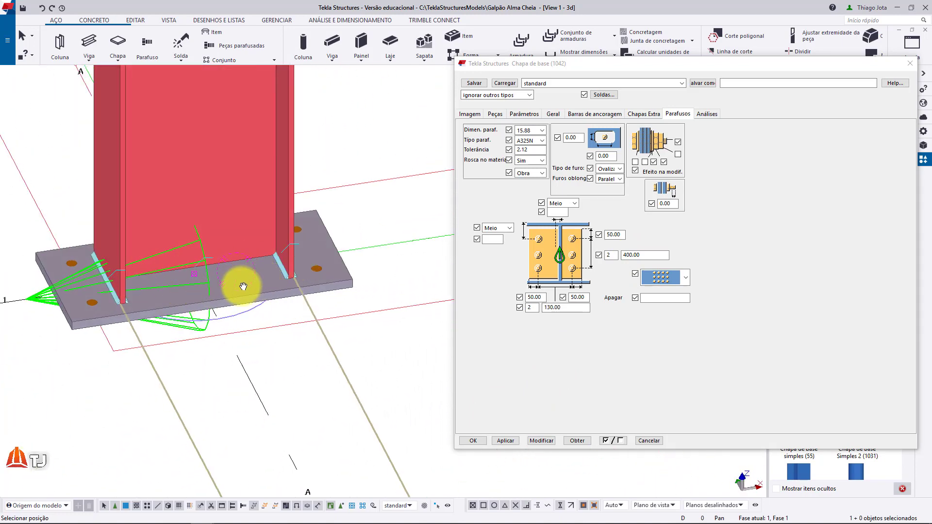
Save the base plate connection settings under the name "TJ - CHAPA DE BASE" and close the properties with OK.
click(745, 85)
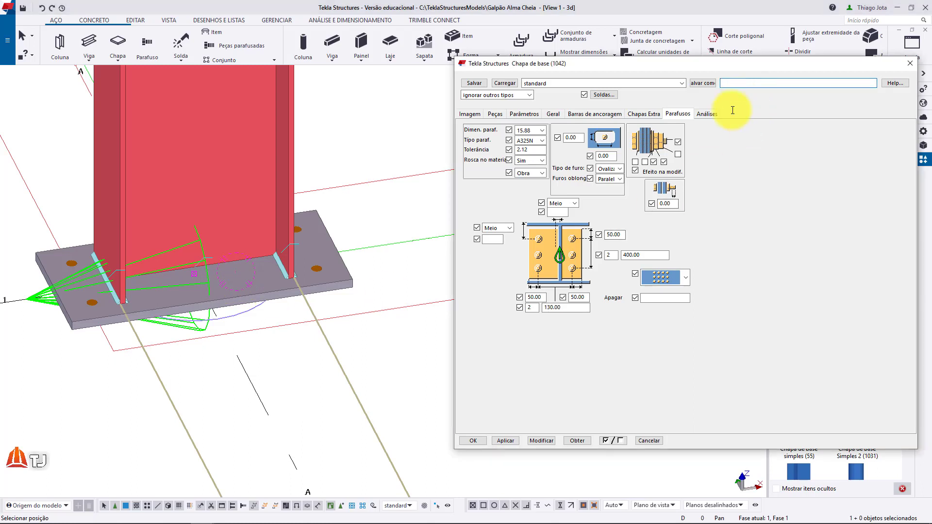
click(737, 85)
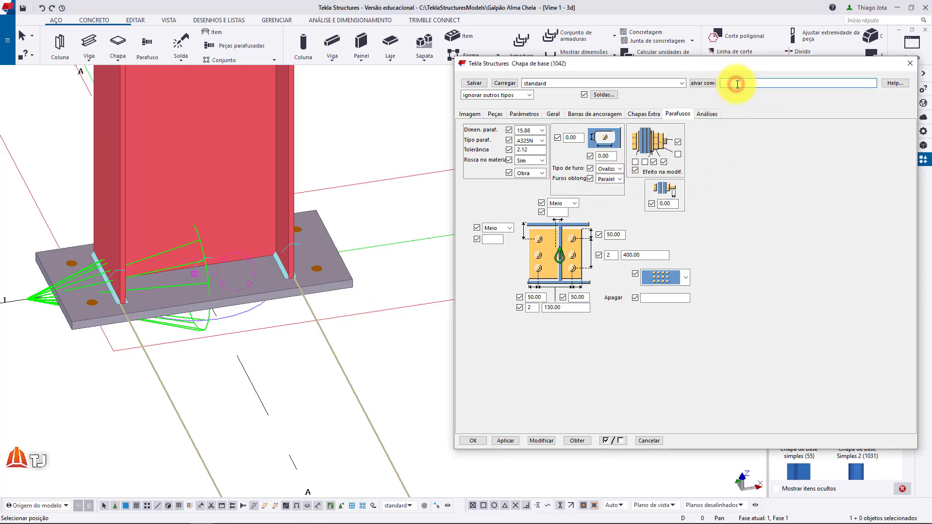
text(TJ - CHAPA DE BASE)
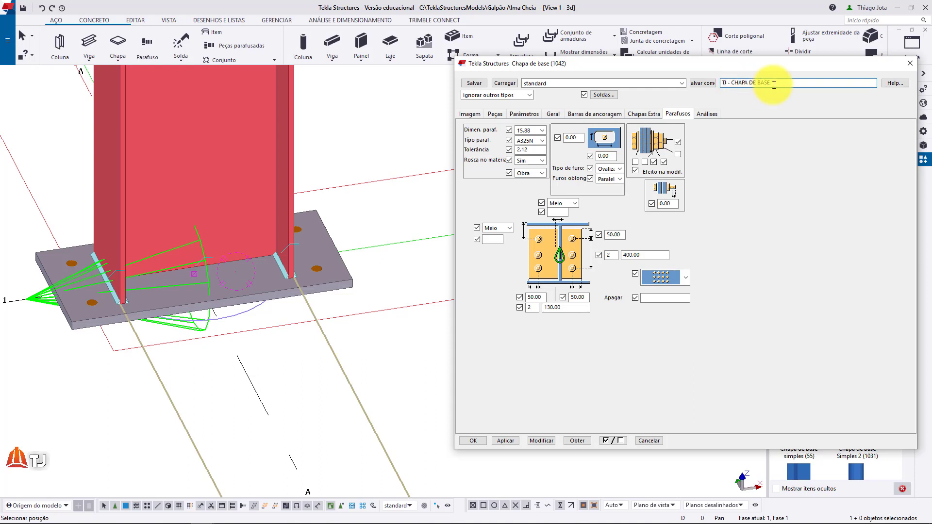
click(704, 83)
click(474, 83)
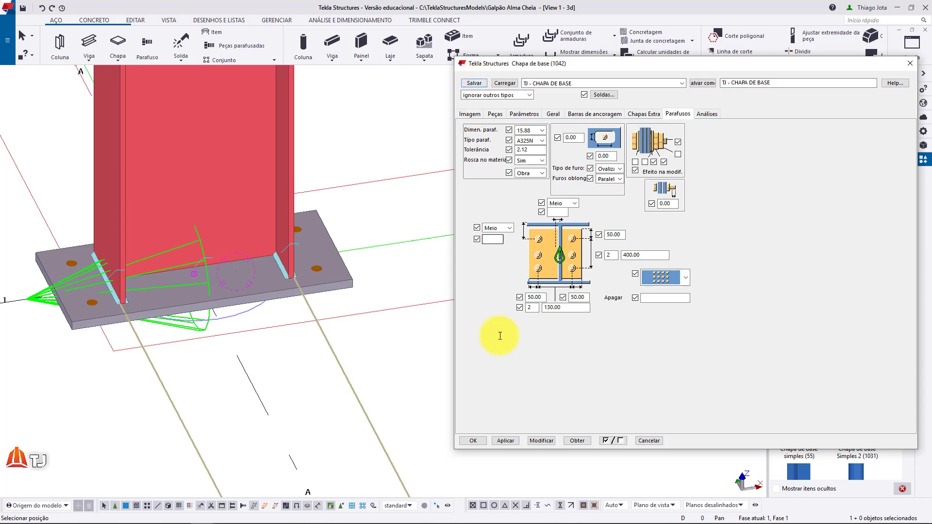
click(477, 441)
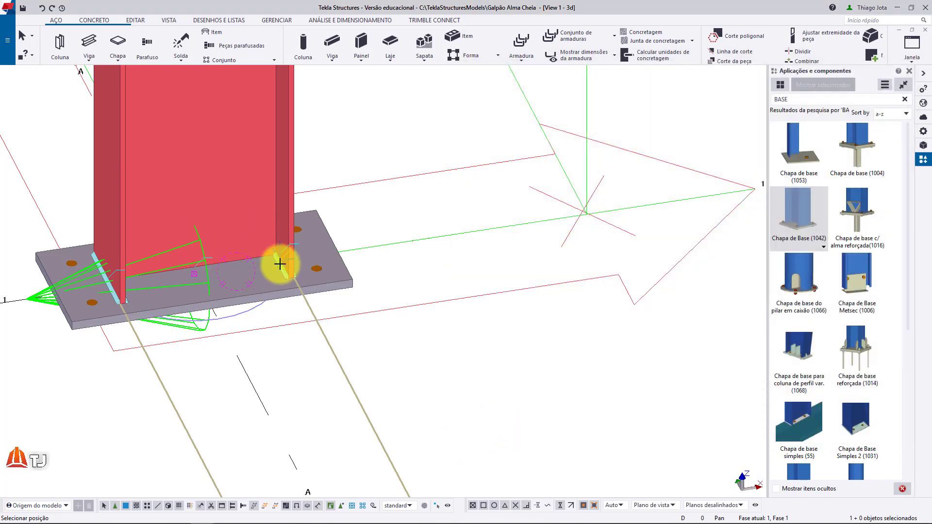
Add the same Chapa de Base (1042) connection to the foot of the frame's other column at grid C-1.
scroll(280, 263, down, 10)
middle_drag(269, 230, 285, 225)
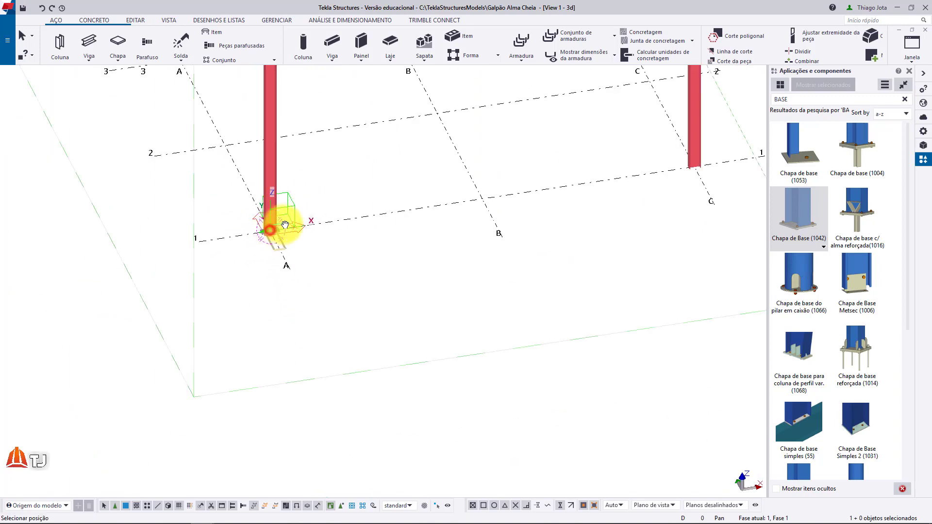
scroll(285, 225, down, 1)
middle_drag(664, 188, 616, 222)
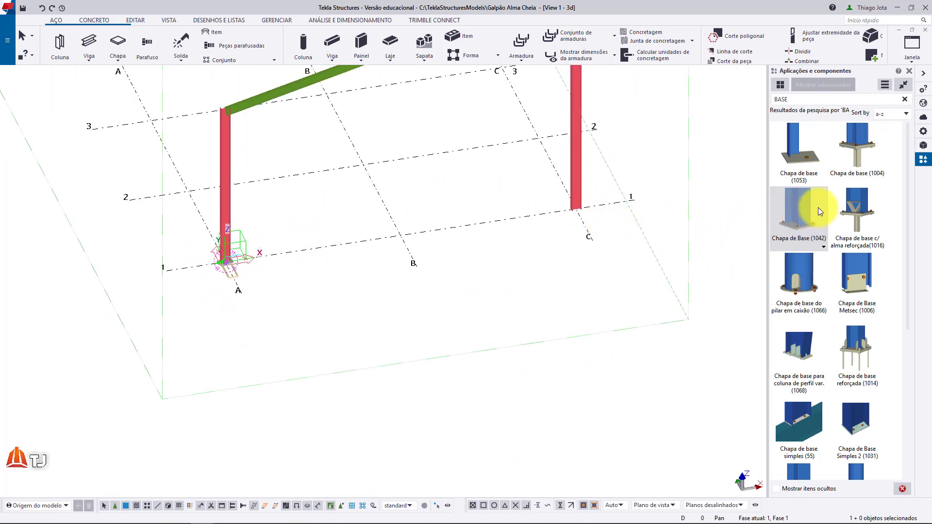
click(813, 226)
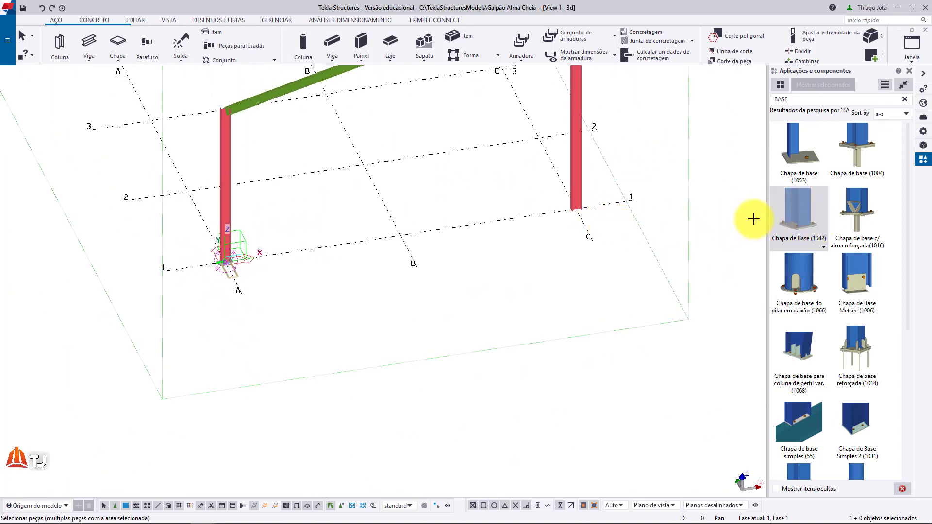
scroll(569, 212, up, 3)
scroll(561, 277, up, 3)
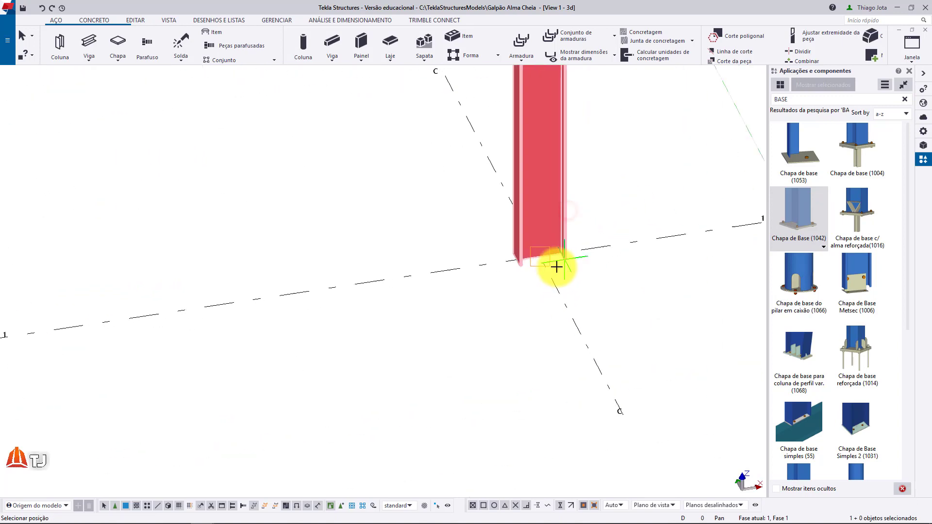
click(545, 255)
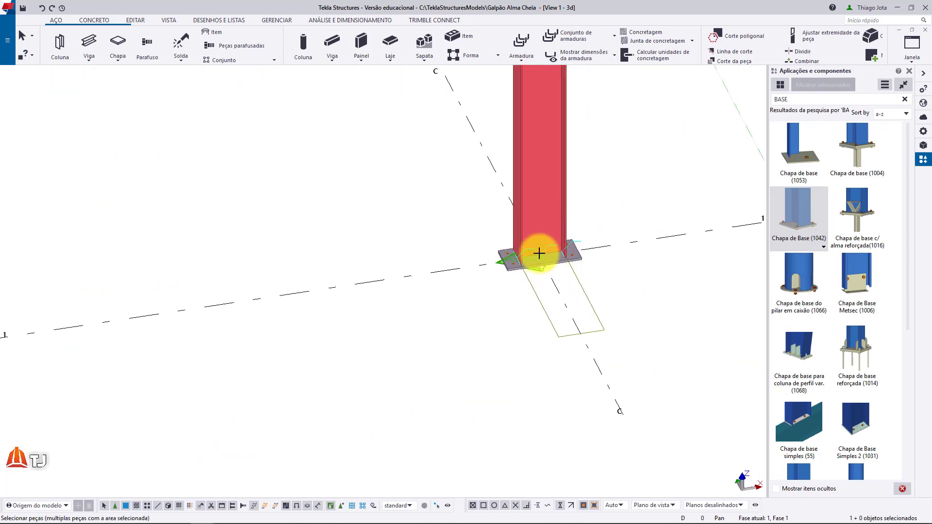
key(Escape)
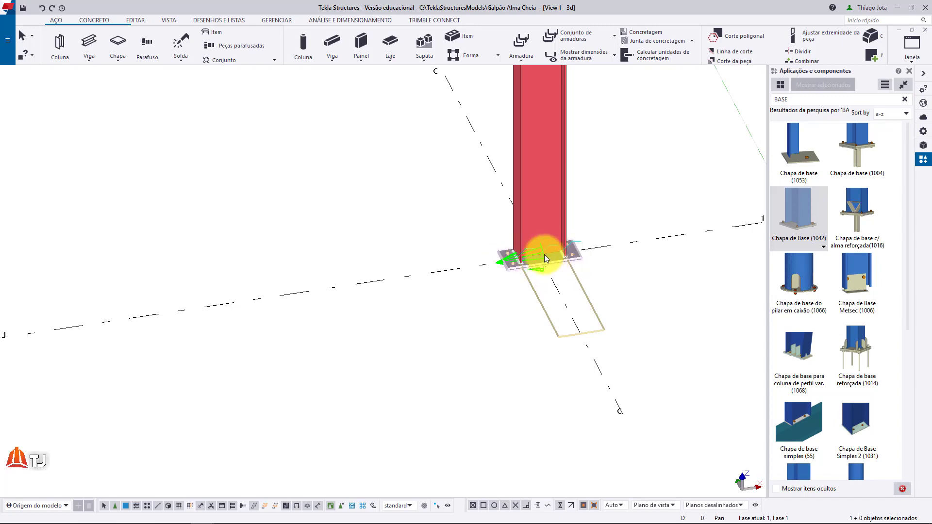
Search the components for ENGASTE and connect the grid A column to its rafter with Engaste (40).
scroll(542, 223, down, 6)
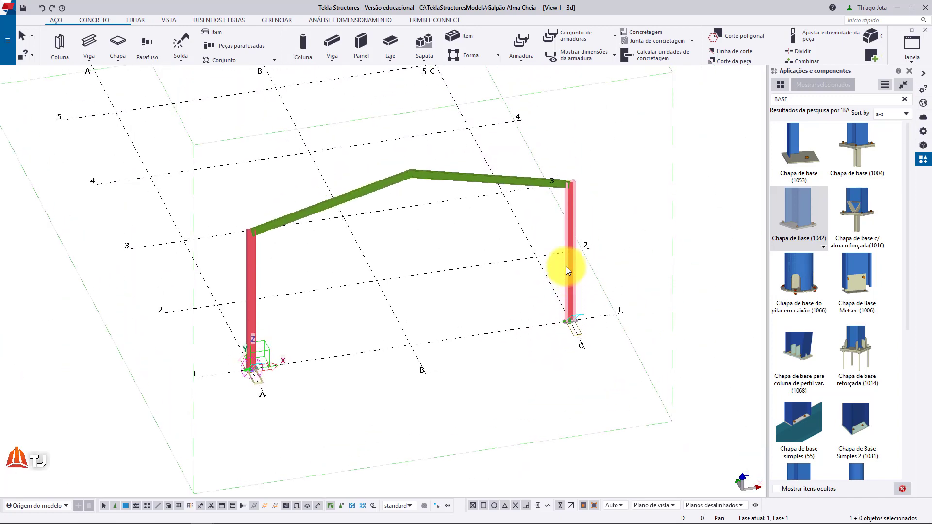
click(277, 218)
scroll(275, 219, up, 5)
ctrl+click(224, 297)
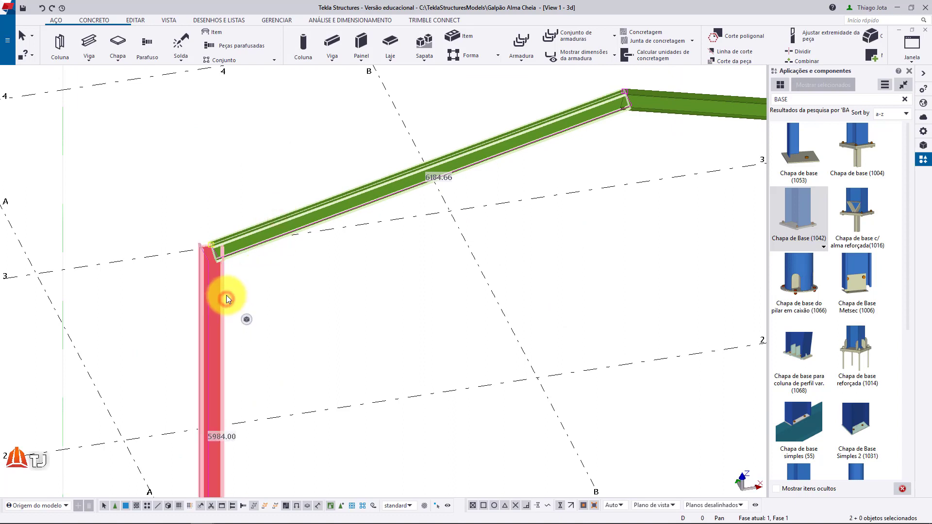
scroll(323, 208, up, 5)
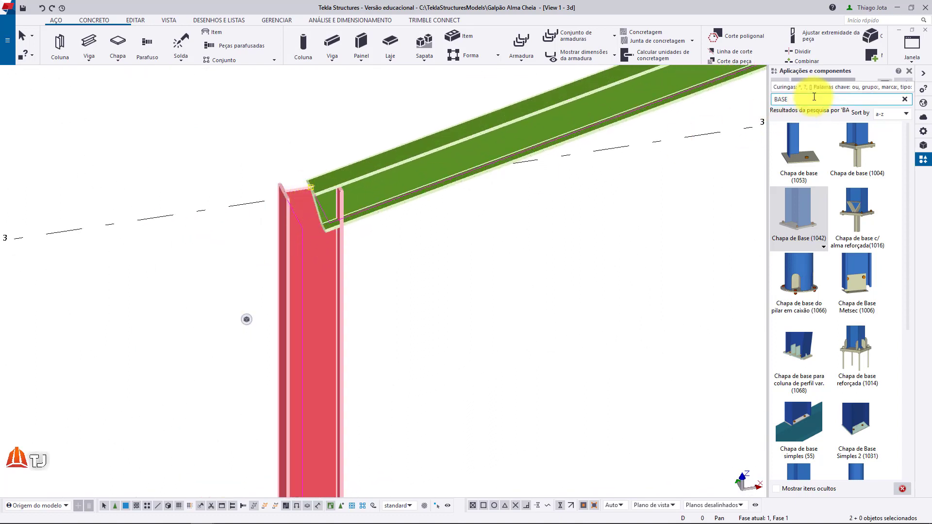
drag(814, 98, 665, 97)
text(ENGASTE)
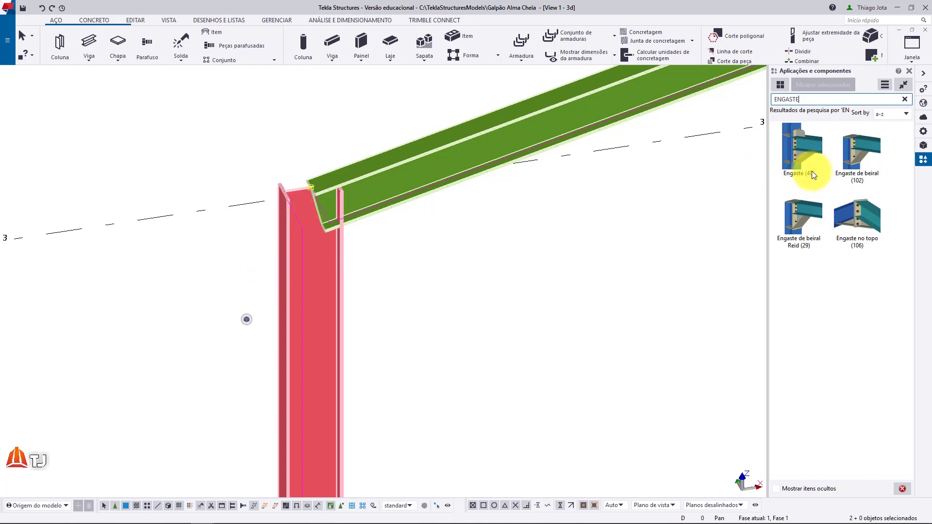
click(802, 153)
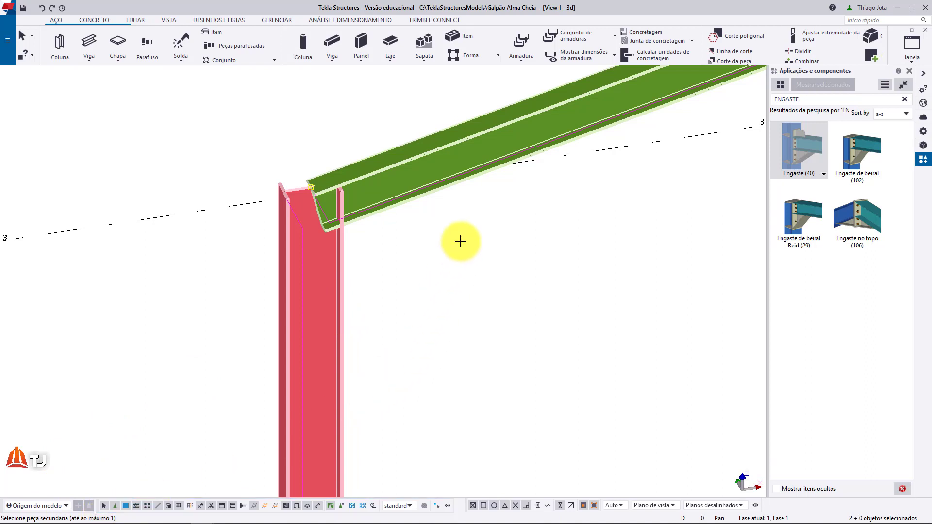
click(441, 149)
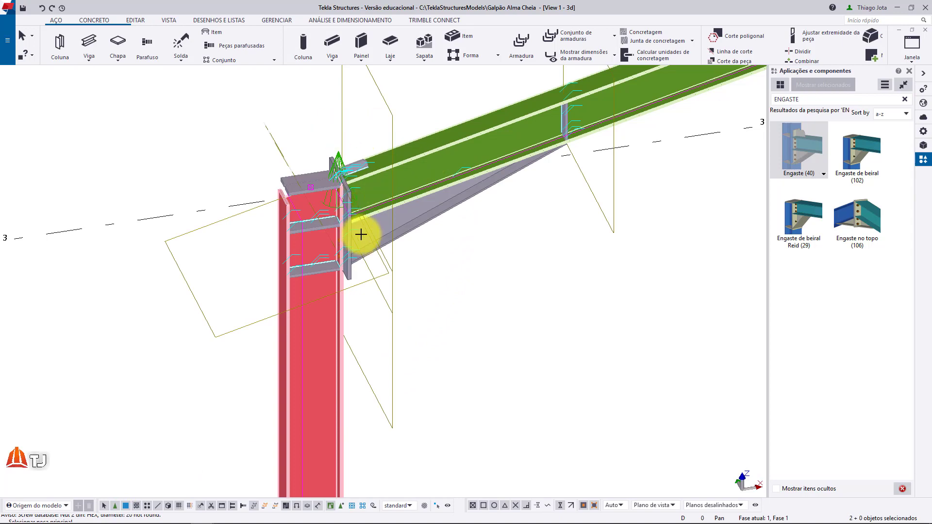
Open the new Engaste (40) connection's properties, set the end plate (chapa final) thickness to 9.5 and apply it to the connection.
click(444, 205)
middle_drag(394, 218, 344, 229)
scroll(361, 203, up, 2)
key(v)
click(354, 185)
ctrl+middle_drag(412, 187, 254, 121)
scroll(275, 131, up, 3)
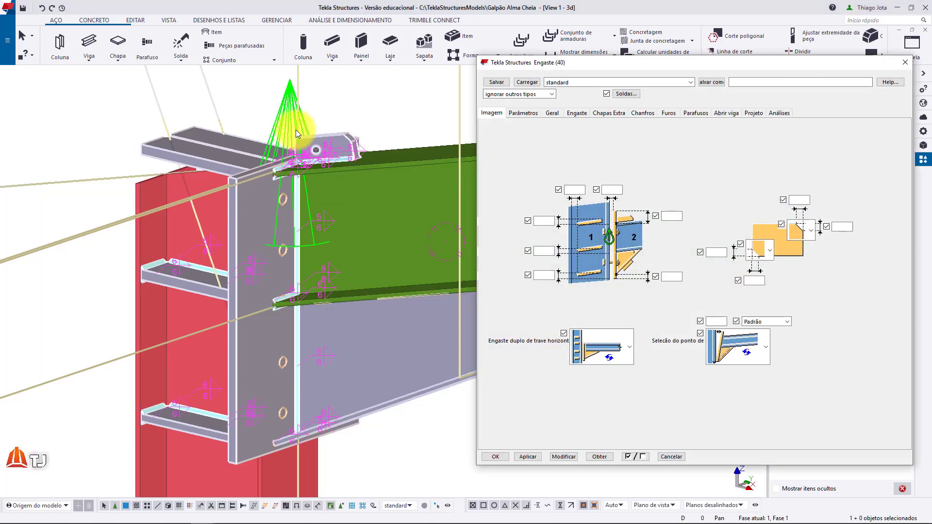
middle_drag(331, 200, 306, 172)
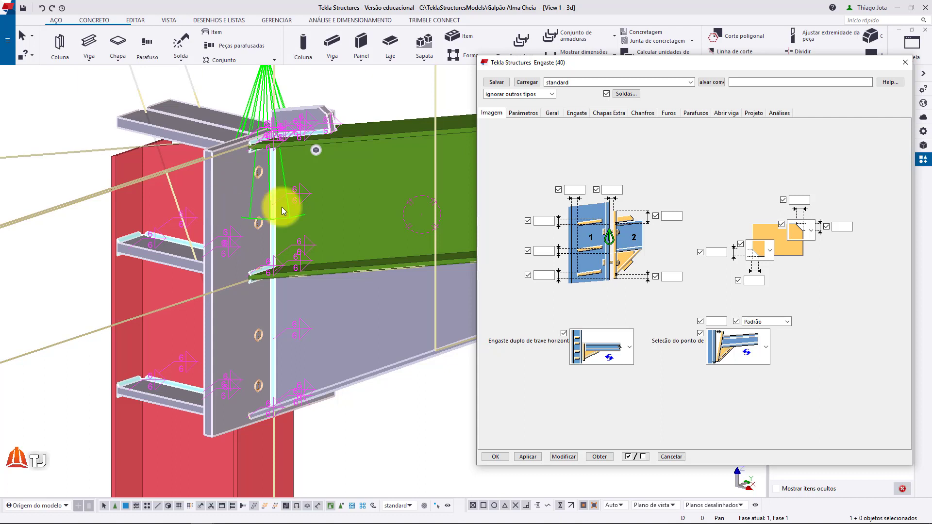
click(519, 115)
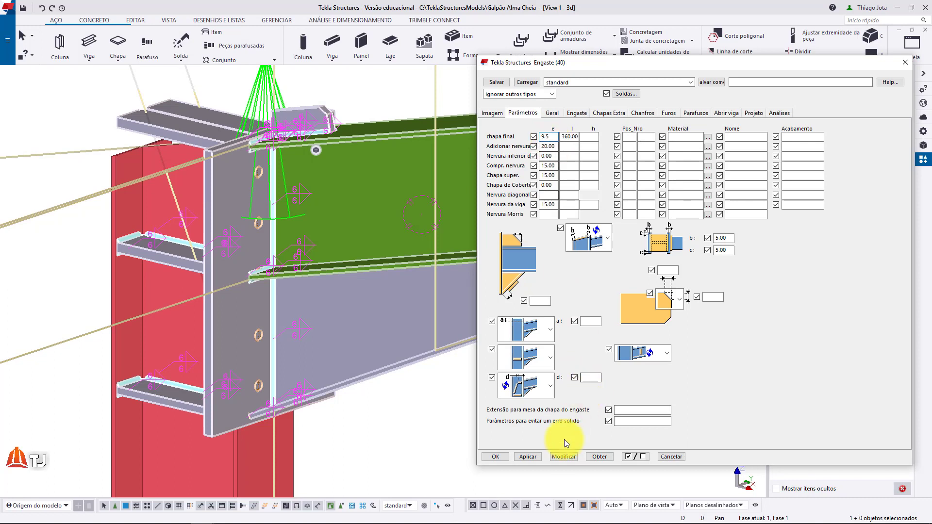
click(564, 457)
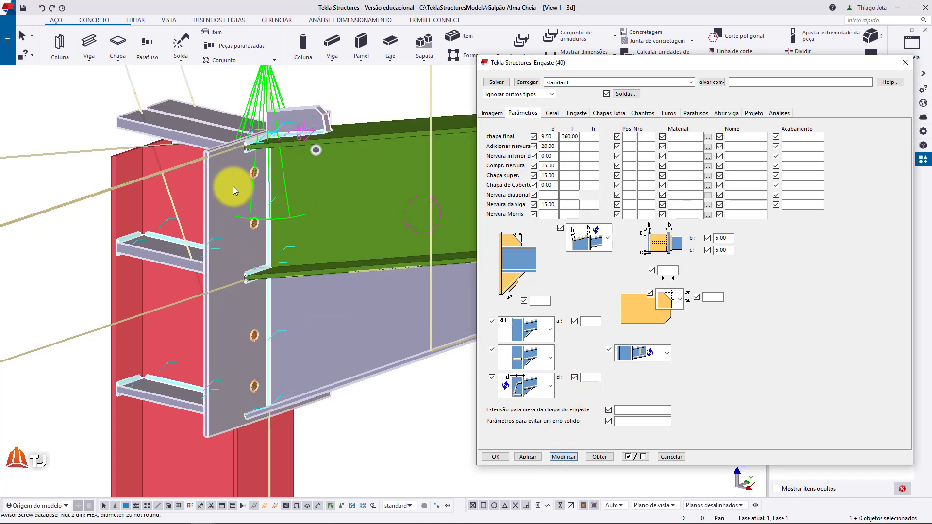
Measure the width of the column flange at the top of the grid A column.
middle_drag(236, 181, 287, 208)
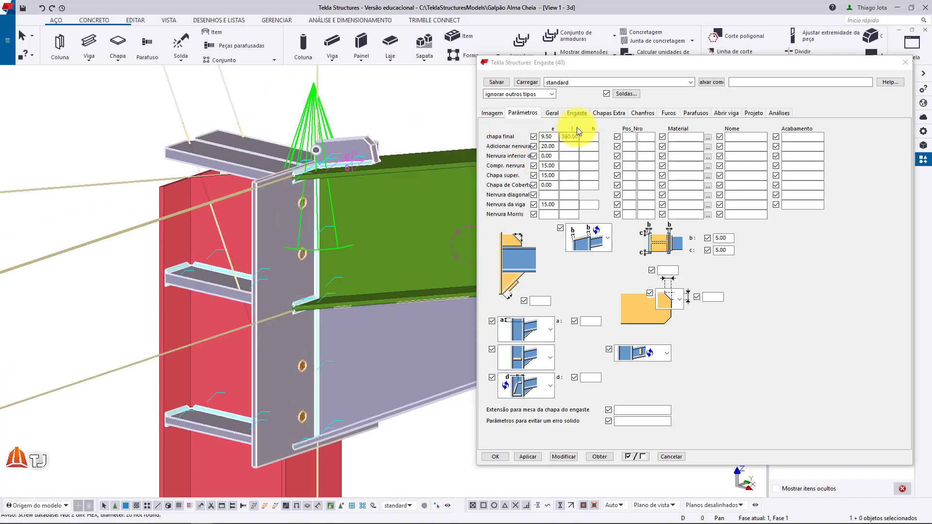
ctrl+middle_drag(160, 177, 344, 198)
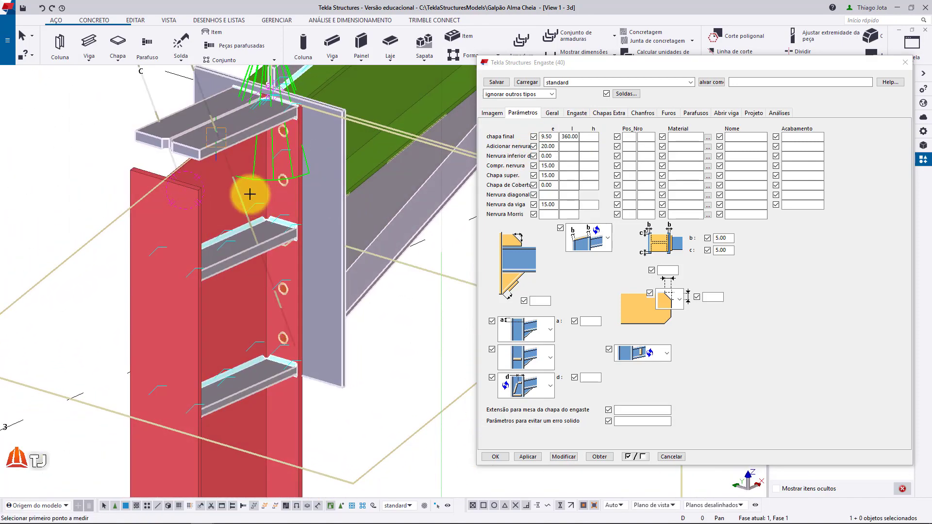
click(130, 22)
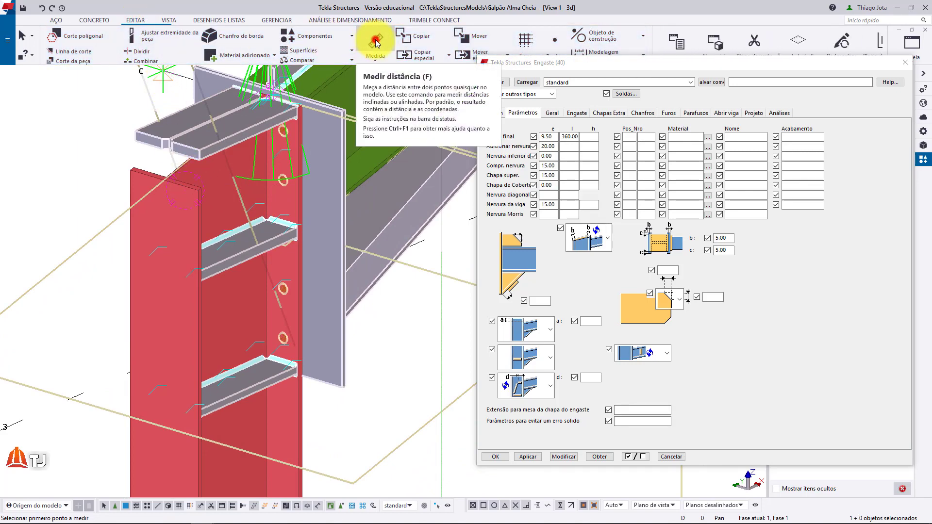
scroll(122, 165, up, 8)
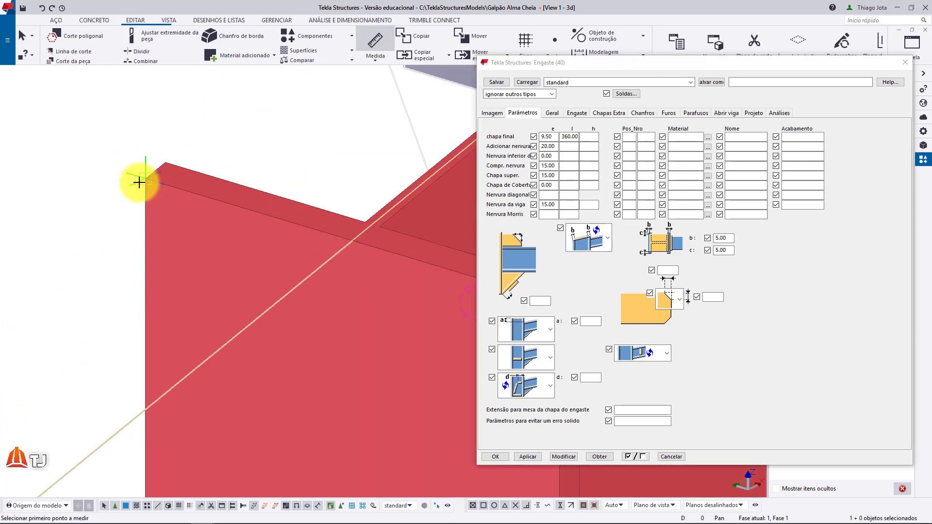
click(140, 181)
scroll(55, 173, down, 3)
click(313, 253)
scroll(302, 237, down, 4)
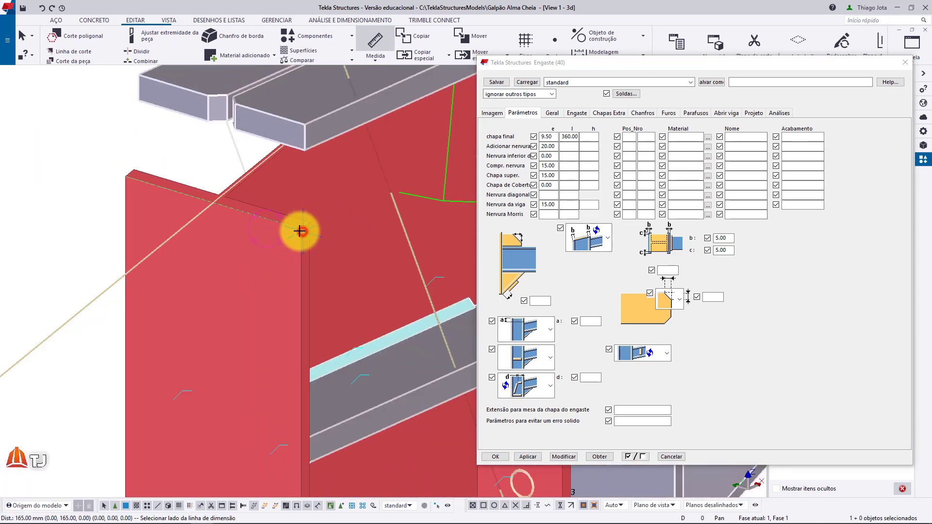
click(207, 275)
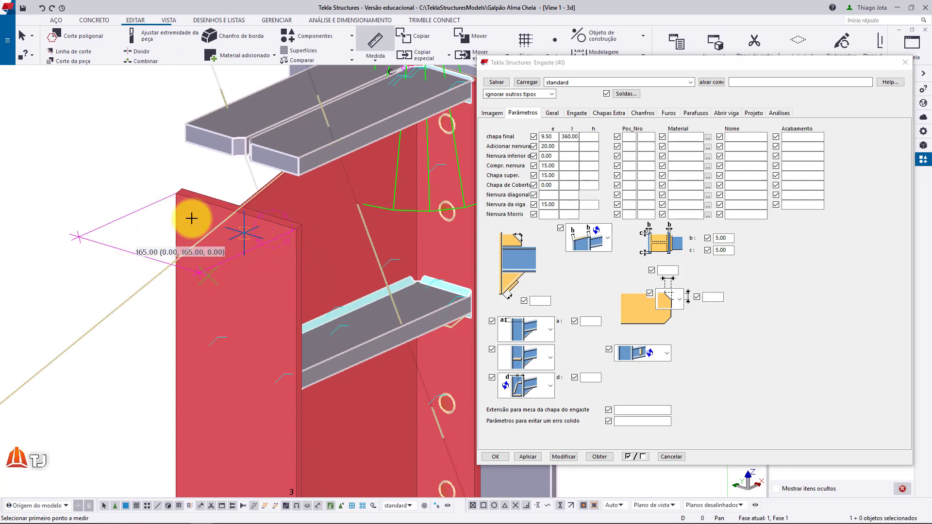
Set the end plate (chapa final) width to 150, apply it to the connection and inspect the plate against the column.
scroll(277, 223, down, 3)
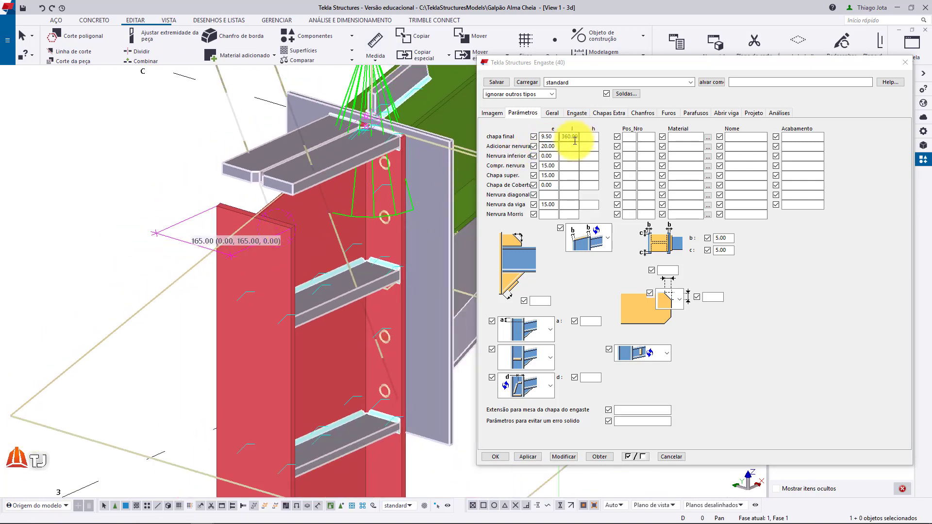
click(573, 137)
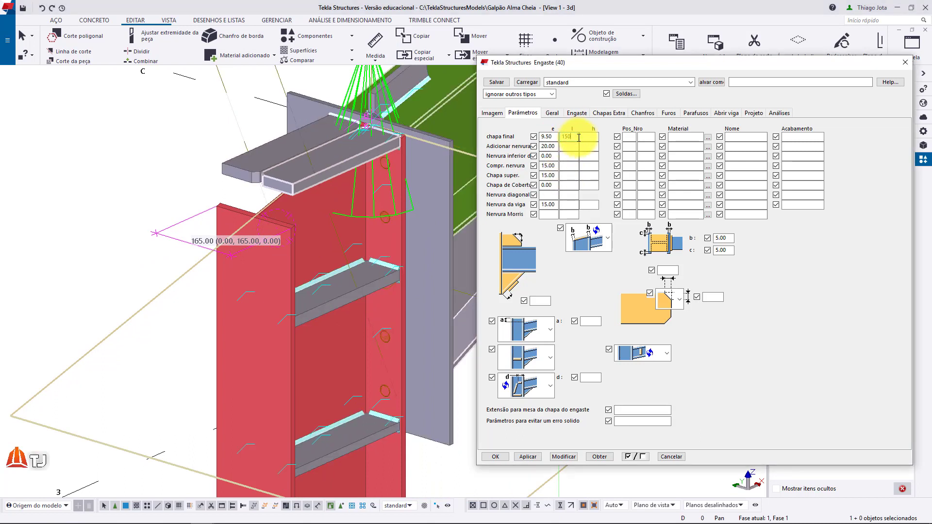
text(150)
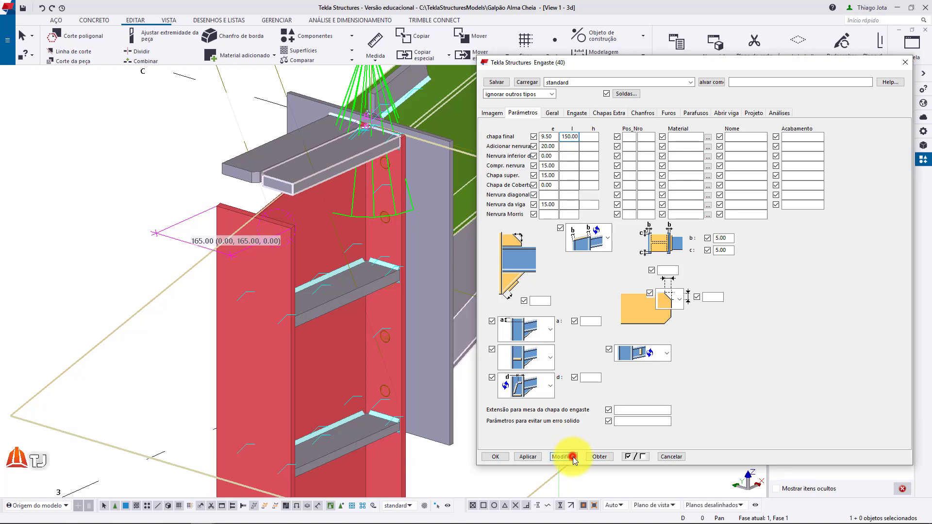
scroll(361, 152, up, 5)
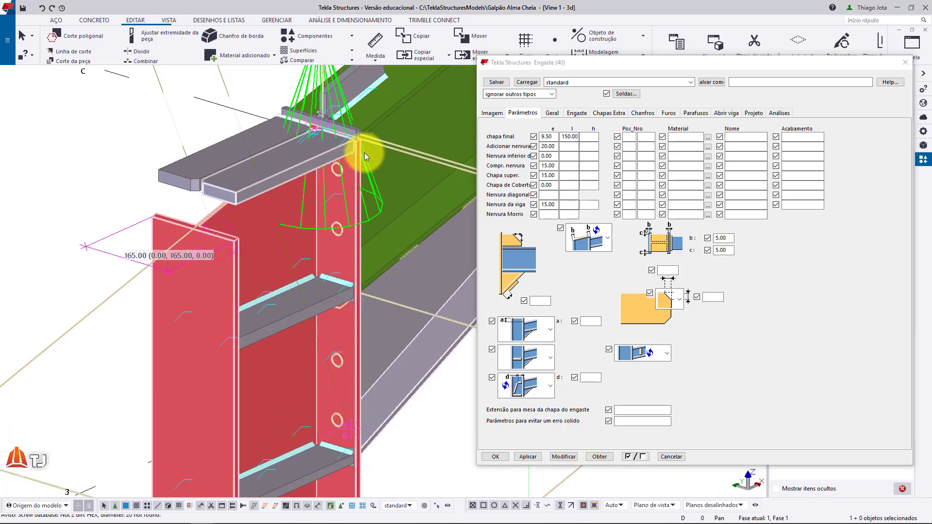
key(v)
click(359, 103)
ctrl+middle_drag(360, 103, 250, 121)
scroll(250, 121, down, 5)
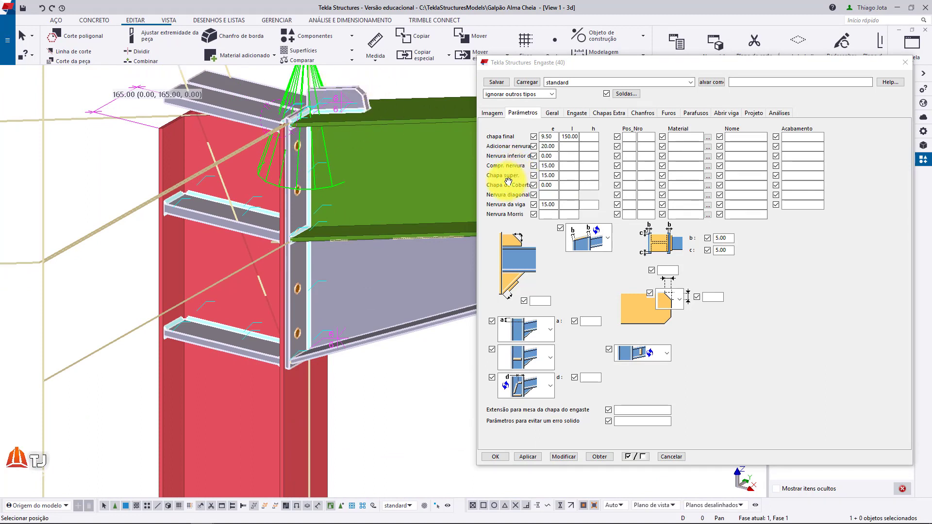
Set the upper plate (Chapa super.) thickness to 0 and apply the change to the connection.
click(555, 177)
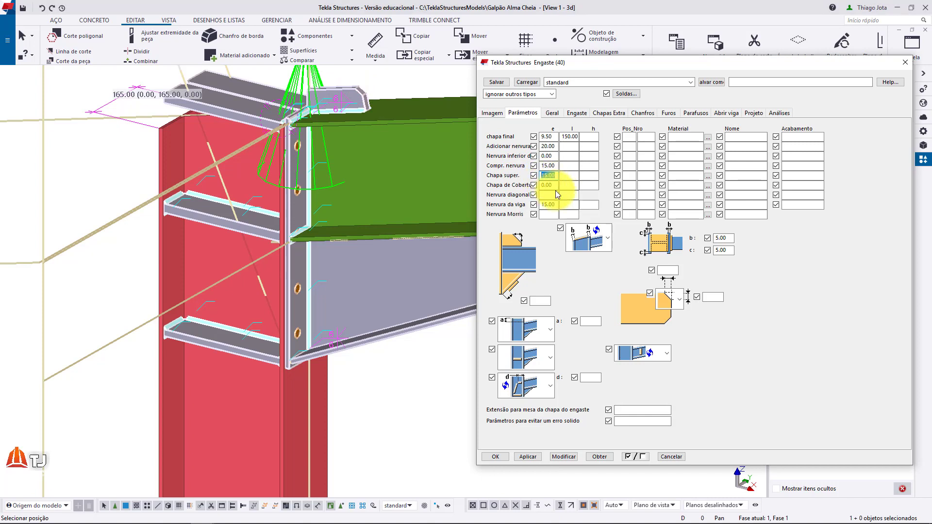
text(0)
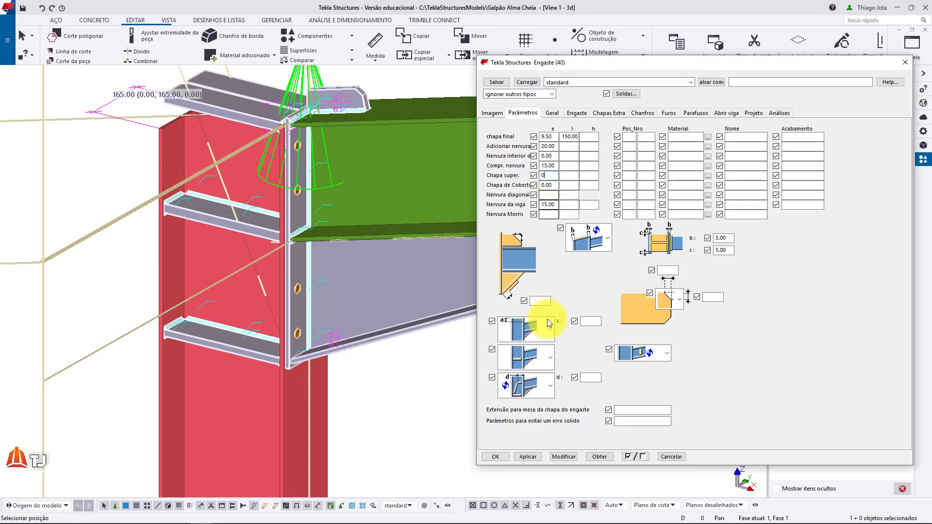
click(572, 454)
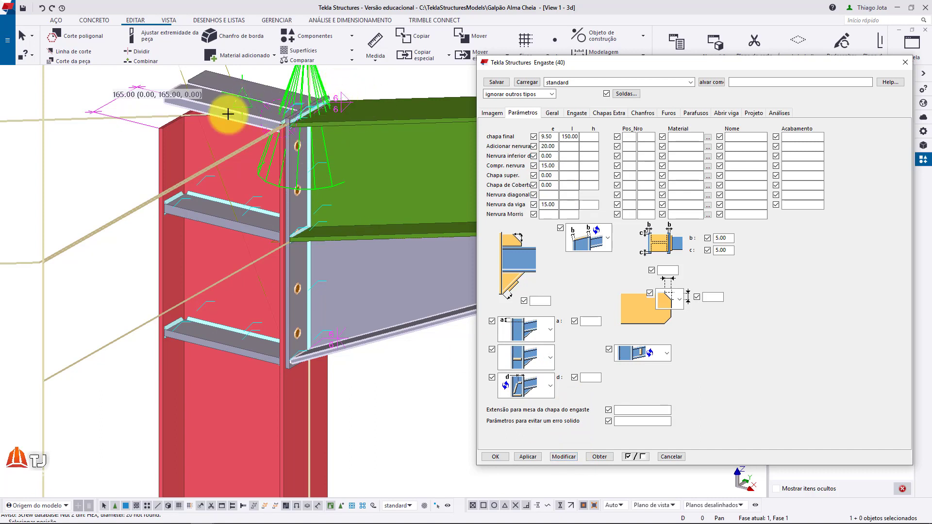
Set the thicknesses of Adicionar nervura, Nervura inferior and Compr. nervura to 8 and apply them to the connection.
click(231, 141)
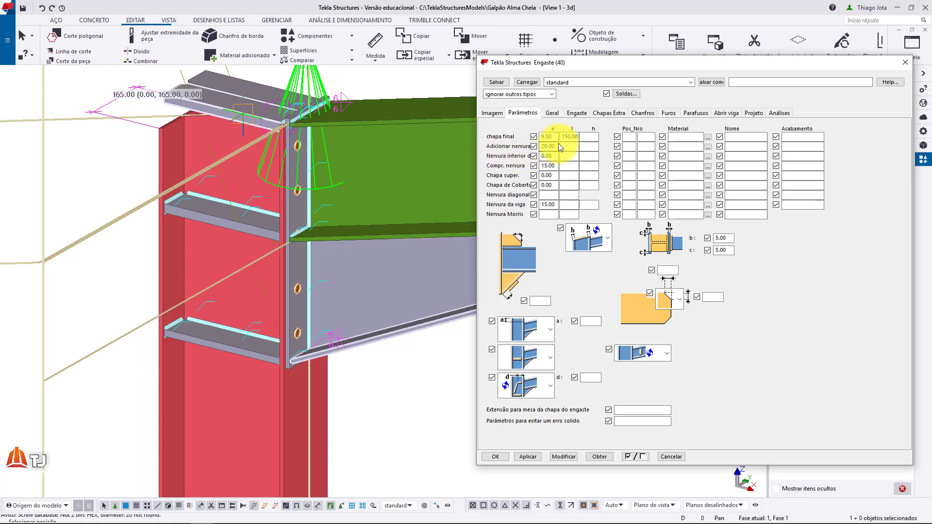
text(8)
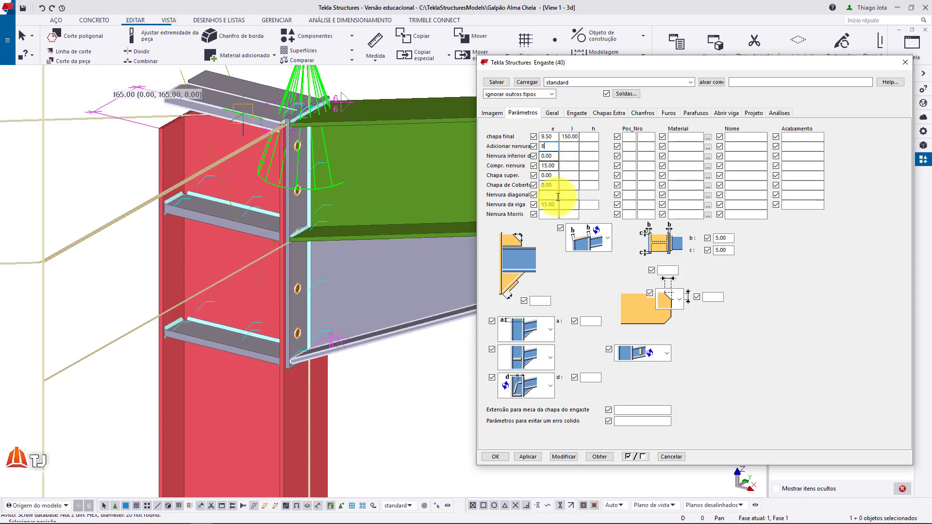
click(565, 454)
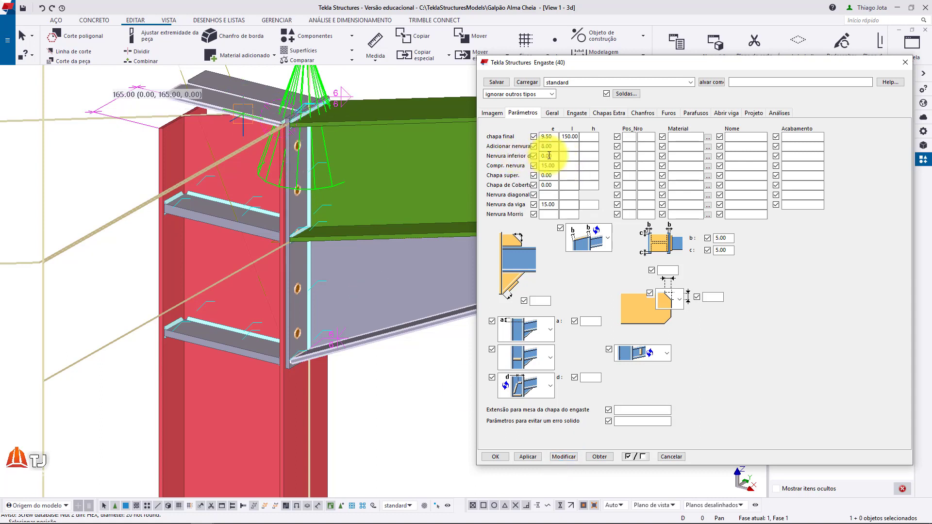
click(565, 456)
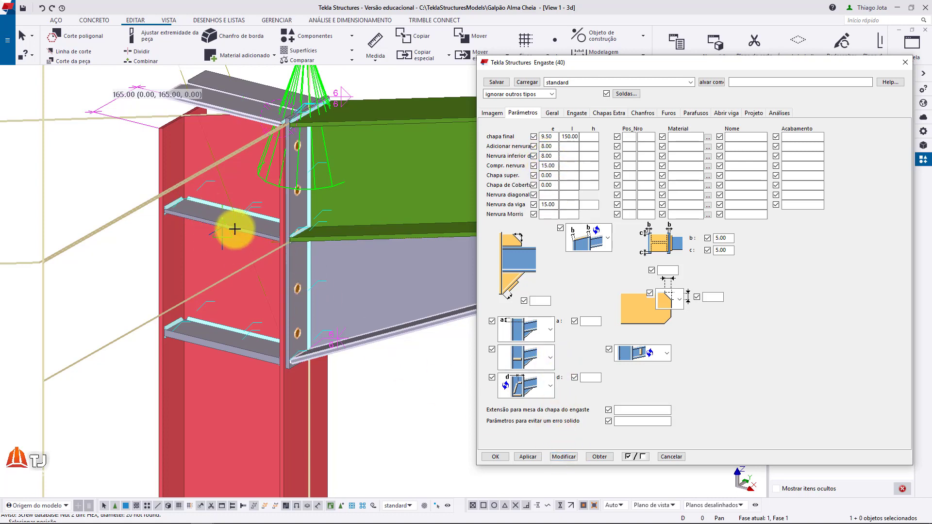
double_click(554, 165)
text(8)
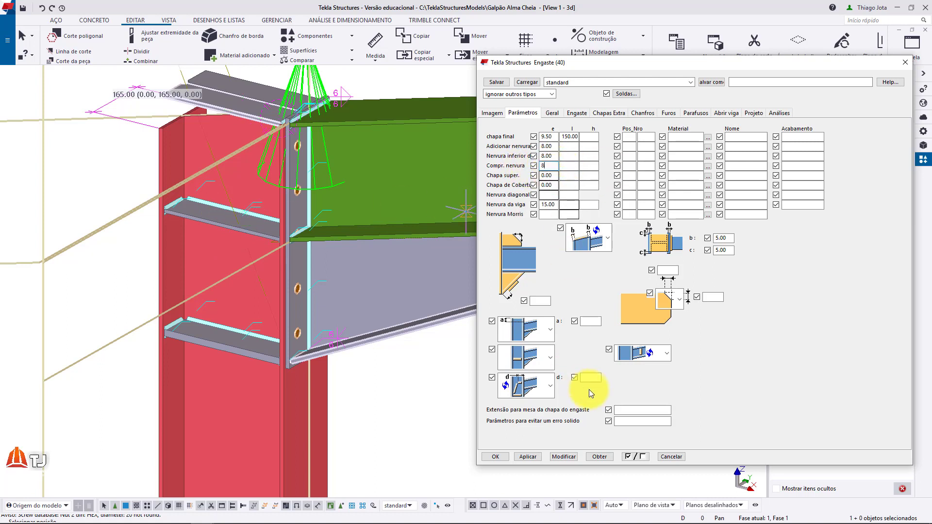
click(563, 456)
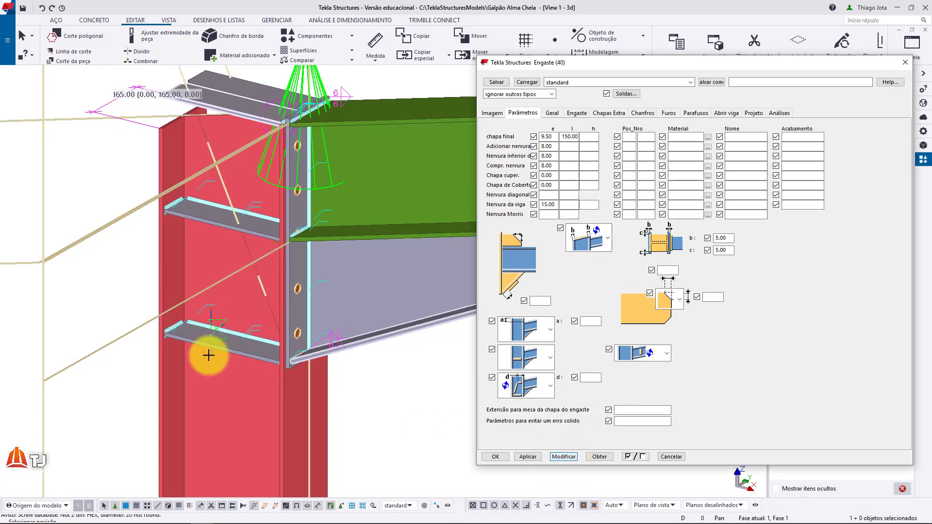
Set the beam stiffener (Nervura da viga) thickness to 8 at the haunch end and apply it to the connection.
middle_drag(223, 354, 99, 335)
scroll(115, 318, down, 8)
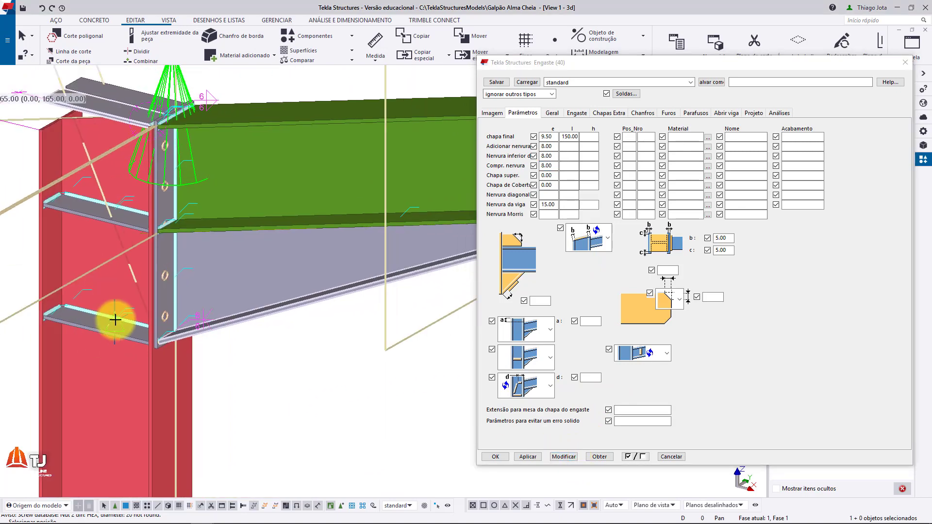
scroll(337, 265, up, 8)
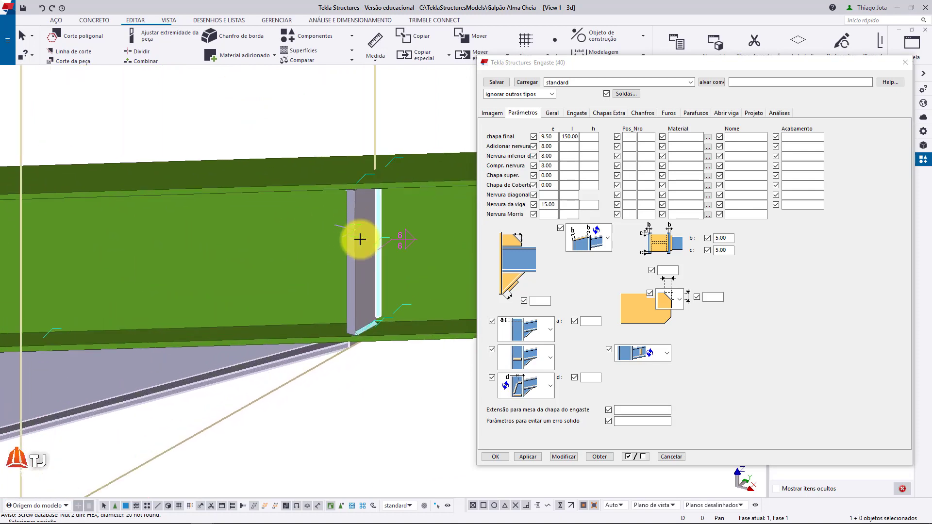
scroll(353, 214, down, 2)
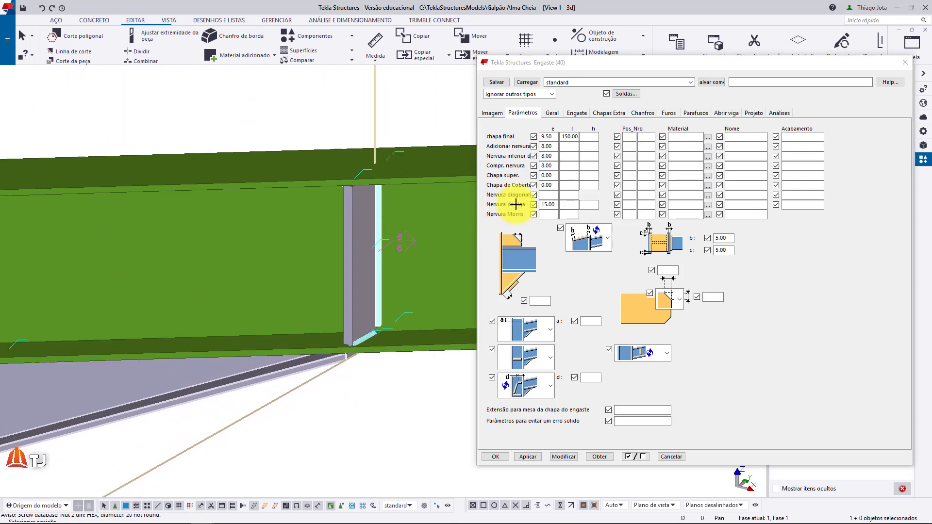
double_click(553, 205)
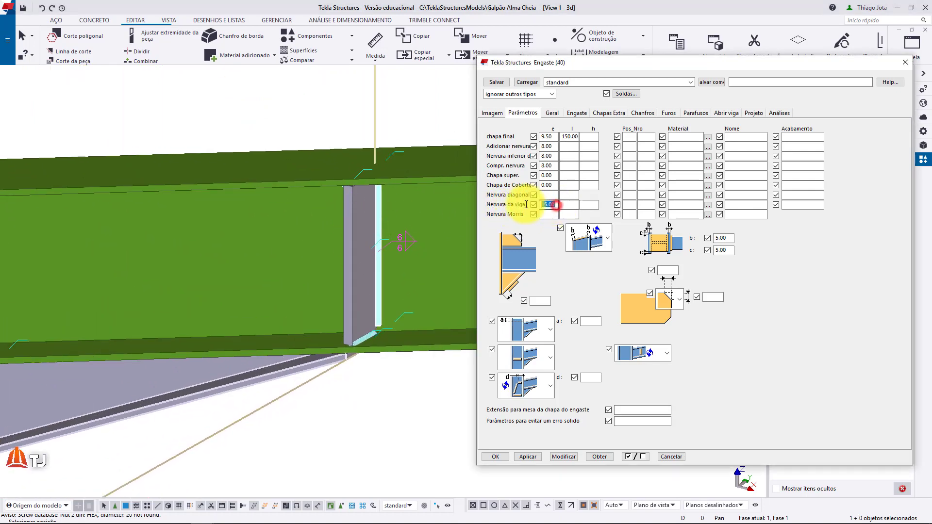
text(8)
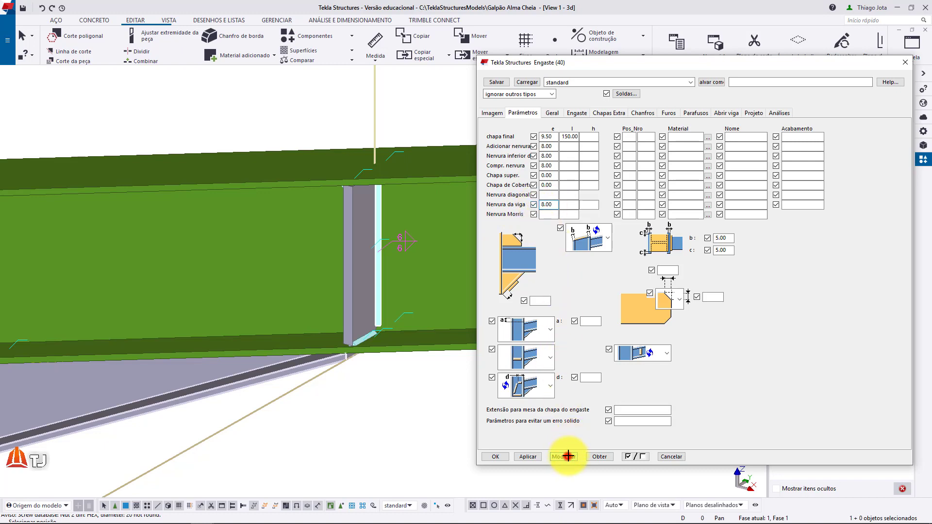
Examine the haunch plates, the beam stiffener and the column stiffeners of the connection.
middle_drag(320, 337, 412, 144)
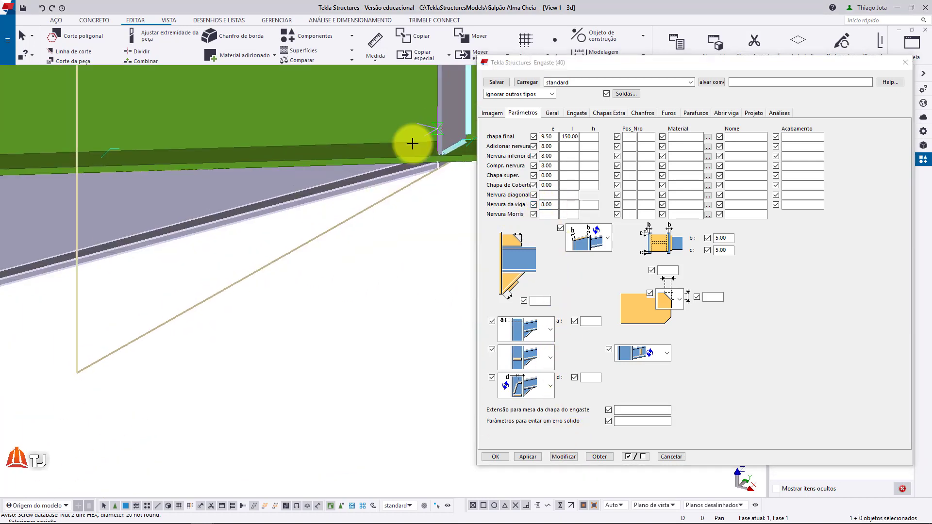
scroll(382, 171, down, 5)
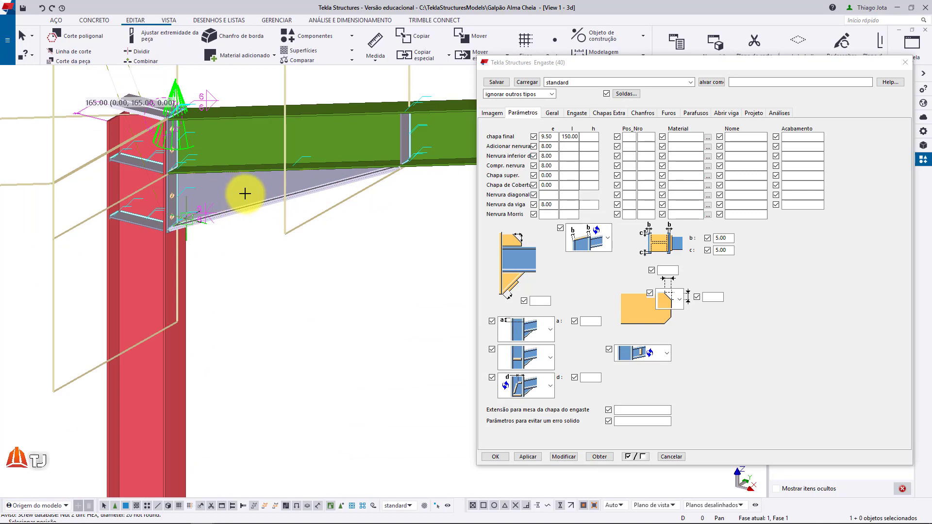
scroll(248, 185, up, 1)
middle_drag(251, 175, 155, 197)
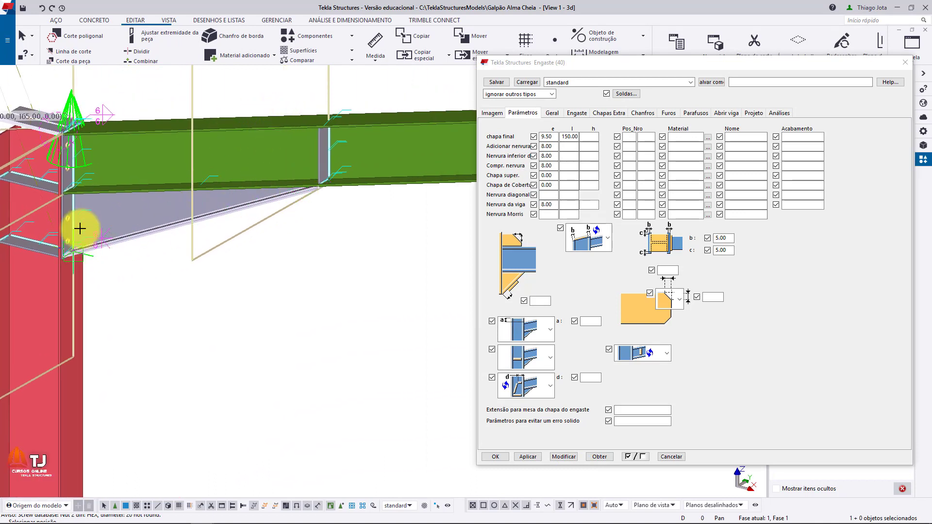
middle_drag(120, 223, 183, 214)
scroll(183, 214, up, 6)
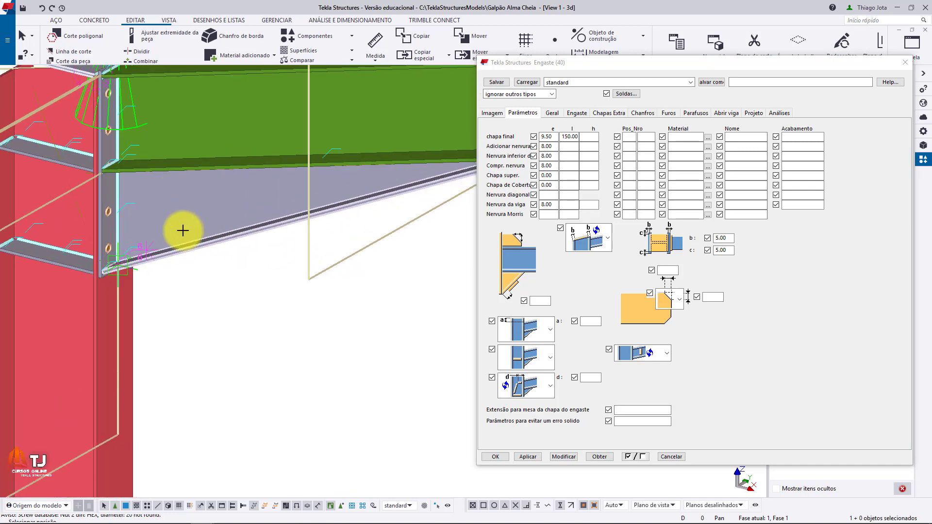
scroll(195, 224, down, 5)
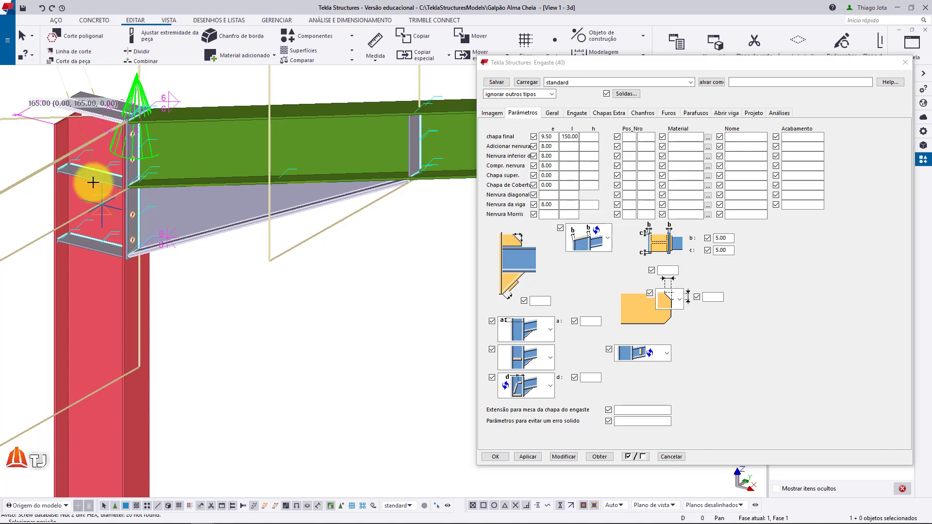
scroll(211, 166, up, 3)
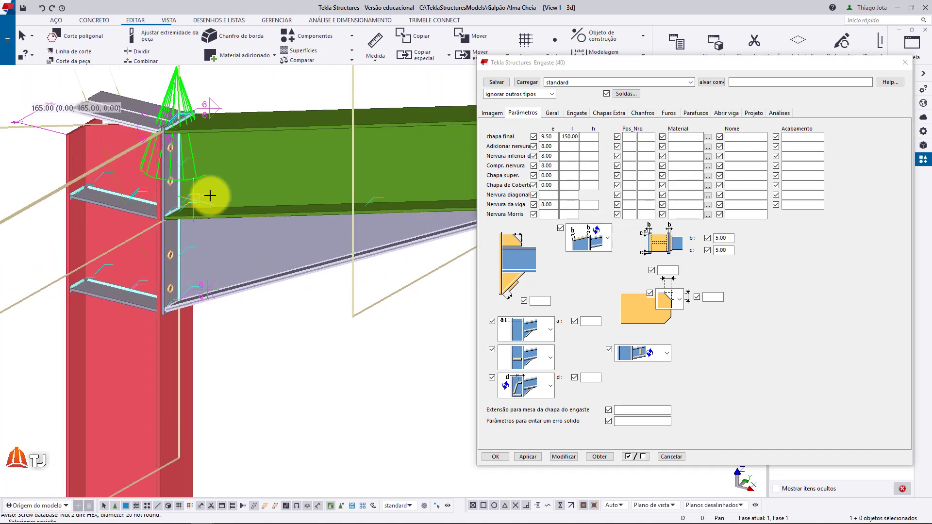
Give the column stiffeners' inner corners a concave arc chamfer of 15 and apply it to the connection.
scroll(156, 210, up, 6)
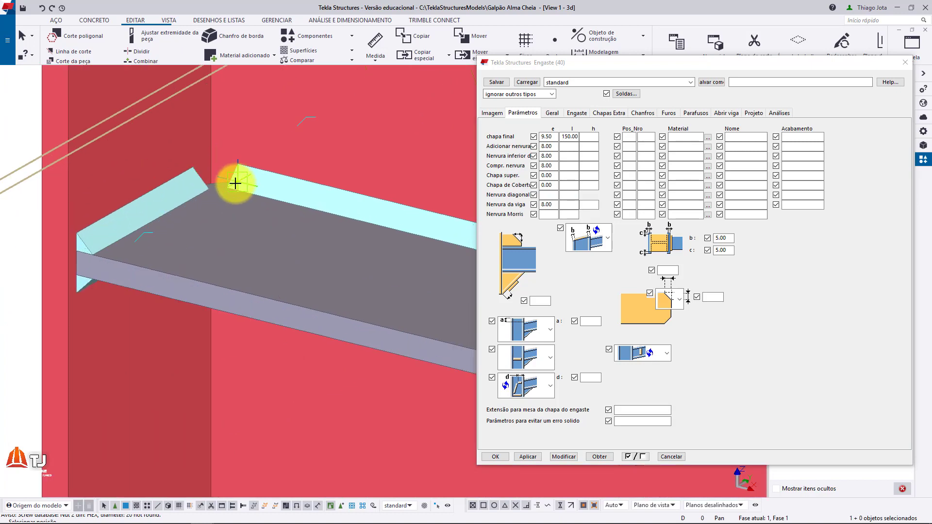
scroll(235, 183, up, 1)
middle_drag(236, 183, 277, 216)
scroll(284, 232, down, 2)
key(v)
click(282, 236)
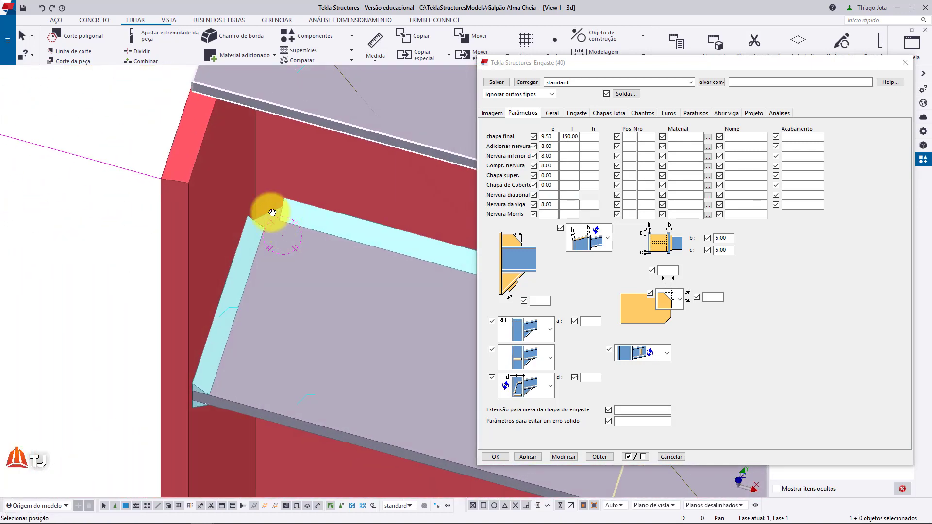
click(674, 301)
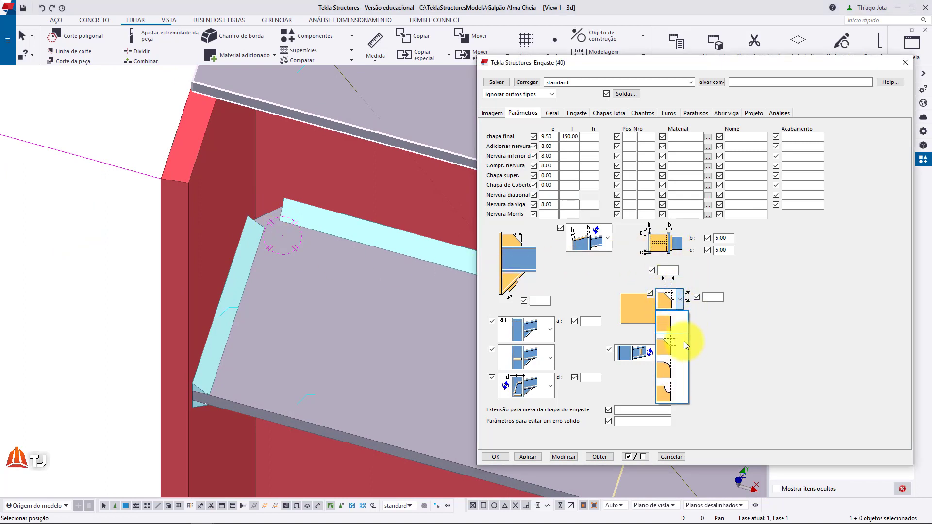
click(671, 392)
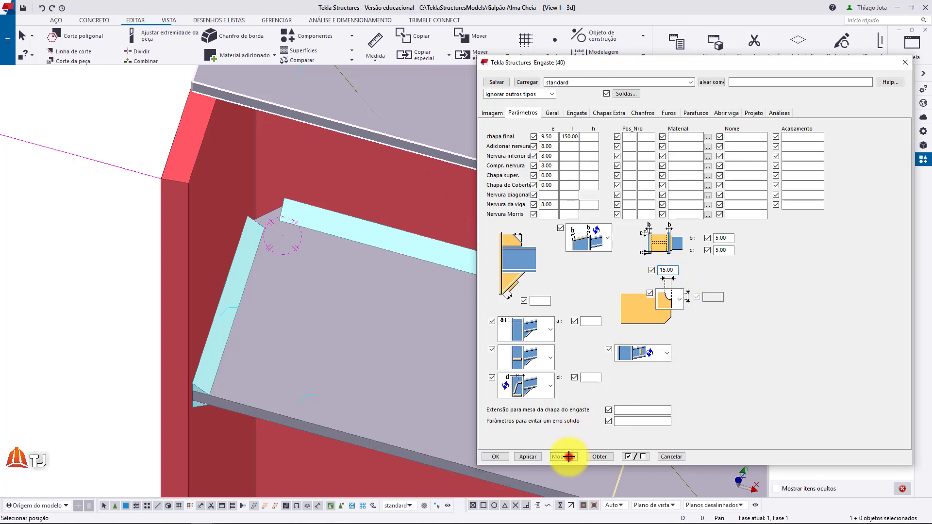
scroll(196, 222, down, 5)
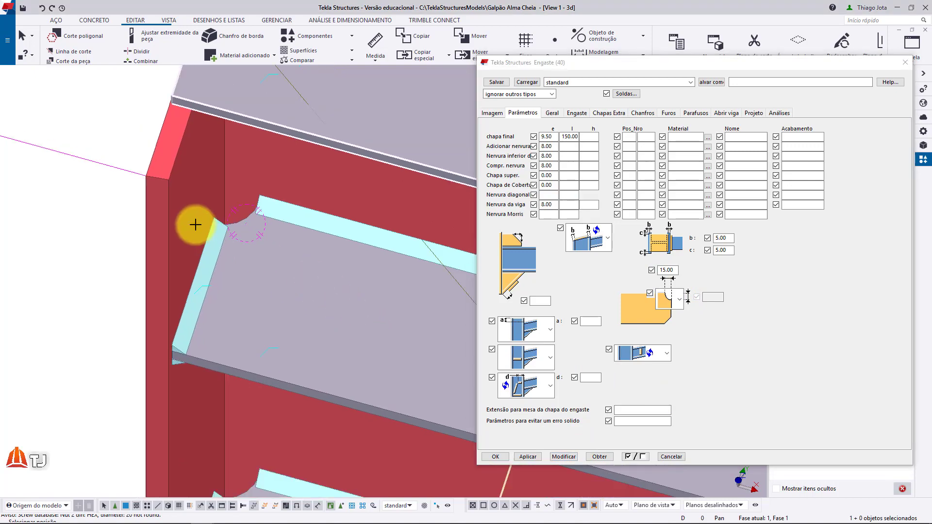
middle_drag(222, 122, 212, 85)
scroll(254, 202, down, 2)
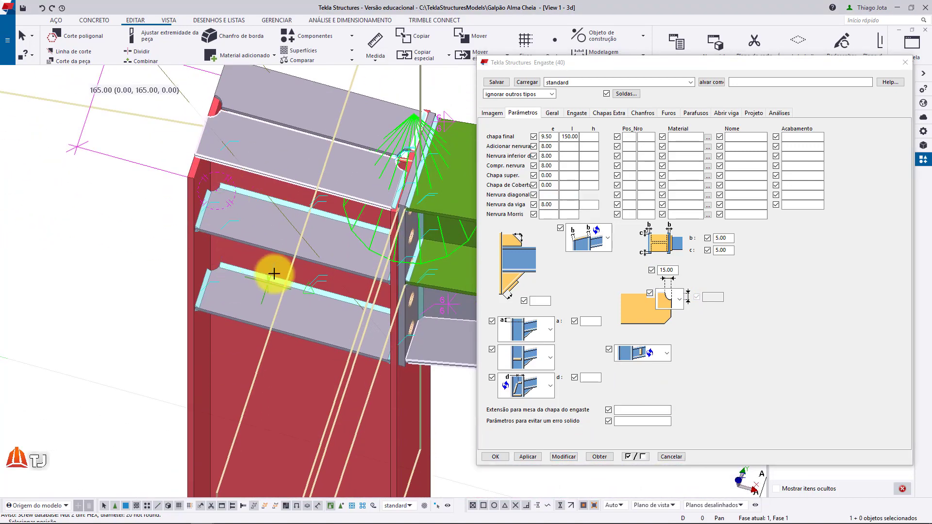
Set the stiffener orientation so that the upper column stiffener runs horizontally, apply it and inspect the top of the joint.
middle_drag(272, 272, 212, 245)
scroll(253, 241, up, 2)
scroll(311, 249, down, 3)
ctrl+middle_drag(339, 263, 371, 156)
middle_drag(345, 201, 315, 260)
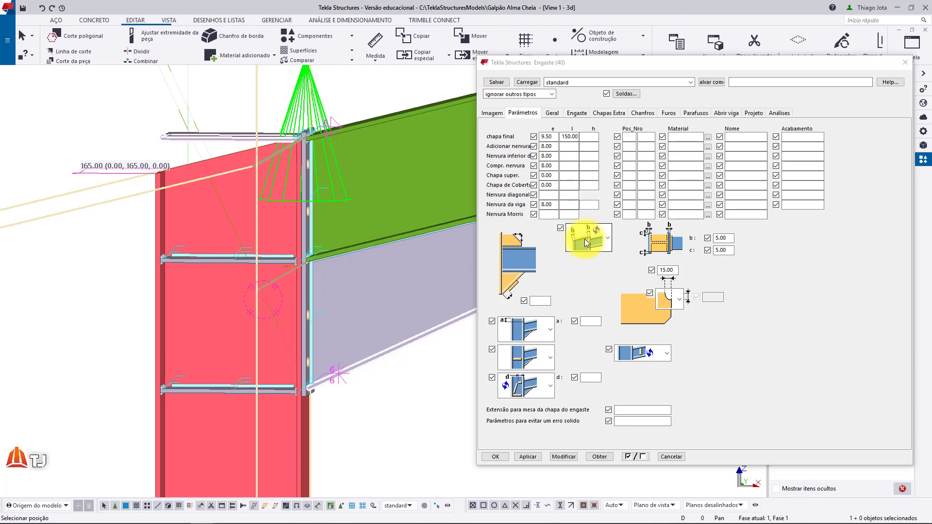
click(607, 238)
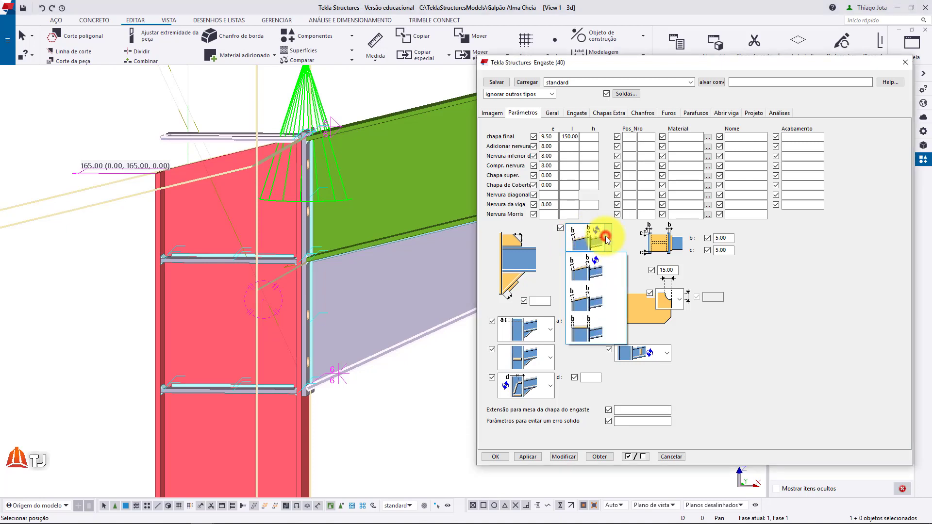
click(588, 329)
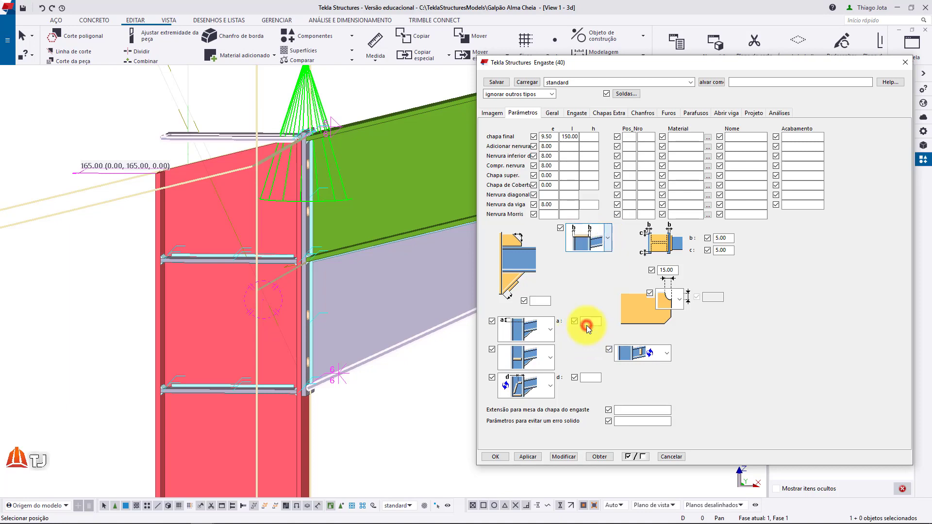
click(565, 458)
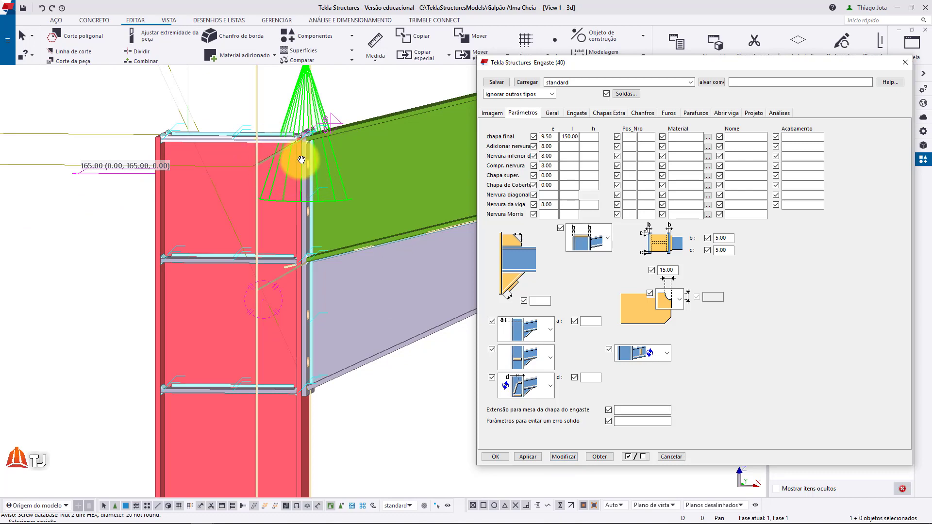
scroll(301, 159, up, 5)
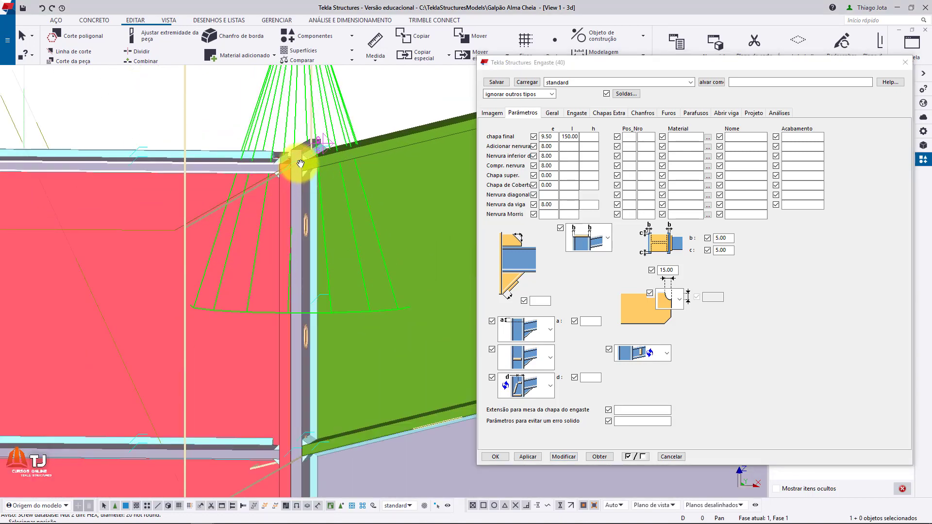
mouse_move(280, 160)
ctrl+middle_down()
mouse_move(270, 176)
mouse_move(275, 152)
mouse_move(297, 148)
mouse_move(316, 166)
mouse_move(304, 194)
mouse_move(347, 199)
mouse_move(332, 204)
mouse_move(285, 171)
ctrl+middle_up()
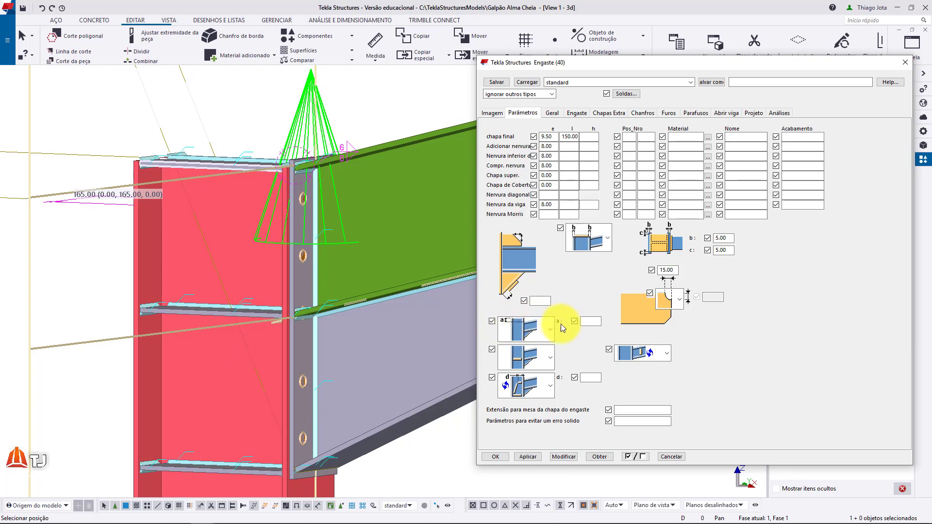
Set the column top distance a to 65, apply it to the connection and inspect the column top around the end plate.
click(585, 320)
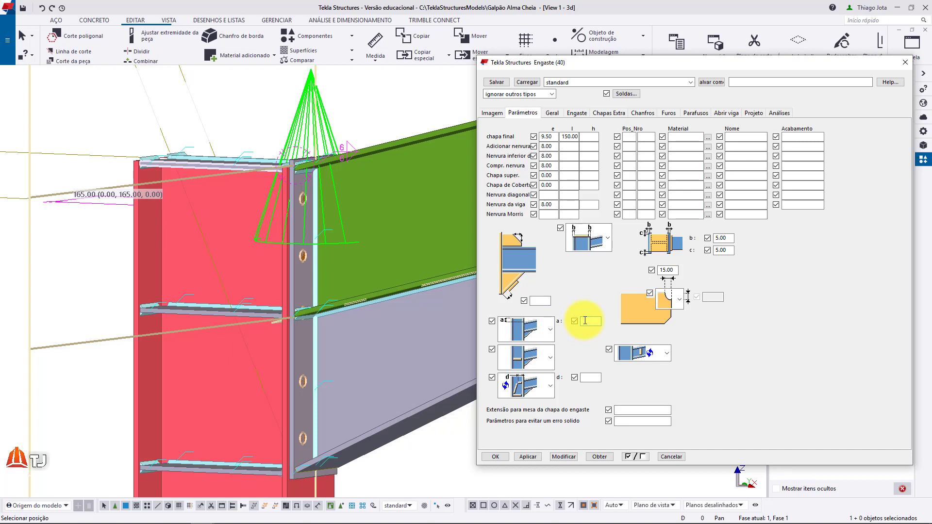
click(570, 459)
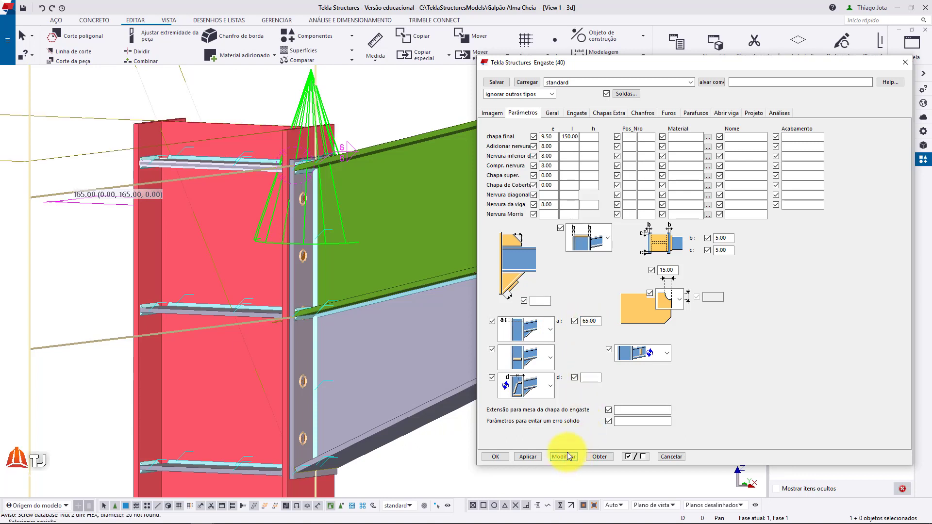
middle_drag(301, 182, 291, 217)
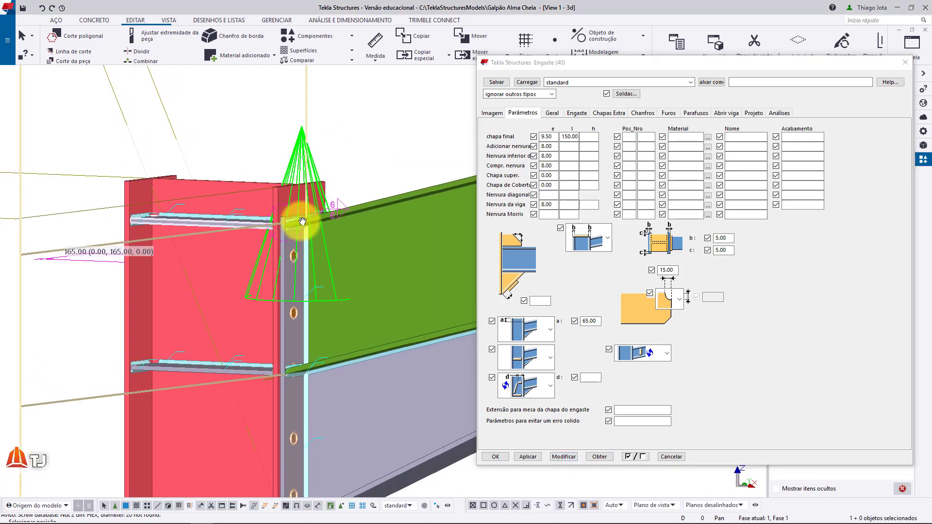
click(592, 323)
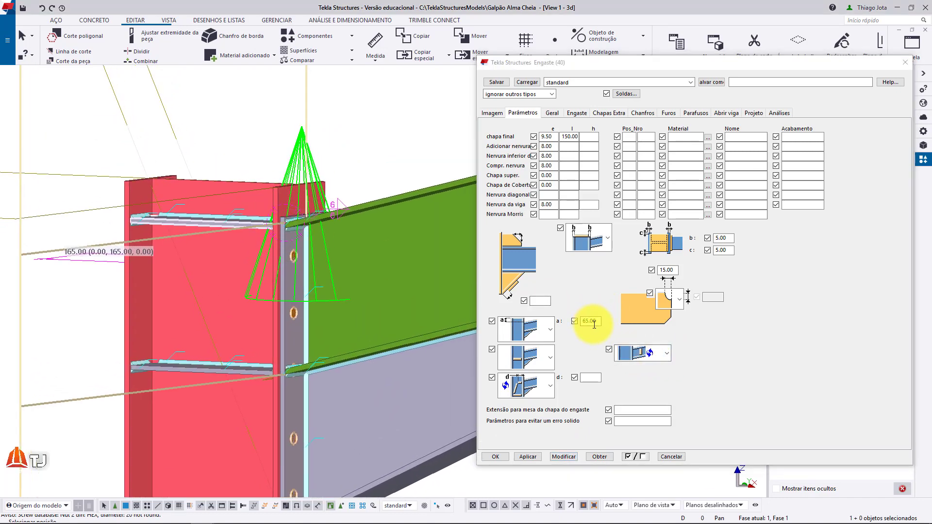
scroll(279, 216, up, 5)
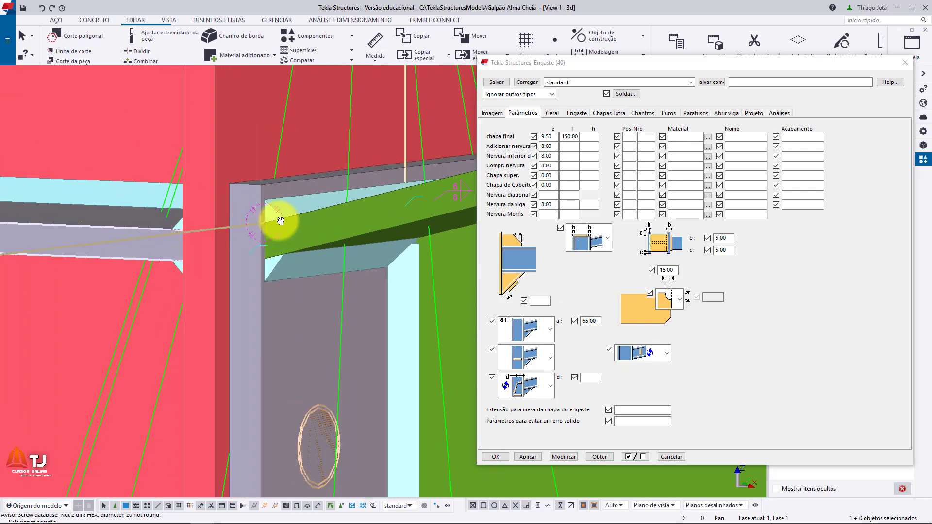
scroll(281, 221, down, 4)
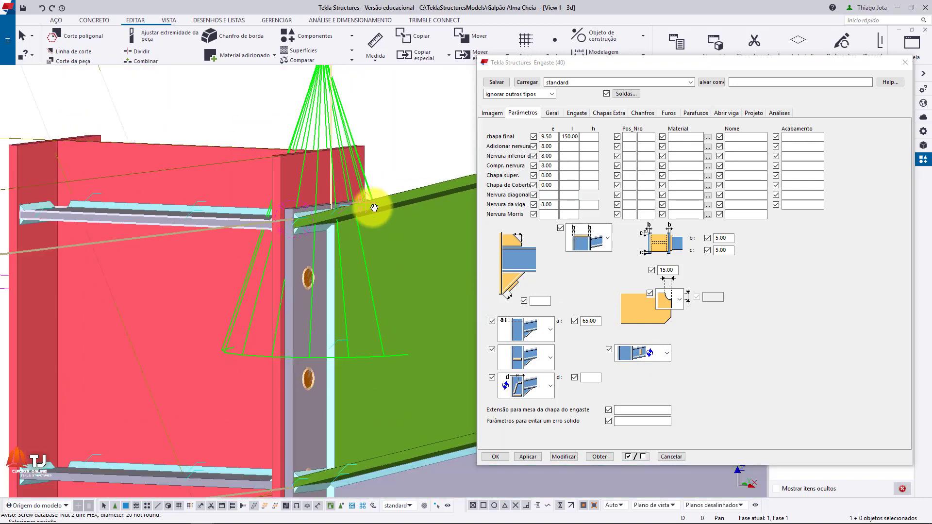
Set the connection's bolts to size 19.05, type A325N and tolerance 1.95, and apply this to the haunch connection.
scroll(374, 207, down, 5)
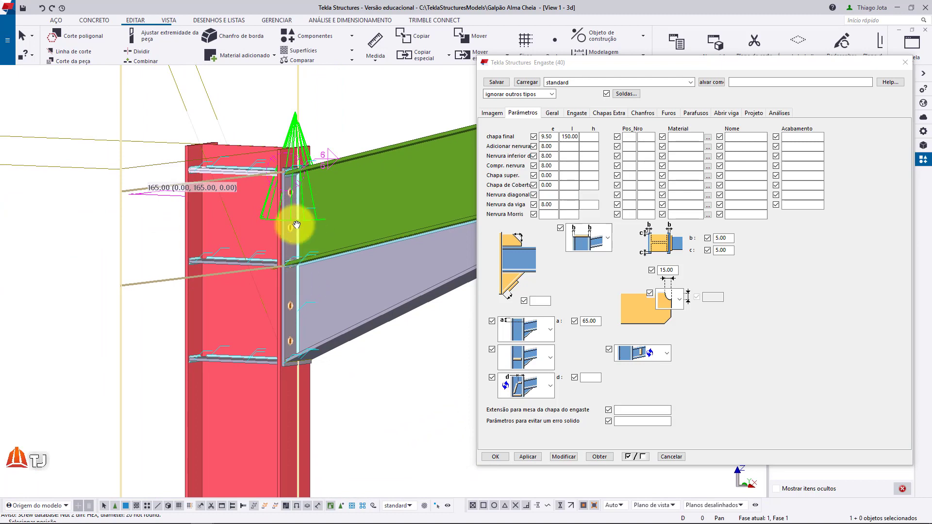
middle_drag(308, 236, 272, 221)
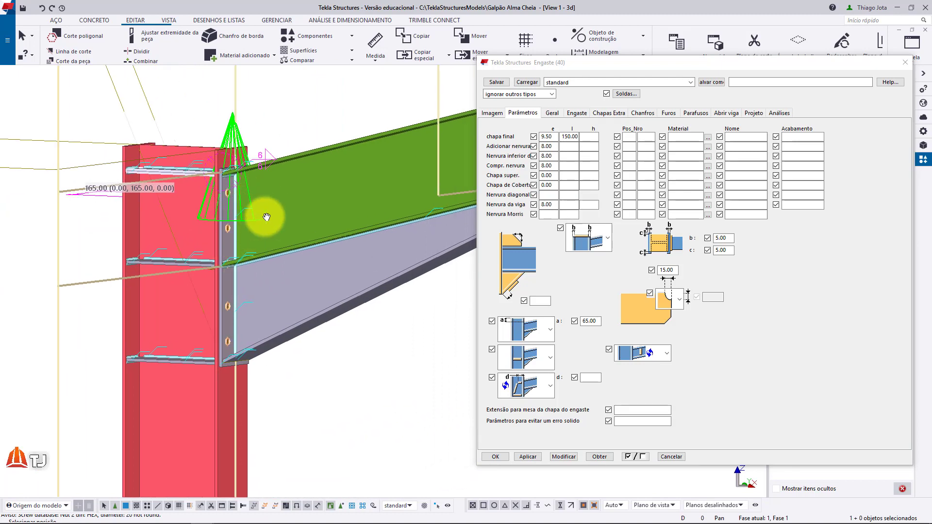
click(695, 112)
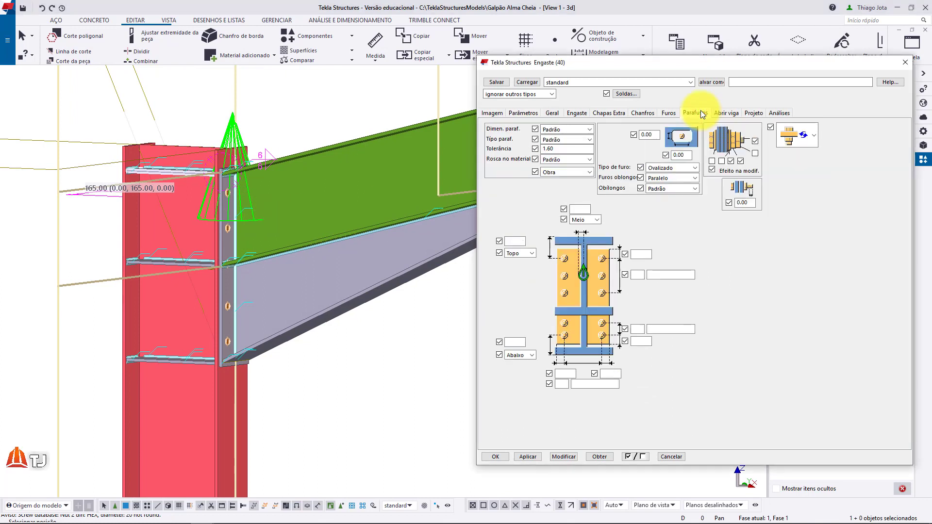
click(568, 130)
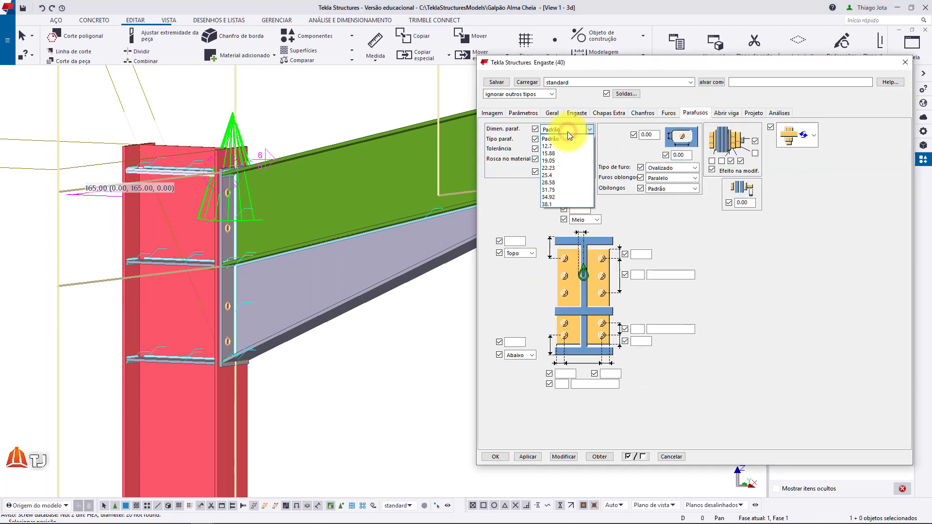
click(551, 161)
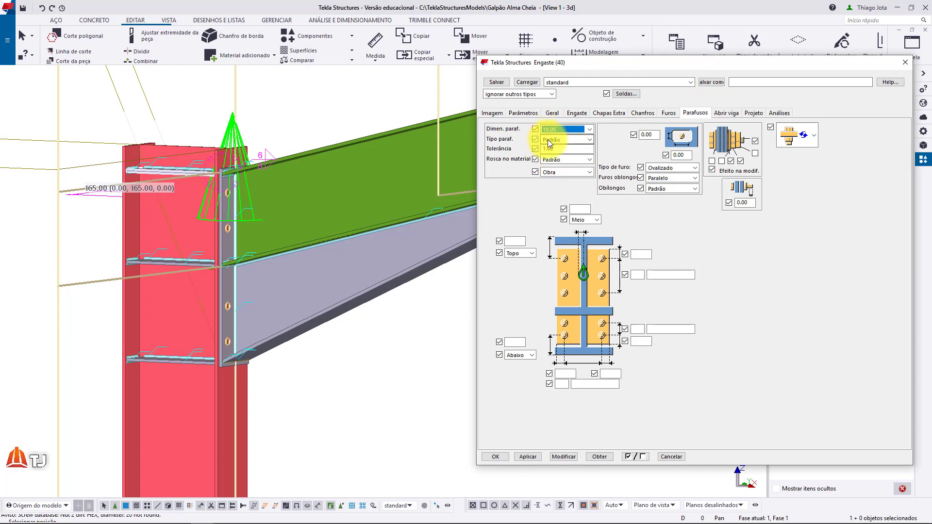
click(549, 140)
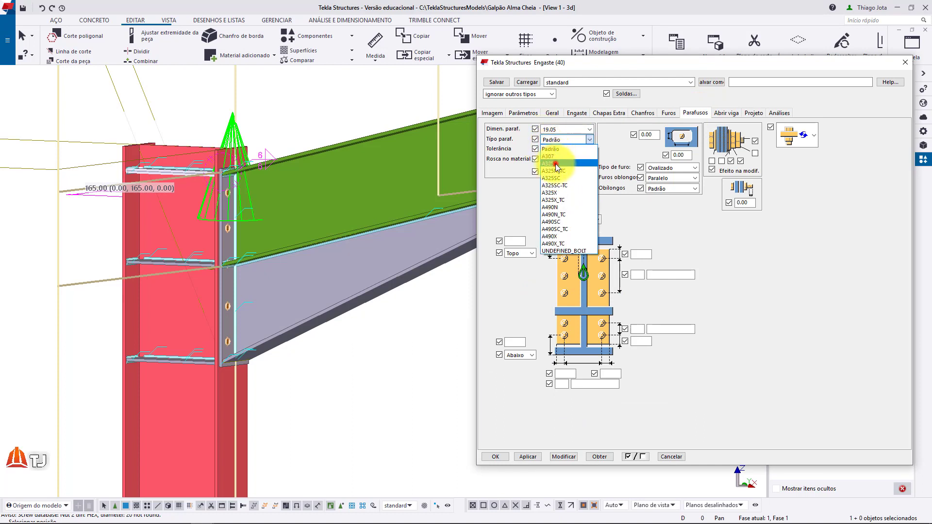
click(556, 164)
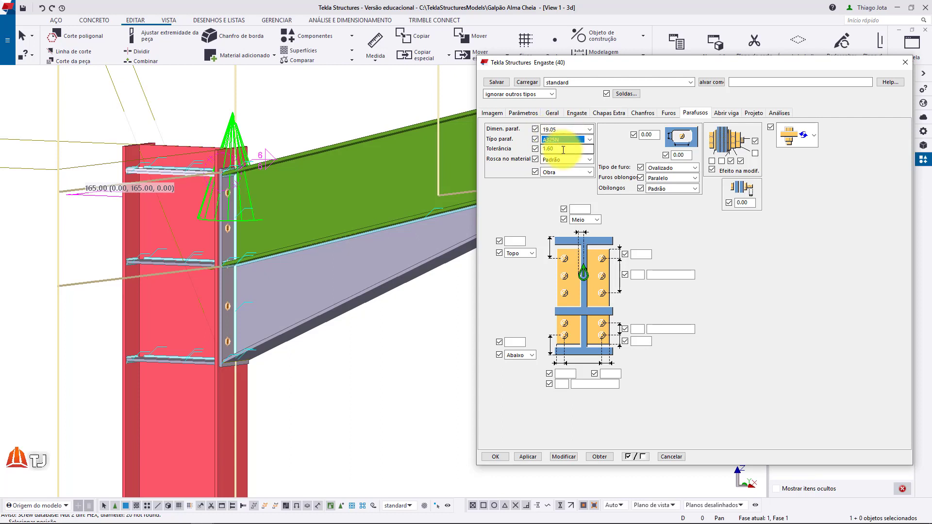
double_click(558, 149)
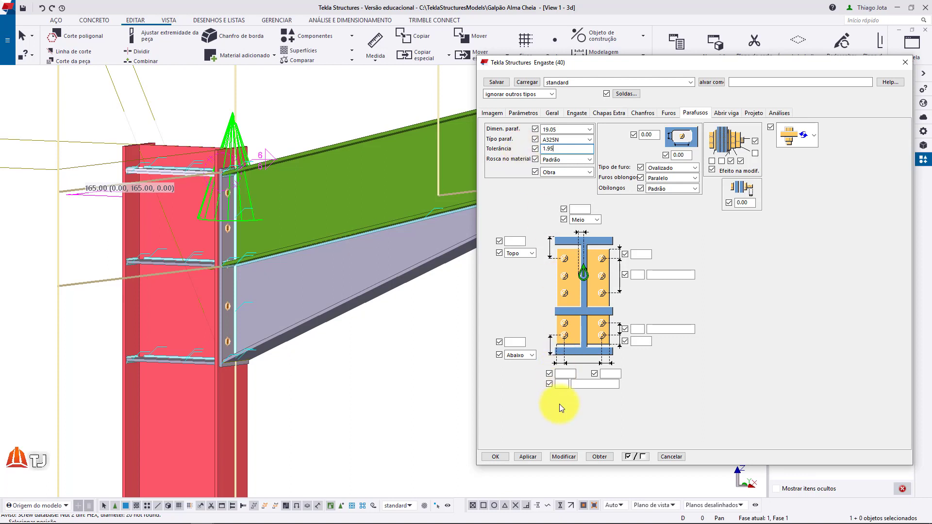
click(563, 456)
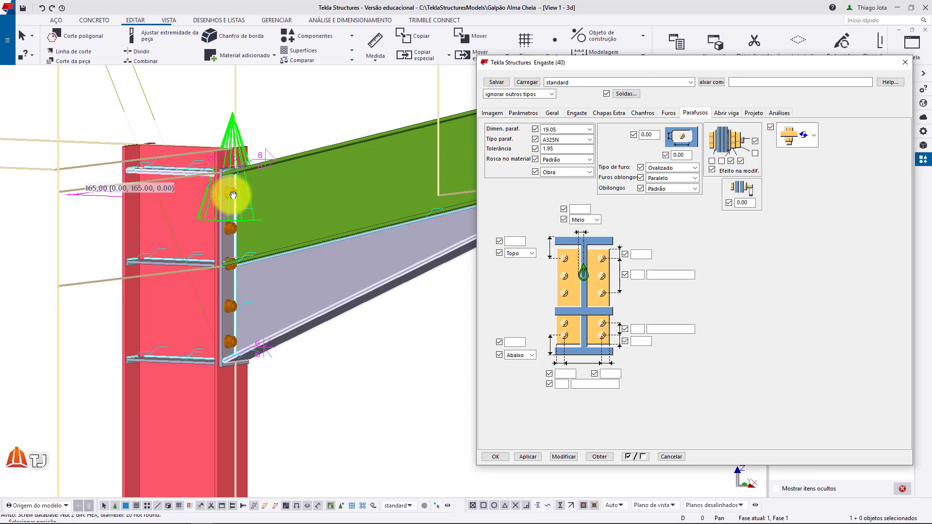
Arrange the end plate bolts in 2 columns spaced 90 apart and apply the change to the connection.
scroll(235, 194, up, 5)
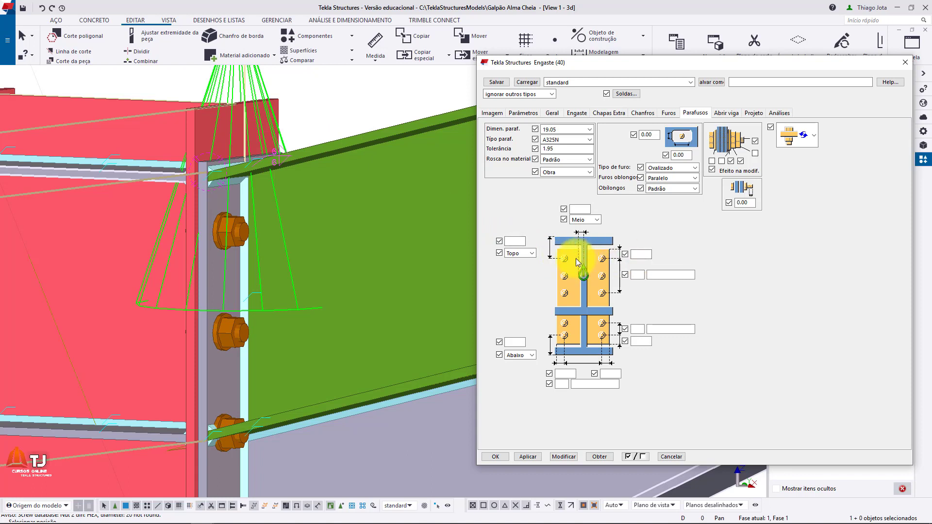
key(alt)
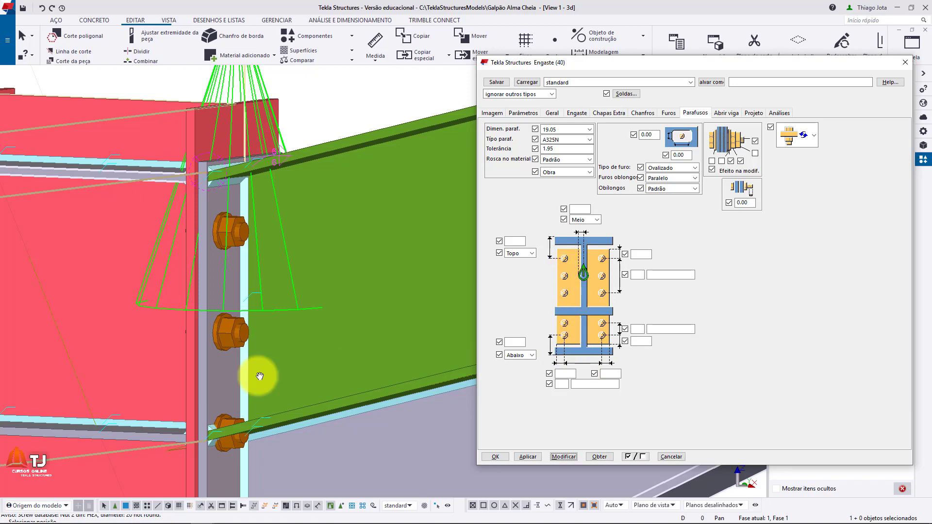
middle_drag(258, 376, 245, 266)
scroll(246, 265, down, 2)
key(v)
click(257, 167)
ctrl+middle_drag(290, 151, 345, 183)
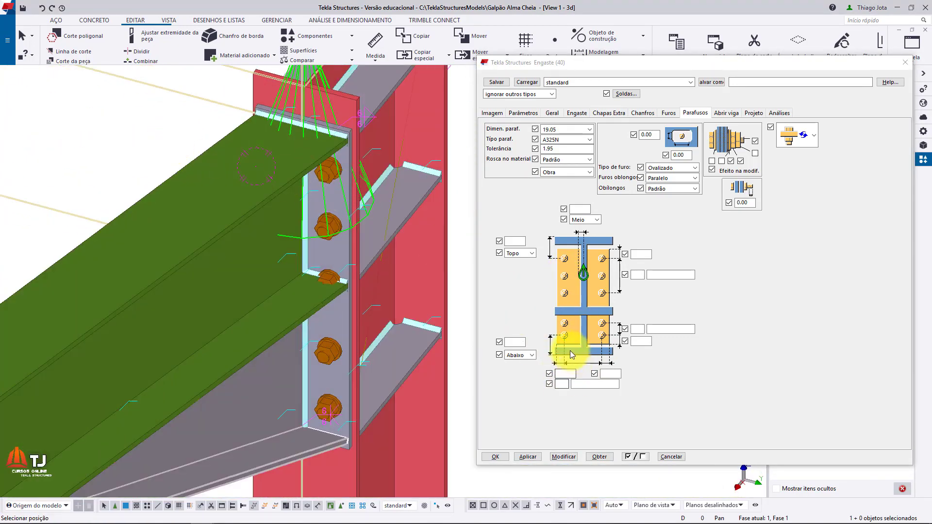
click(567, 383)
text(2)
click(584, 383)
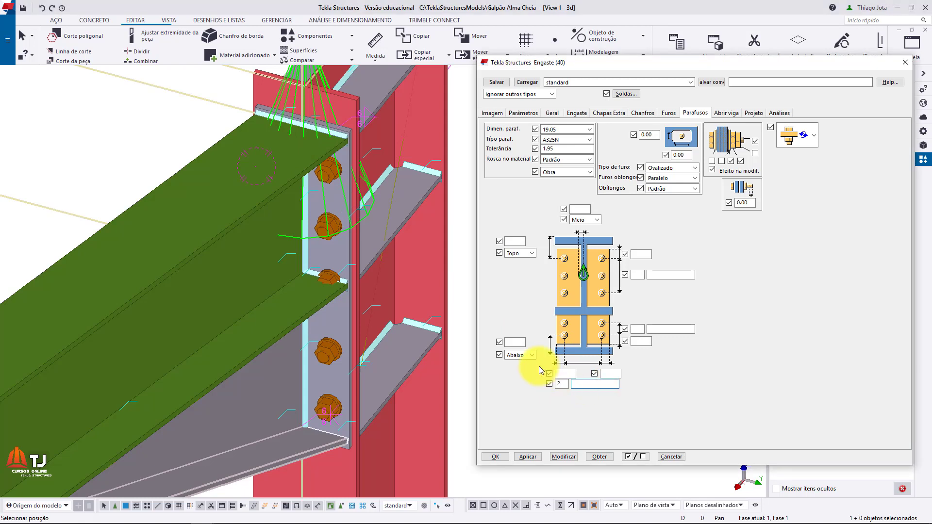
text(90)
click(571, 459)
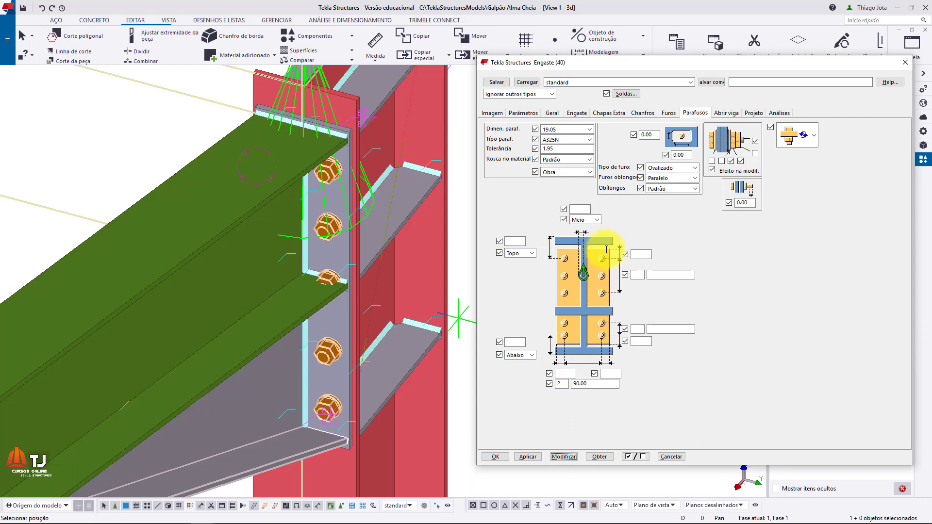
Give the upper bolt group an edge distance of 30 and 4 rows spaced 70, 185 and 70, and apply it.
click(648, 253)
text(30)
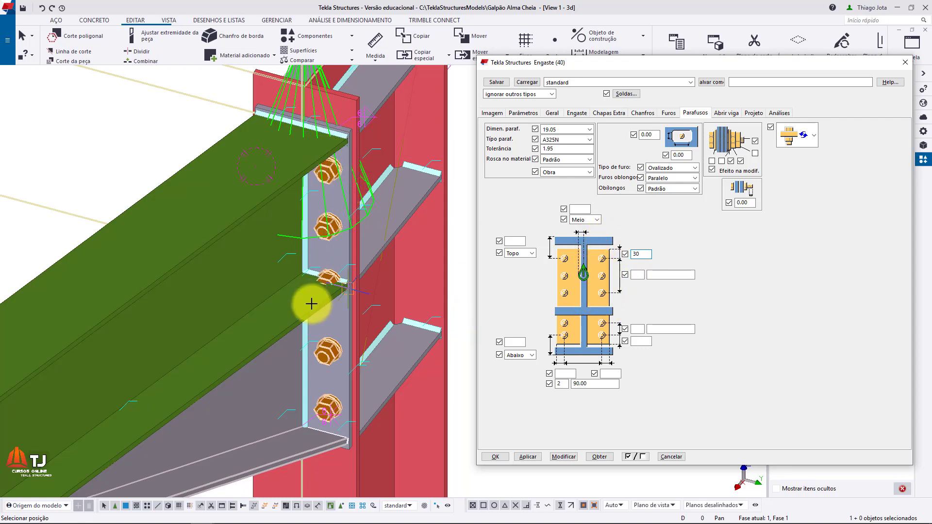
click(638, 276)
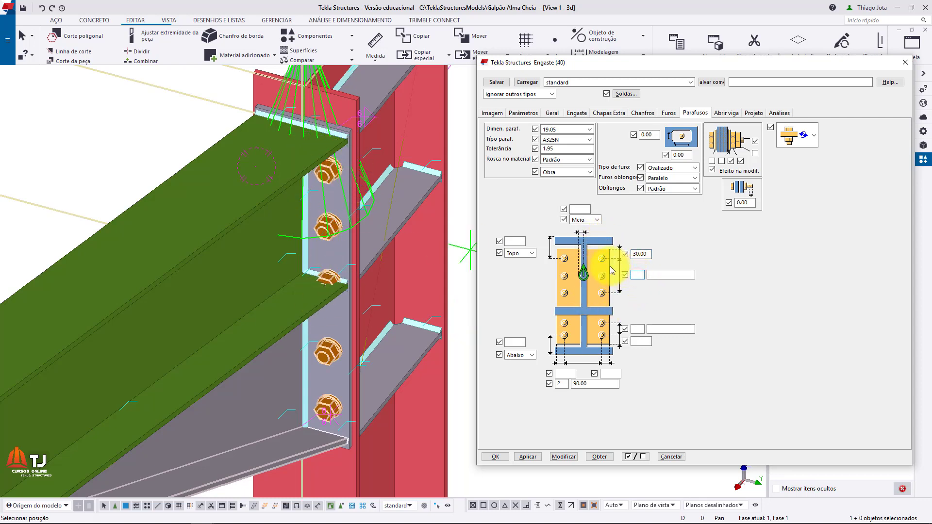
text(4)
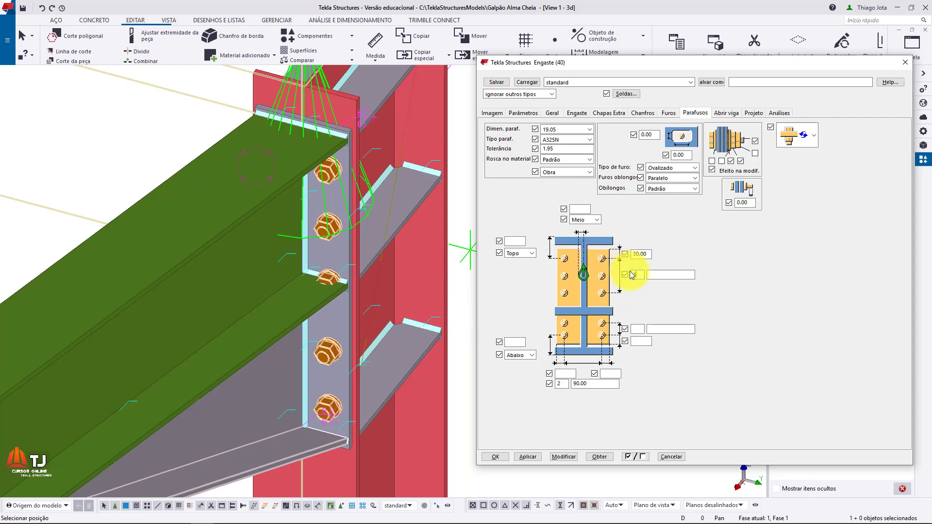
click(654, 274)
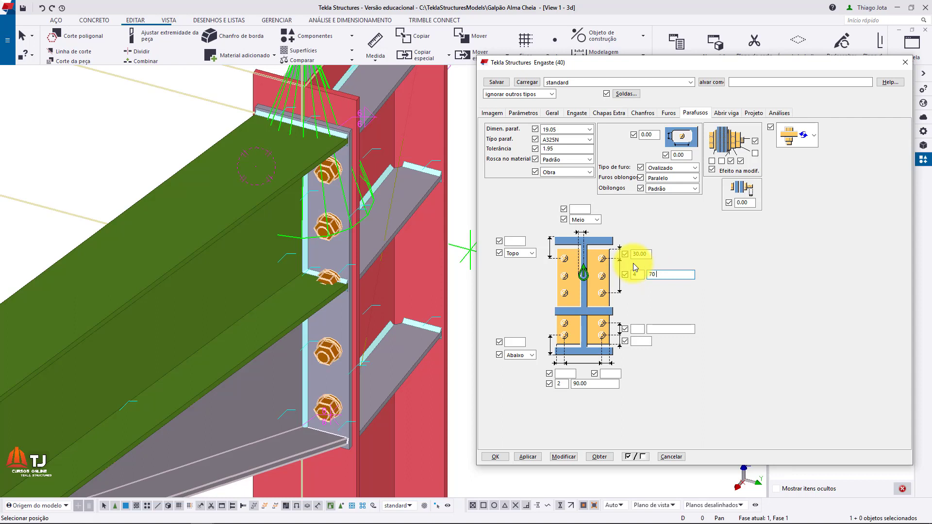
text(70 185)
text(70)
click(564, 457)
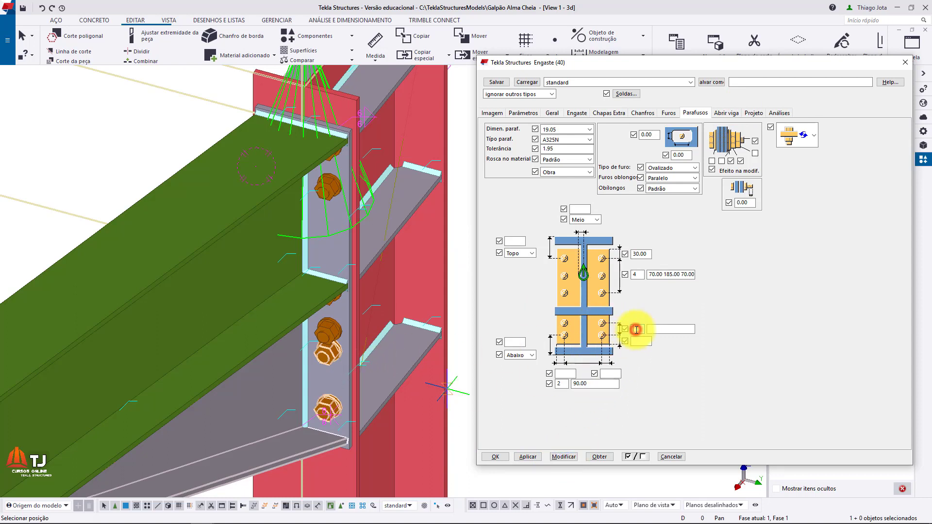
Give the lower bolt group 2 rows spaced 90 with a bottom edge distance of 30, and apply it.
click(636, 330)
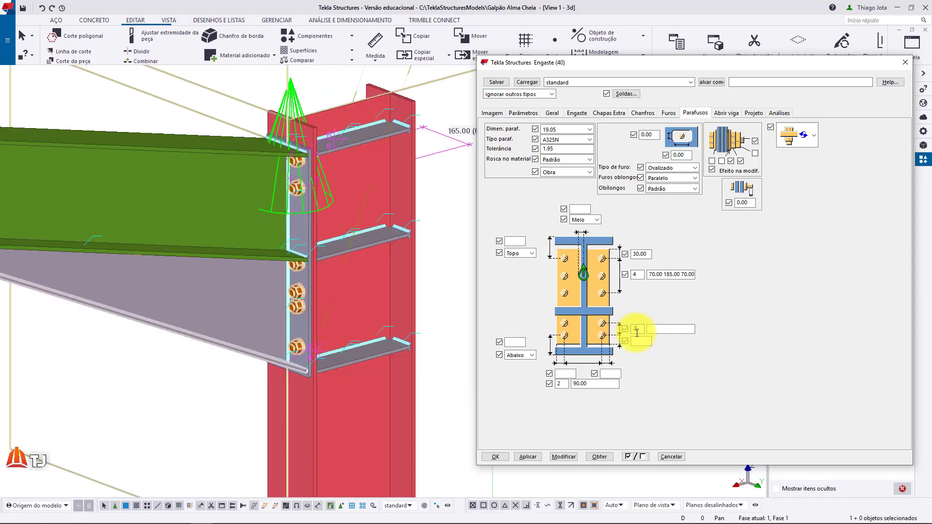
text(2)
text(90)
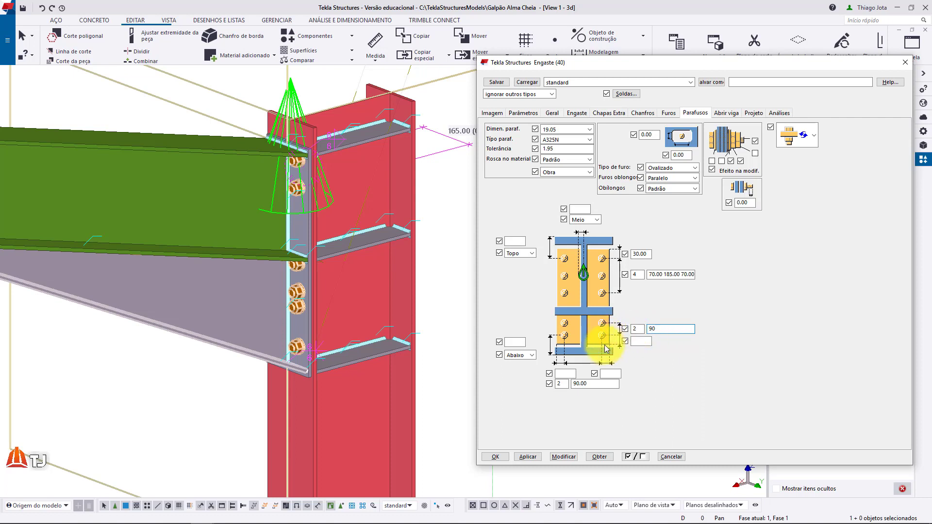
click(642, 342)
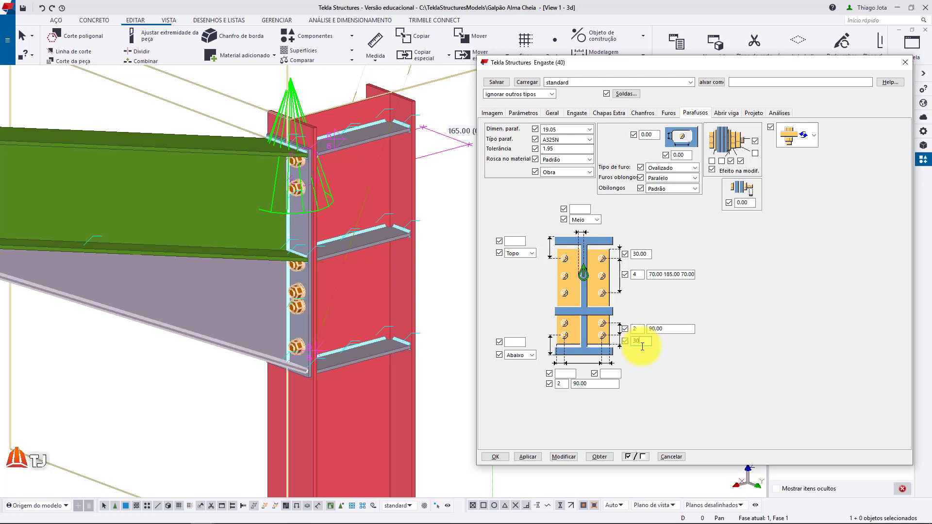
click(560, 456)
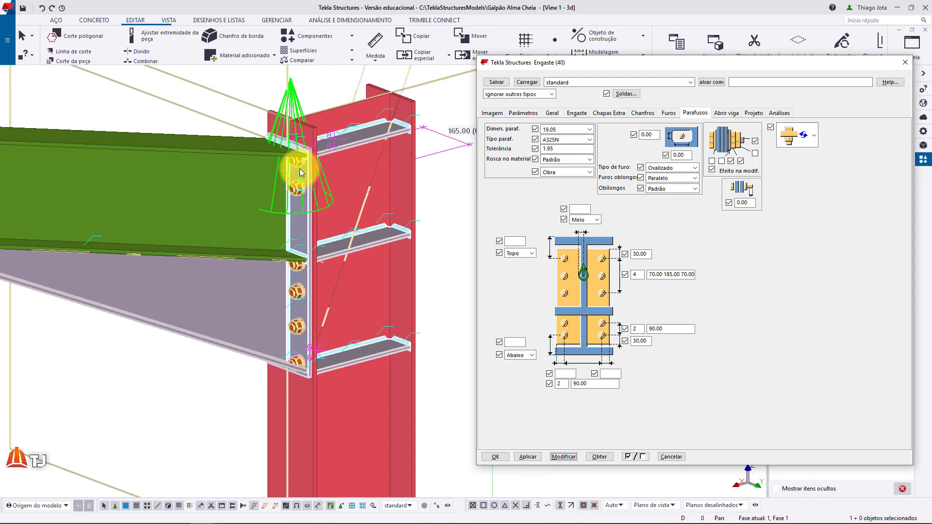
Try distances of 100, 50, 30 and 0 from the top (Topo) to the first bolt row, applying each to the connection.
scroll(299, 168, up, 5)
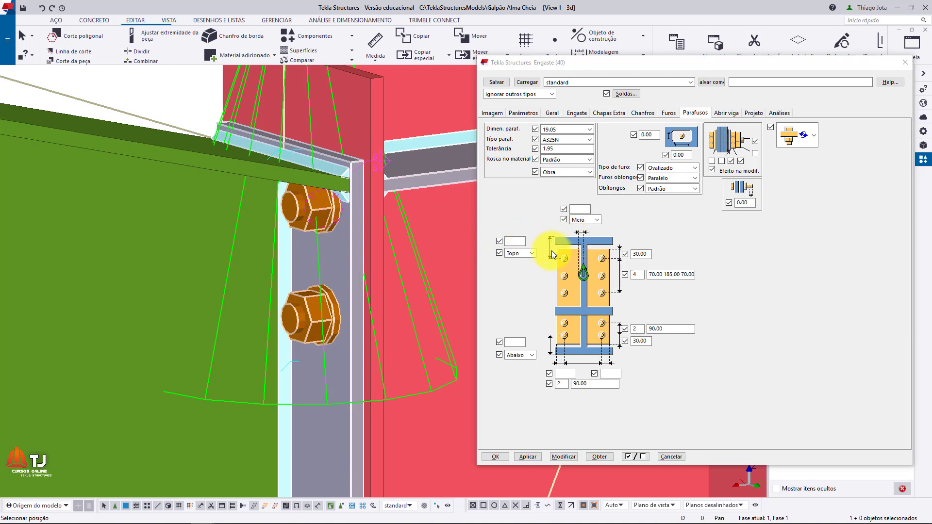
click(572, 456)
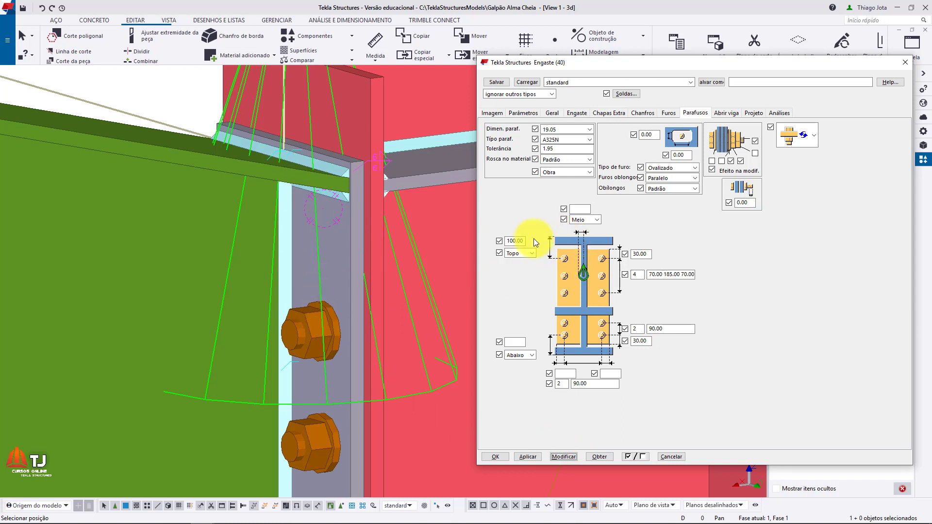
double_click(516, 240)
text(50)
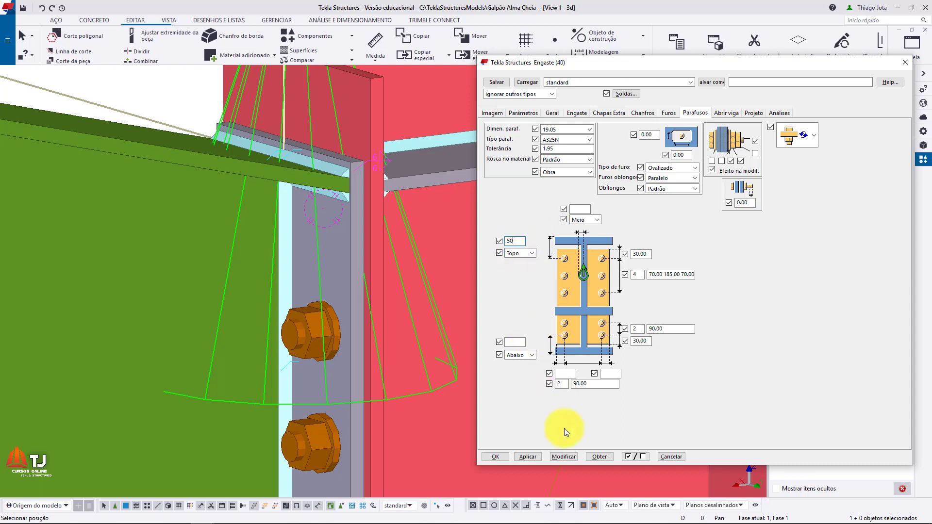
click(570, 457)
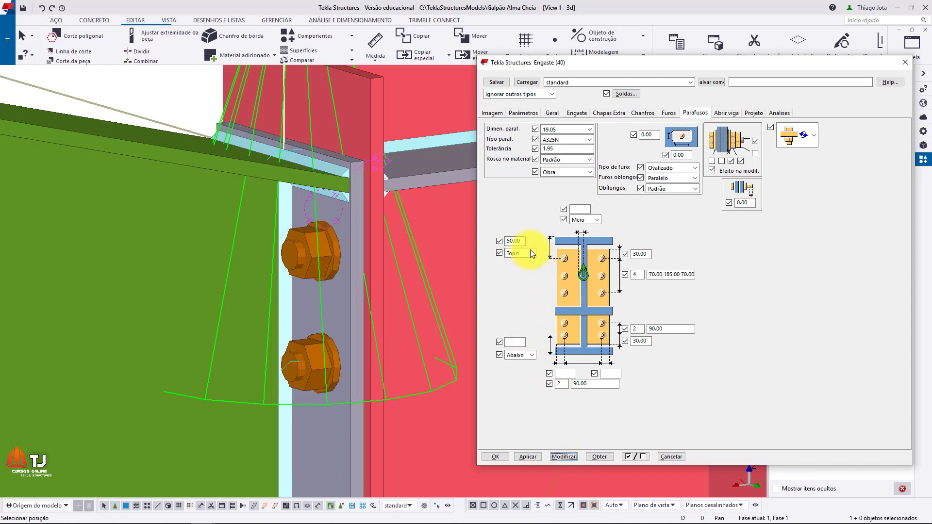
double_click(518, 240)
text(30)
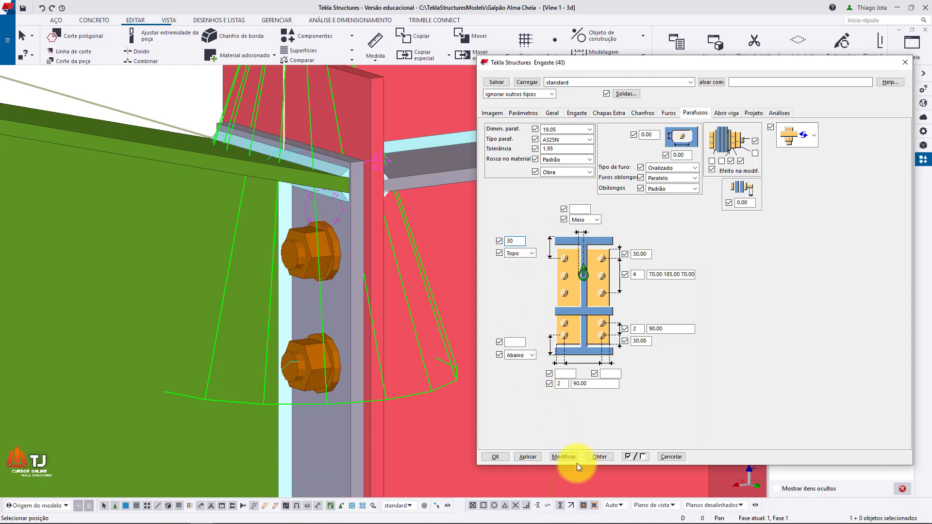
click(573, 456)
double_click(514, 241)
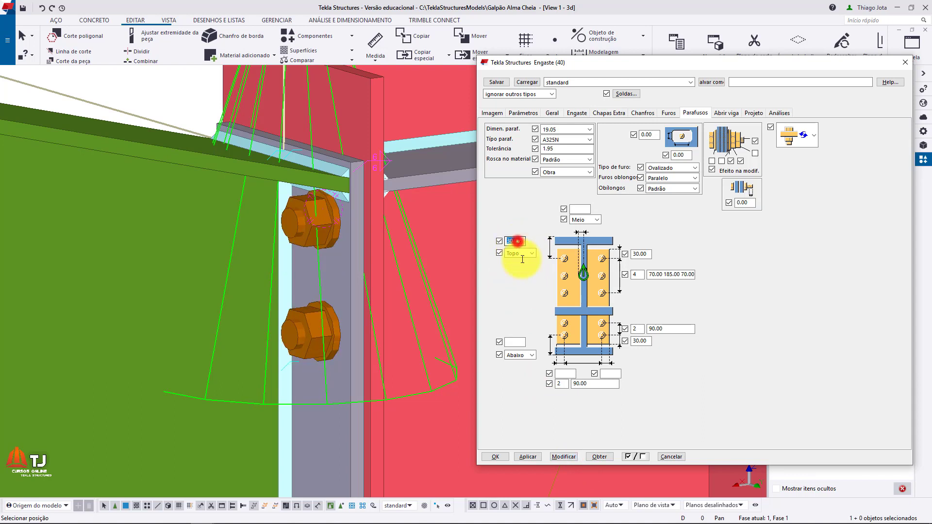
text(0)
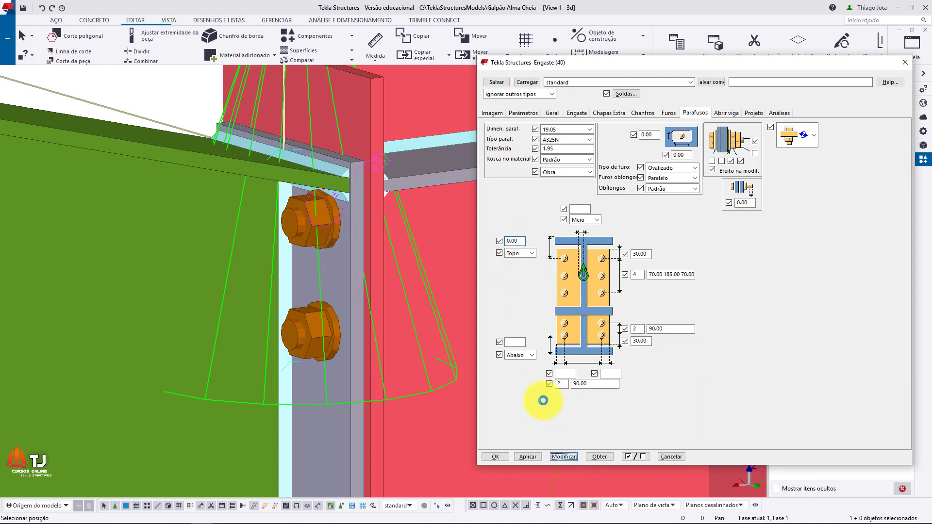
Set the first bolt row's distance from the top to -30, apply it and inspect the bolts along the end plate.
drag(517, 241, 498, 235)
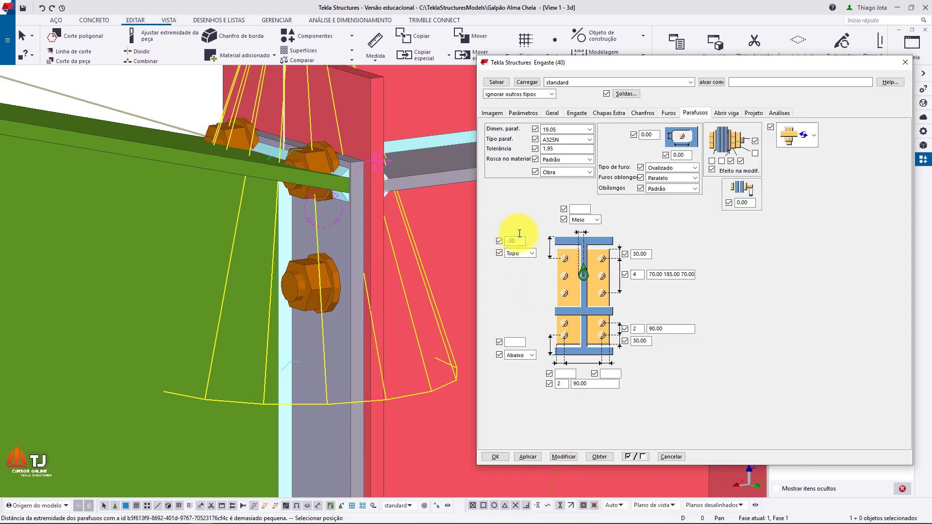
click(573, 458)
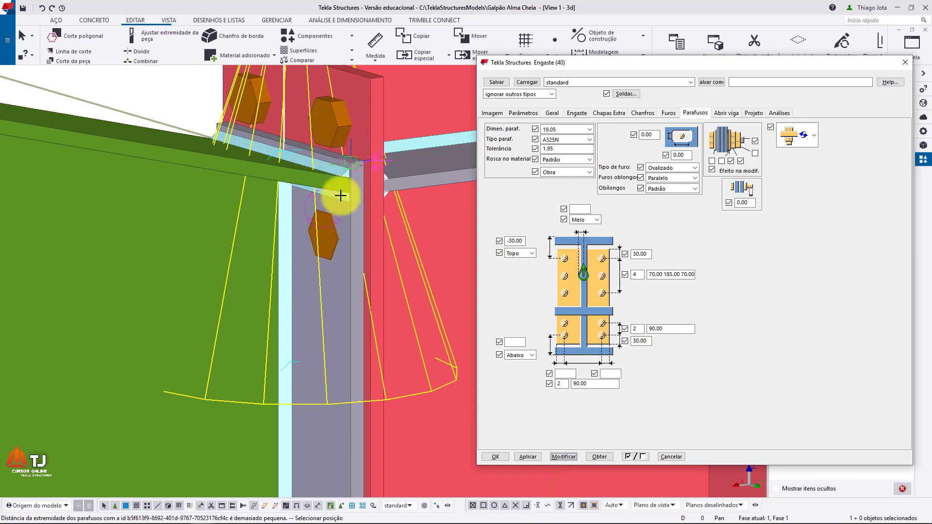
scroll(358, 177, down, 5)
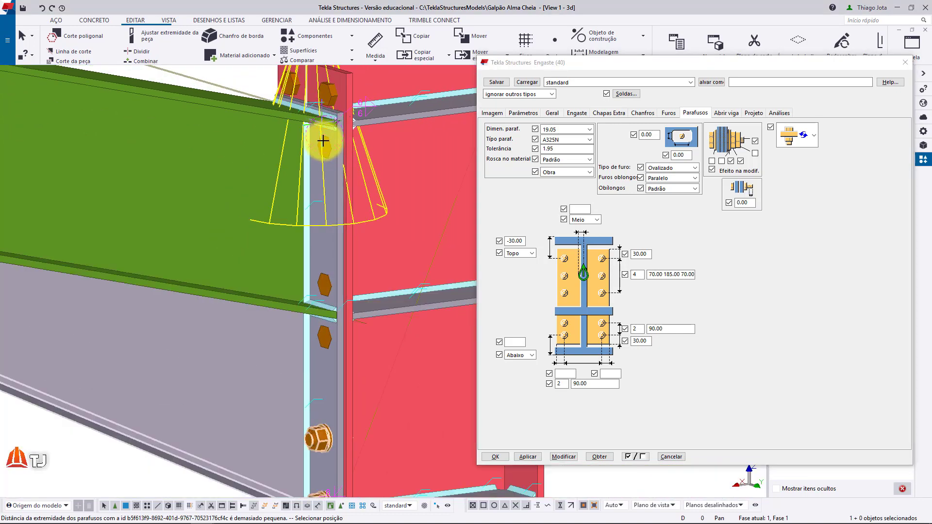
middle_drag(298, 156, 292, 156)
right_click(338, 151)
click(344, 158)
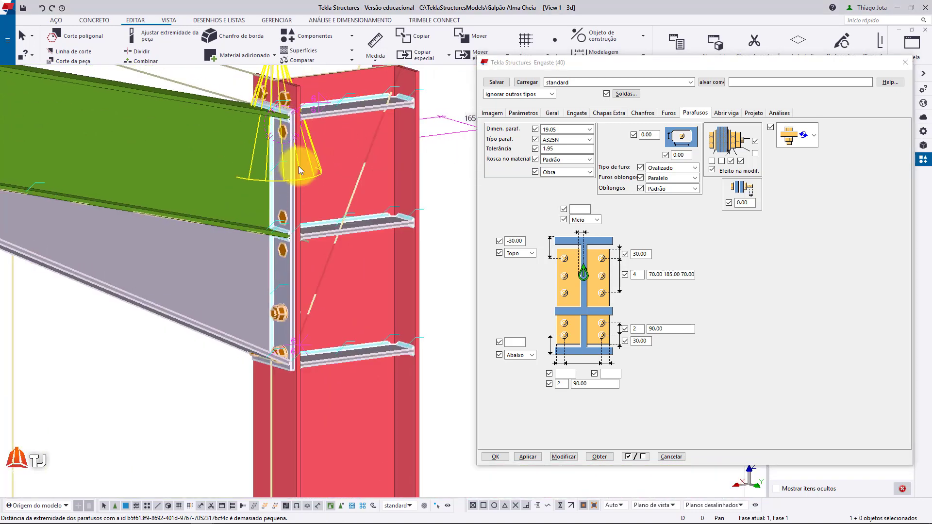
Set the end plate (chapa final) height to 645 mm and apply it to the connection.
click(523, 113)
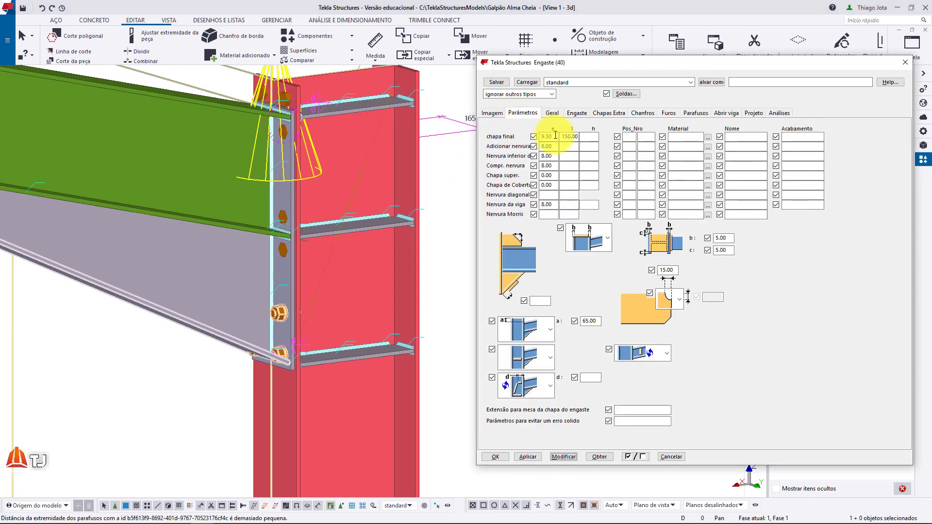
mouse_move(555, 137)
mouse_down()
mouse_move(541, 139)
mouse_move(558, 139)
mouse_up()
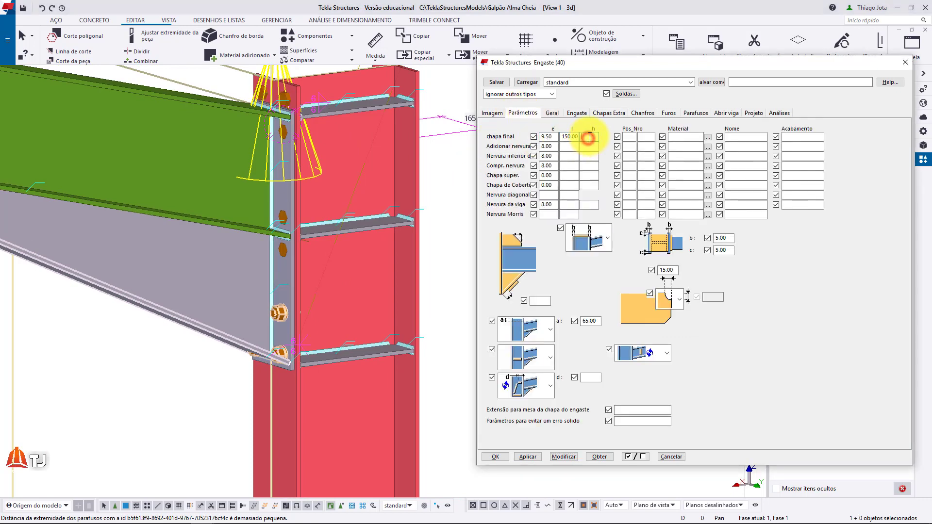
click(590, 137)
click(559, 457)
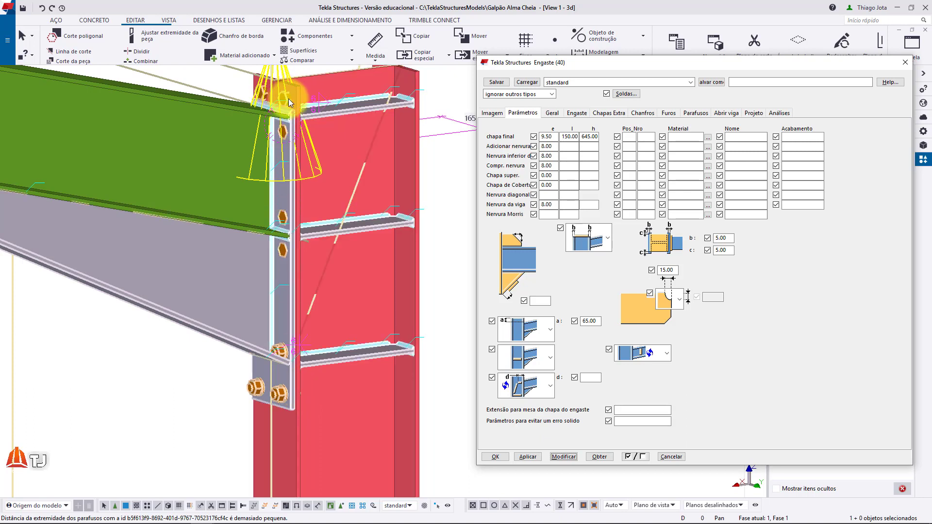
Set the end plate's extension above the beam to 60 mm and apply it to the connection.
click(492, 114)
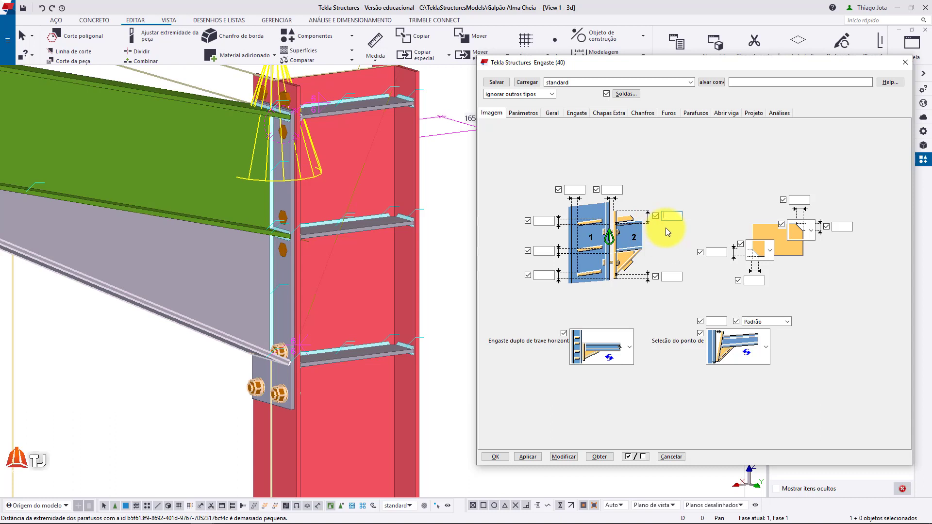
click(564, 448)
scroll(308, 139, up, 5)
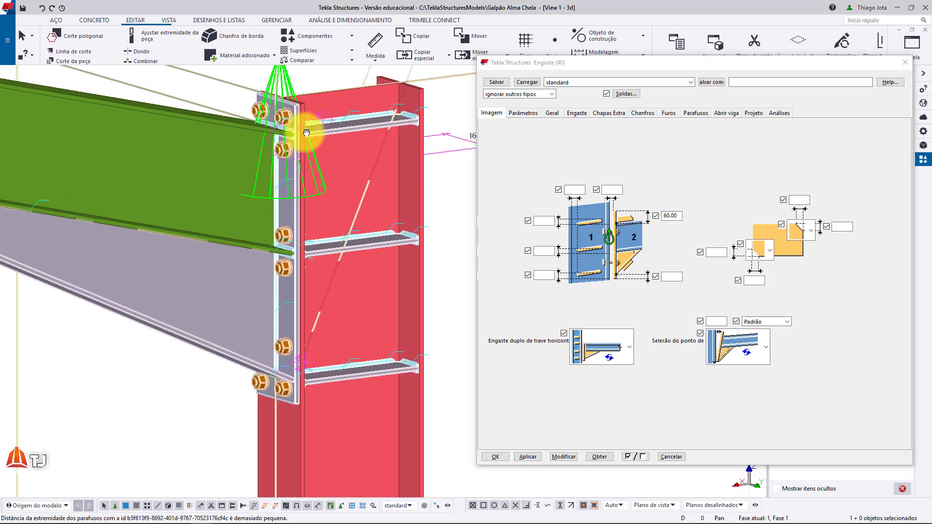
scroll(278, 119, up, 3)
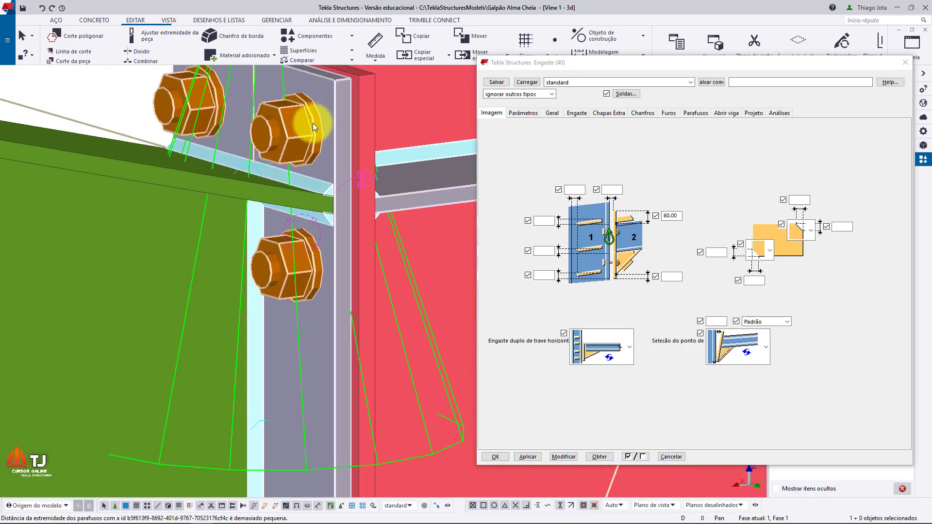
middle_drag(322, 139, 307, 175)
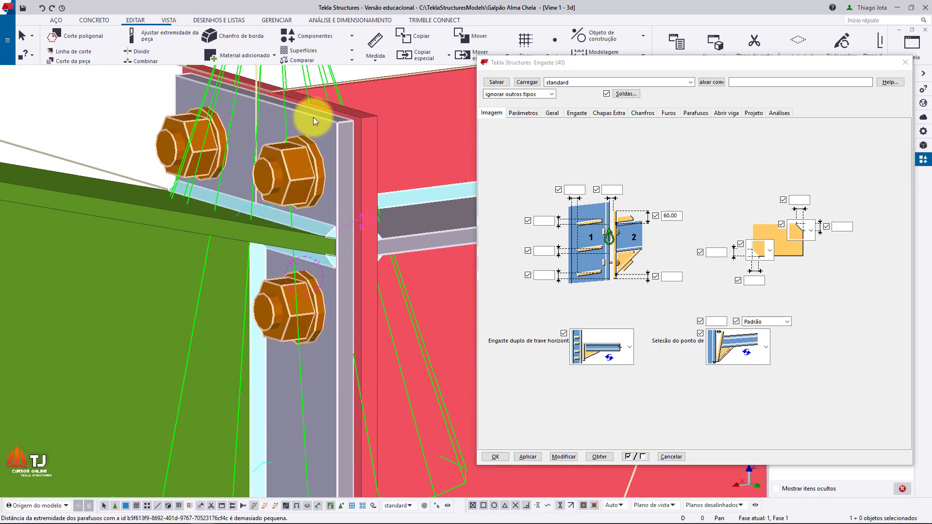
scroll(305, 132, down, 8)
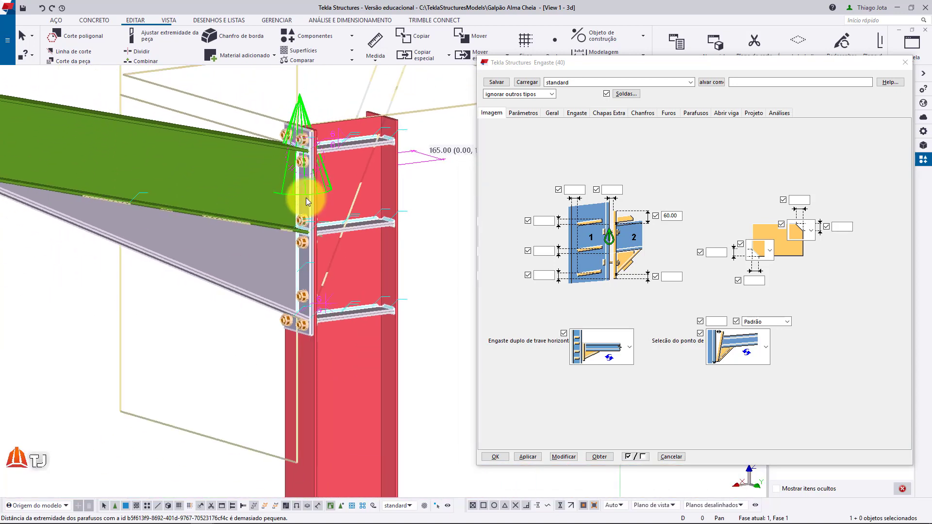
Examine the lower end plate bolts and the haunch's meeting point with the column.
middle_drag(305, 221, 297, 180)
scroll(305, 274, up, 5)
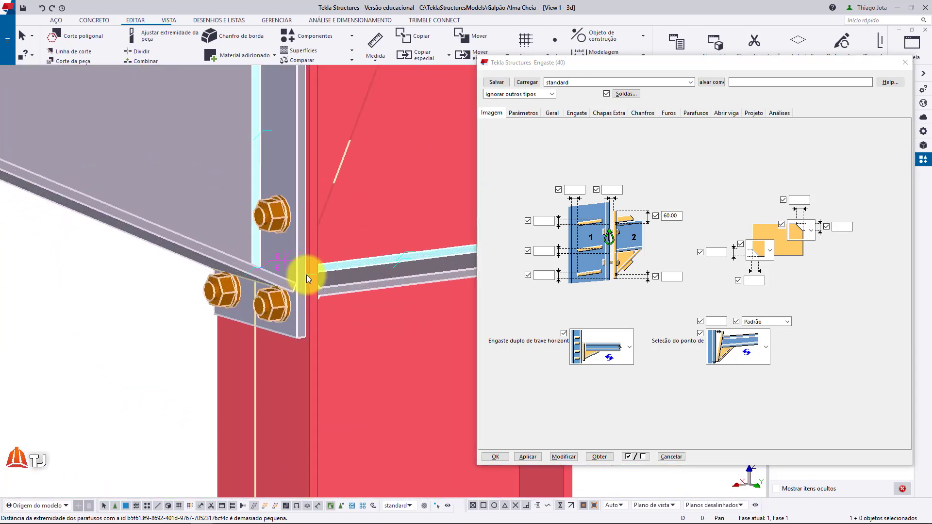
middle_drag(307, 274, 295, 208)
scroll(288, 225, down, 4)
key(v)
click(284, 214)
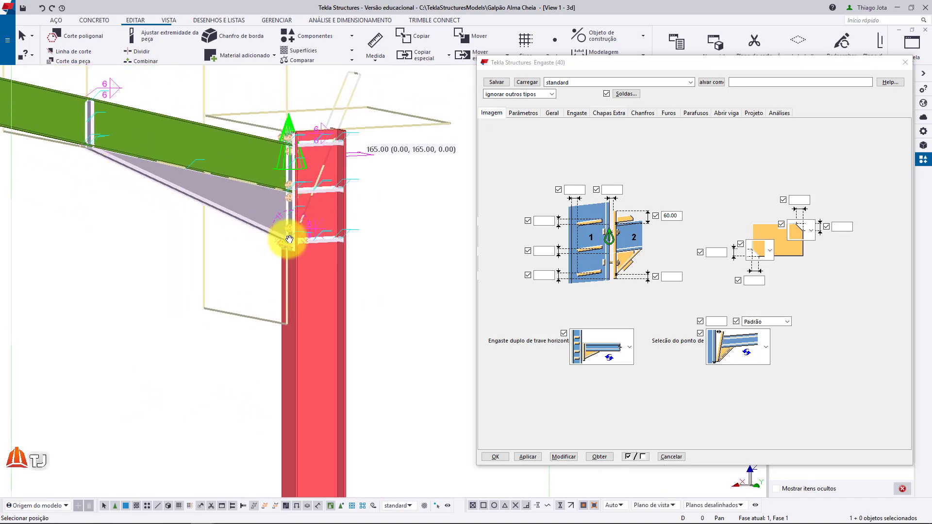
scroll(272, 222, up, 2)
scroll(271, 221, down, 1)
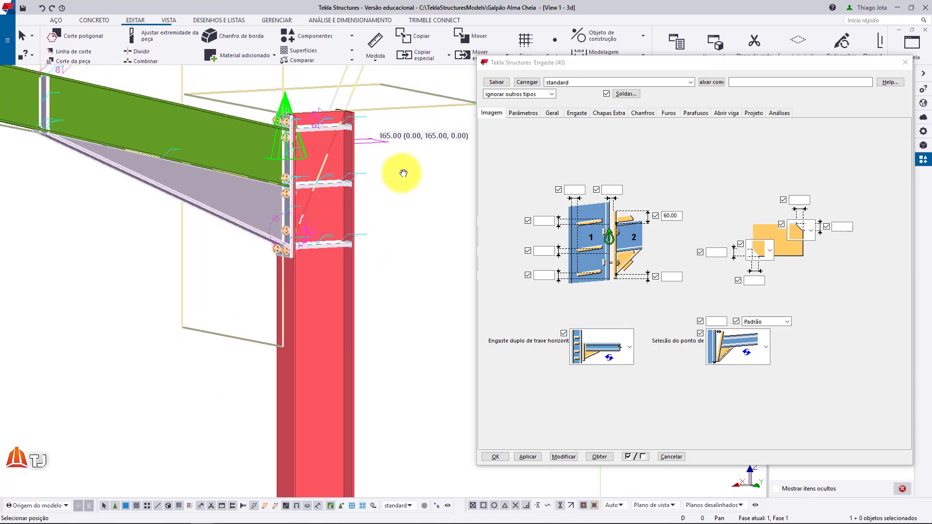
Define the haunch by parameters L3 of 1200 mm and H2 of 250 mm, and apply them.
click(576, 114)
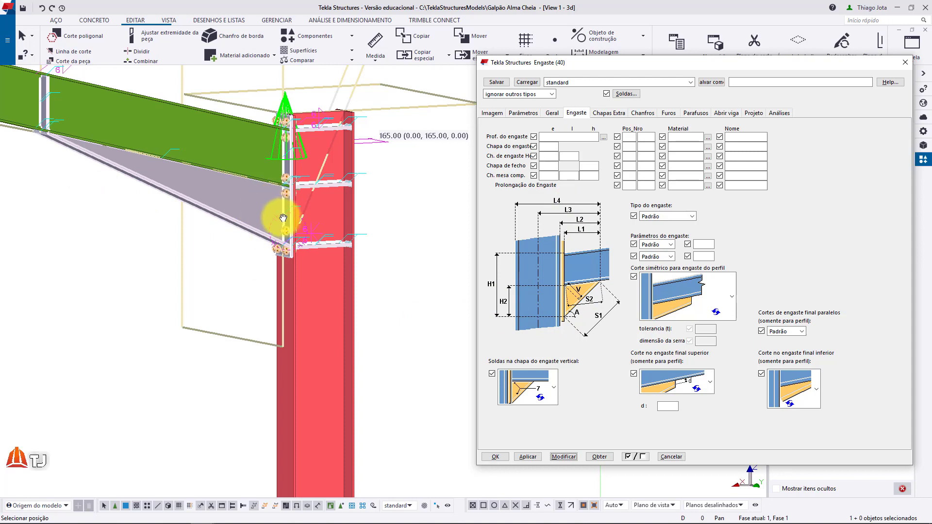
click(663, 244)
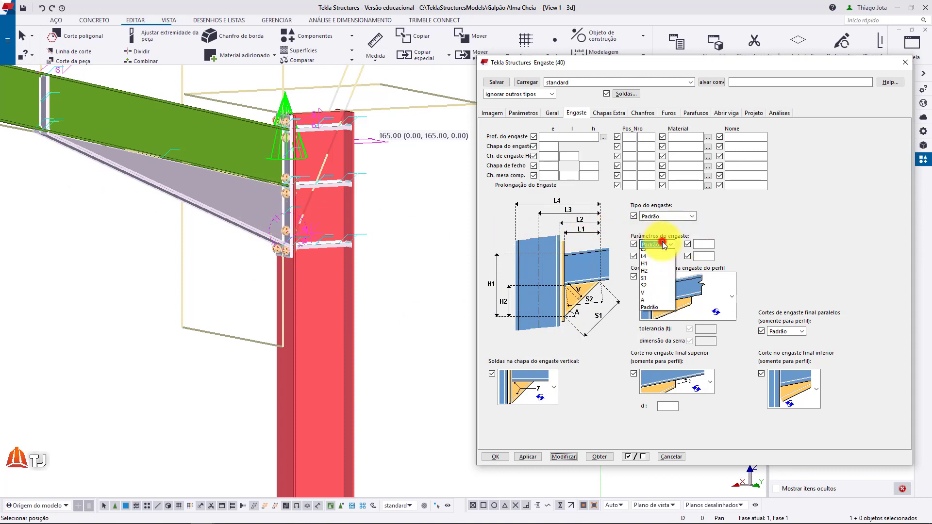
click(651, 266)
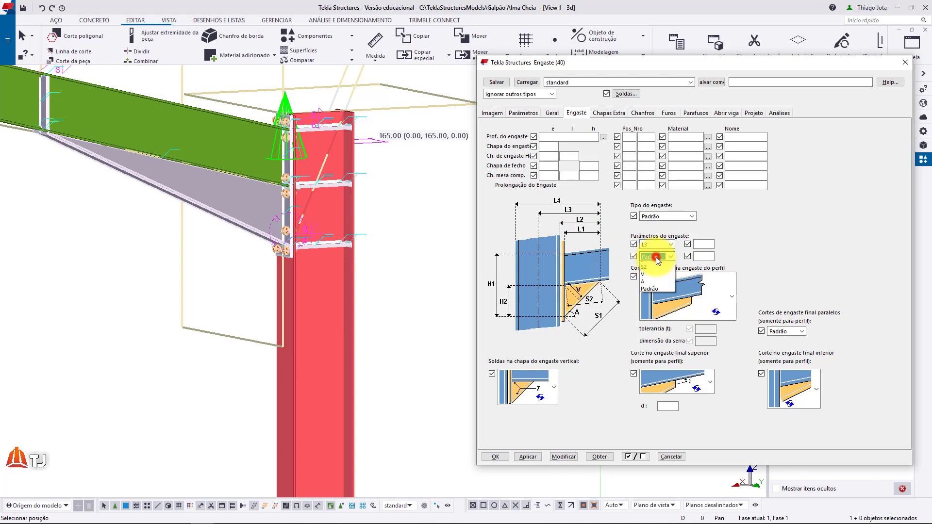
click(650, 302)
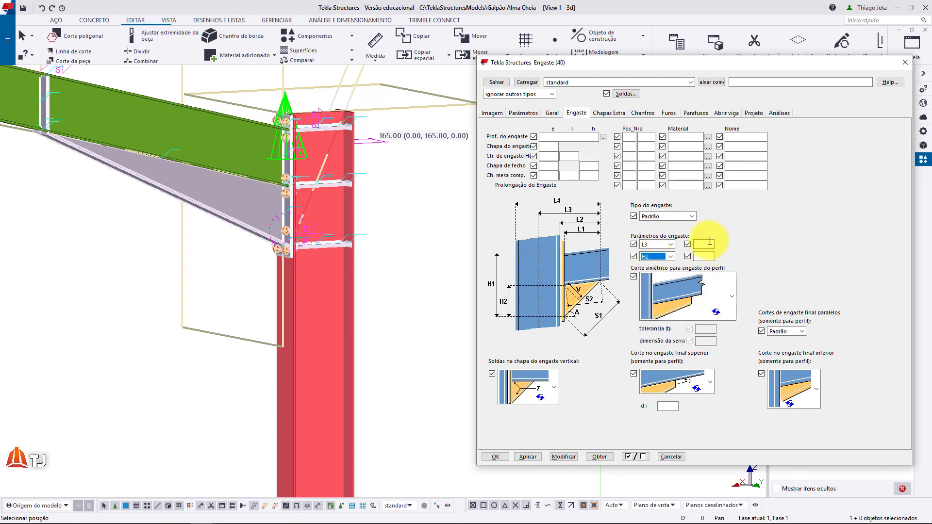
click(707, 242)
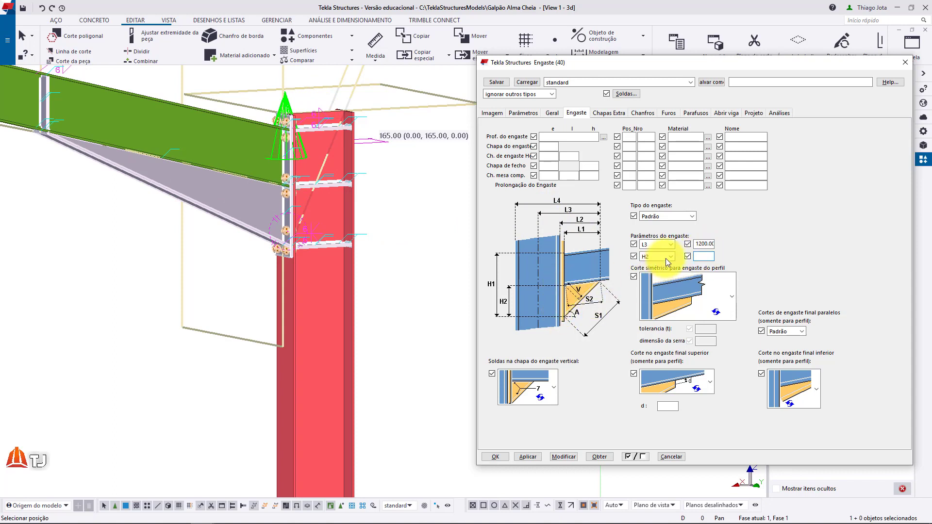
click(705, 256)
text(250)
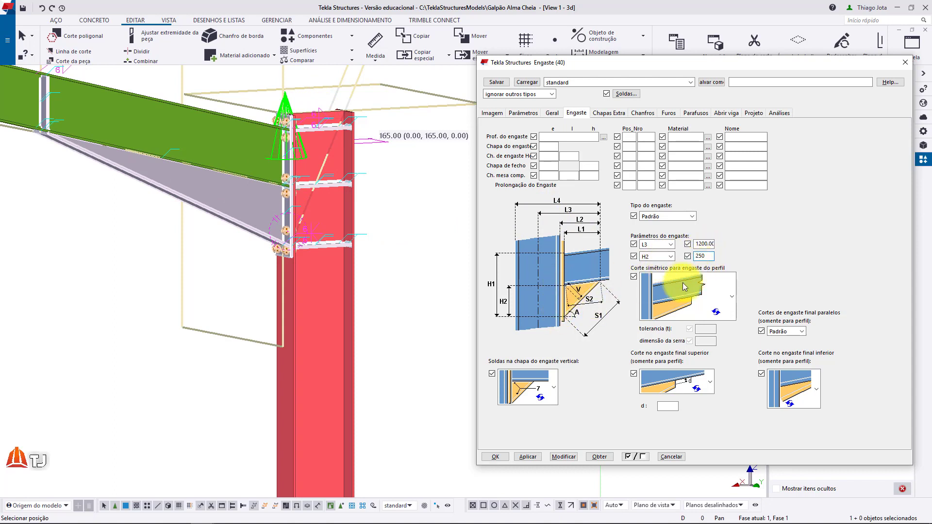
click(569, 456)
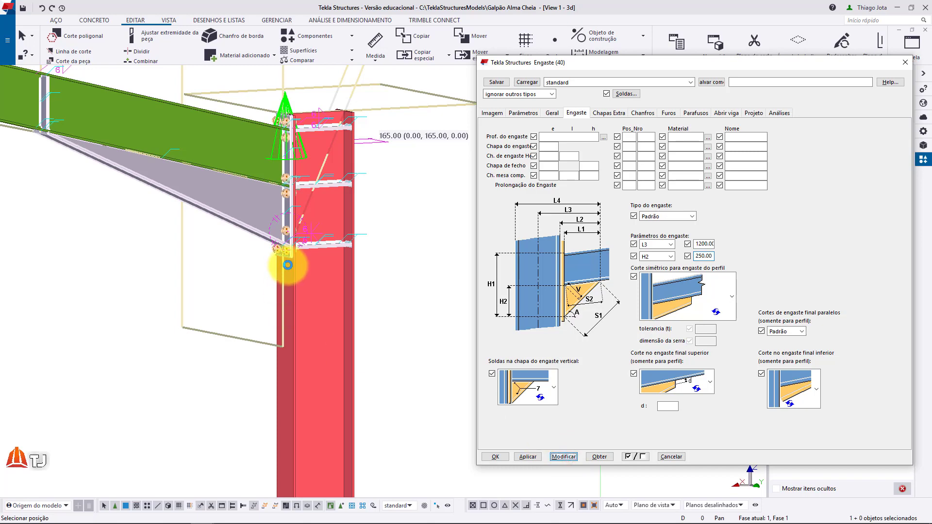
Inspect the haunch, end plate bolts and column stiffeners from several angles.
scroll(289, 264, up, 4)
scroll(308, 265, up, 3)
ctrl+middle_drag(299, 247, 342, 131)
scroll(304, 247, down, 2)
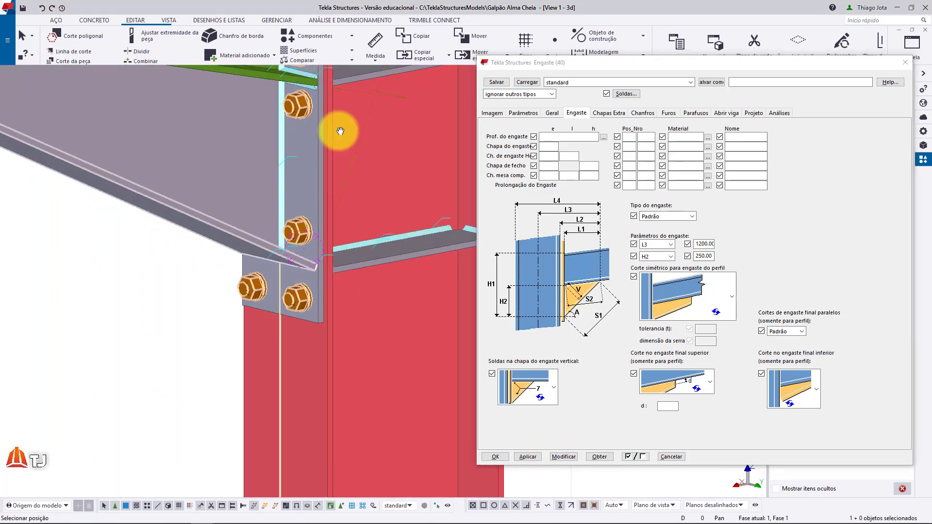
middle_drag(340, 90, 339, 265)
ctrl+middle_drag(351, 217, 306, 235)
middle_drag(374, 108, 364, 242)
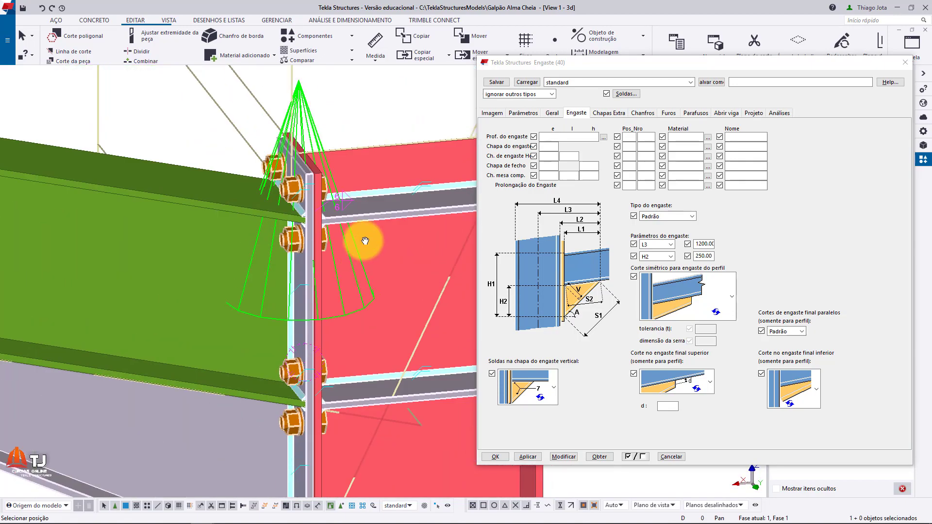
key(v)
click(337, 193)
ctrl+middle_drag(383, 199, 316, 221)
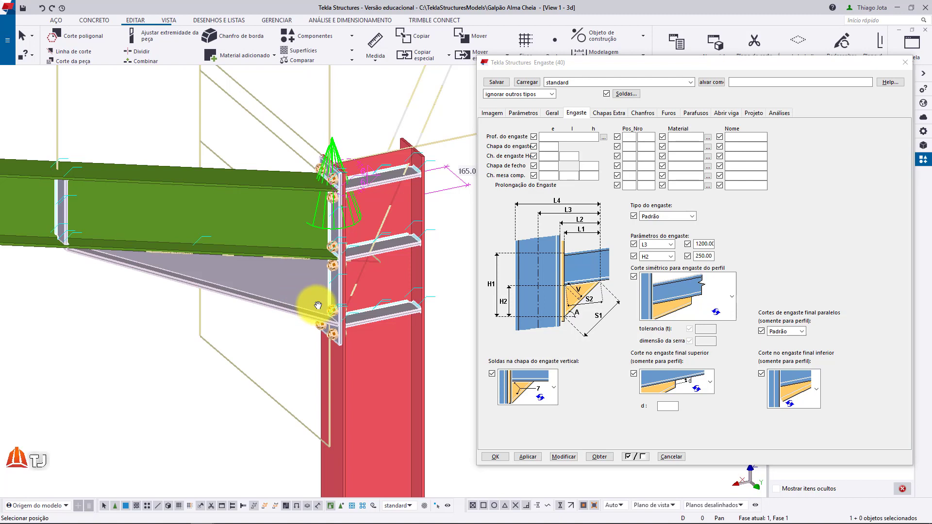
Set the material to A36 for the end plate, the three column stiffener entries and the beam stiffener (Nervura da viga).
click(504, 127)
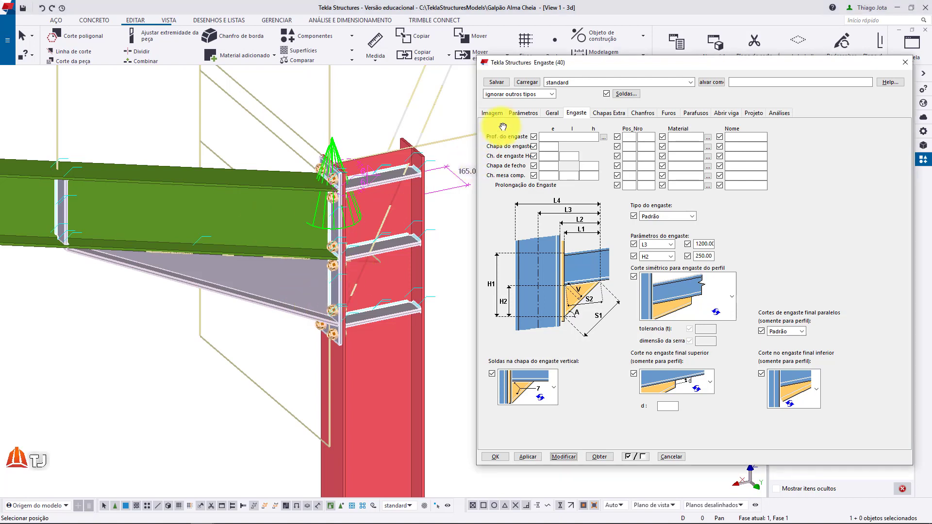
click(535, 116)
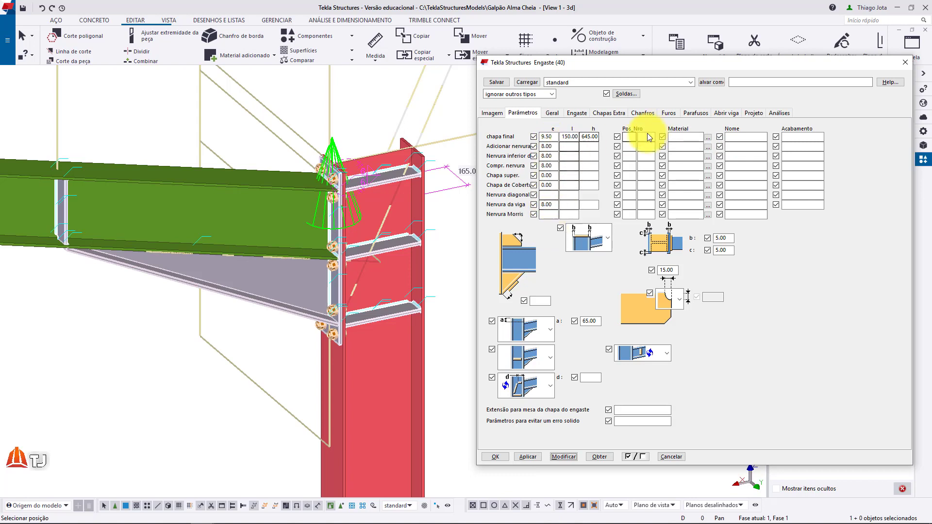
click(672, 136)
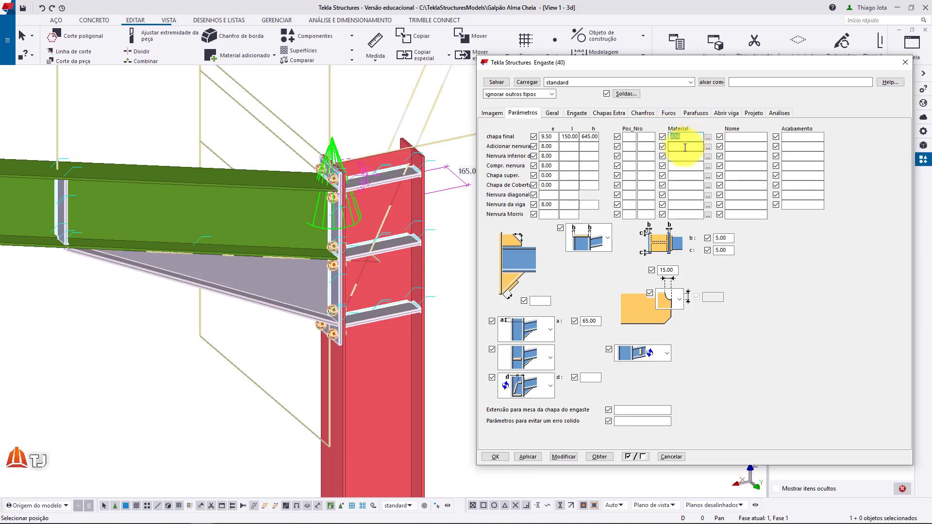
click(685, 149)
text(A36)
click(685, 156)
text(A36)
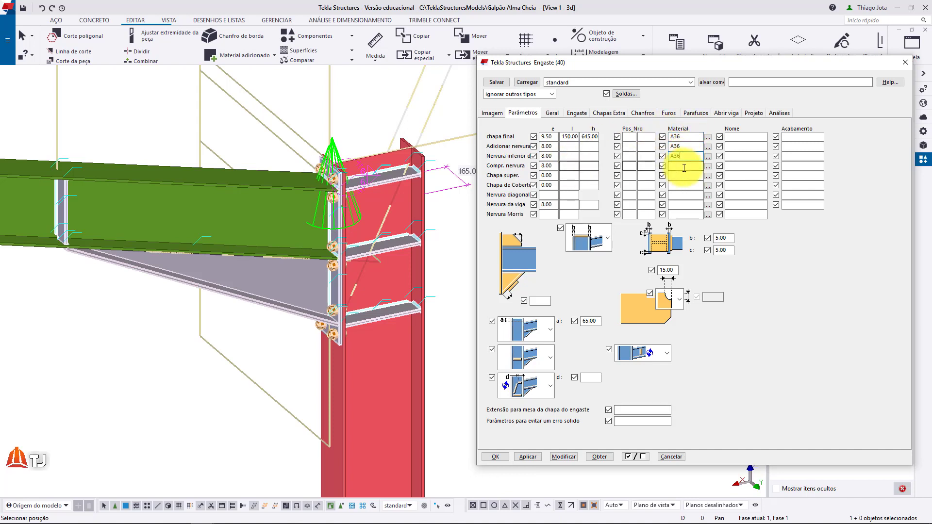
click(684, 166)
text(A36)
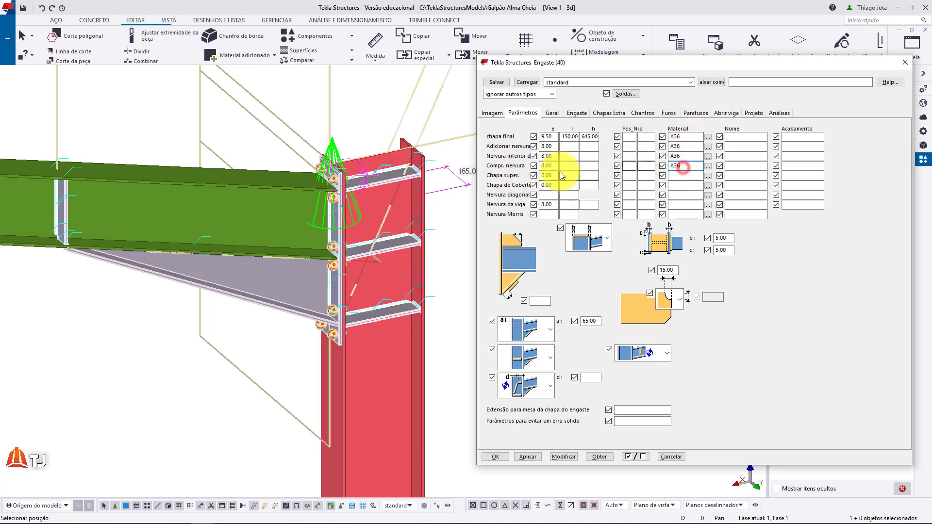
click(690, 204)
text(A36)
Name the end plate, the three column stiffener entries and the beam stiffener CHAPA.
click(739, 138)
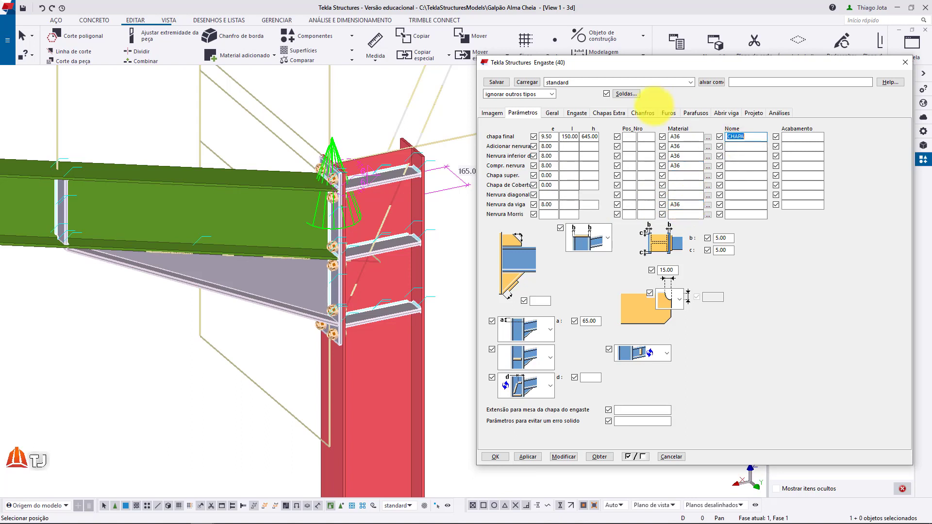
click(742, 148)
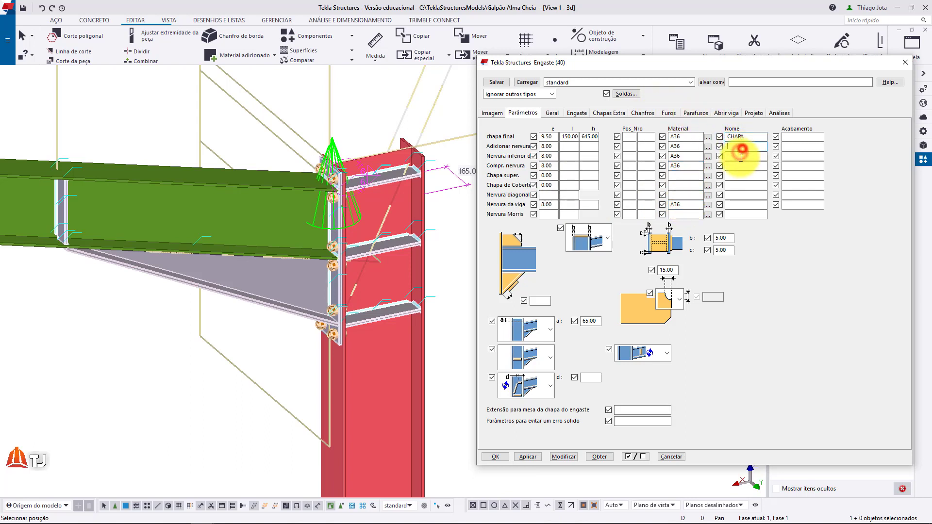
text(CHAPA)
click(739, 158)
key(ctrl+v)
click(738, 167)
key(ctrl+v)
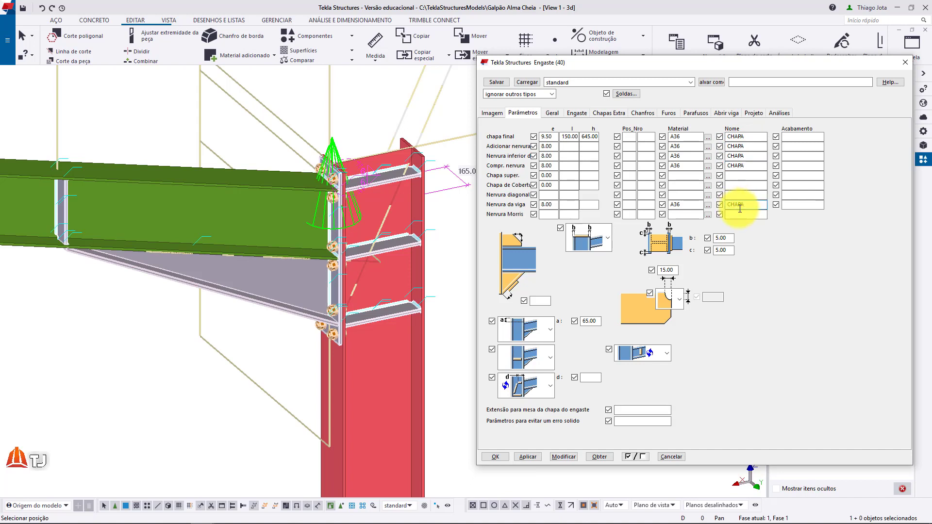
Save the connection settings under the name "TJ - COLUNA C/ TESOURA" and confirm the connection's properties.
click(741, 82)
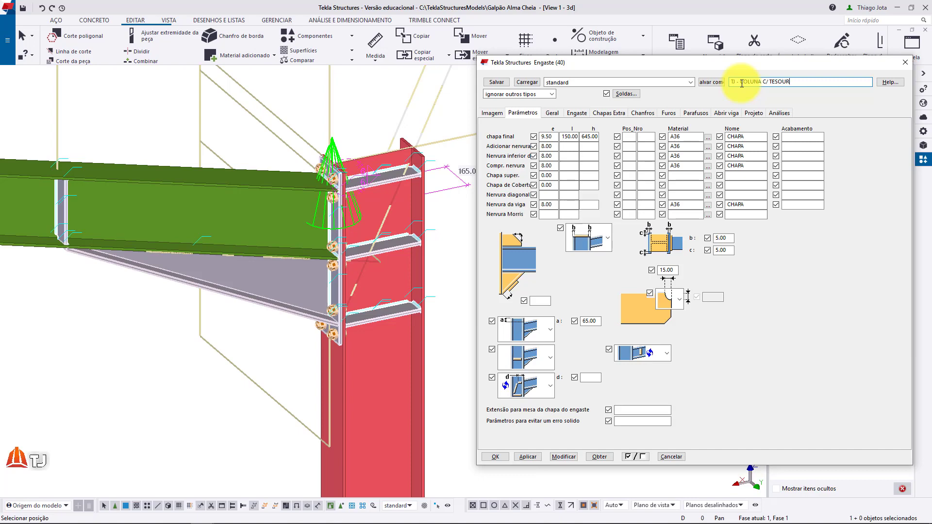
click(493, 83)
click(504, 458)
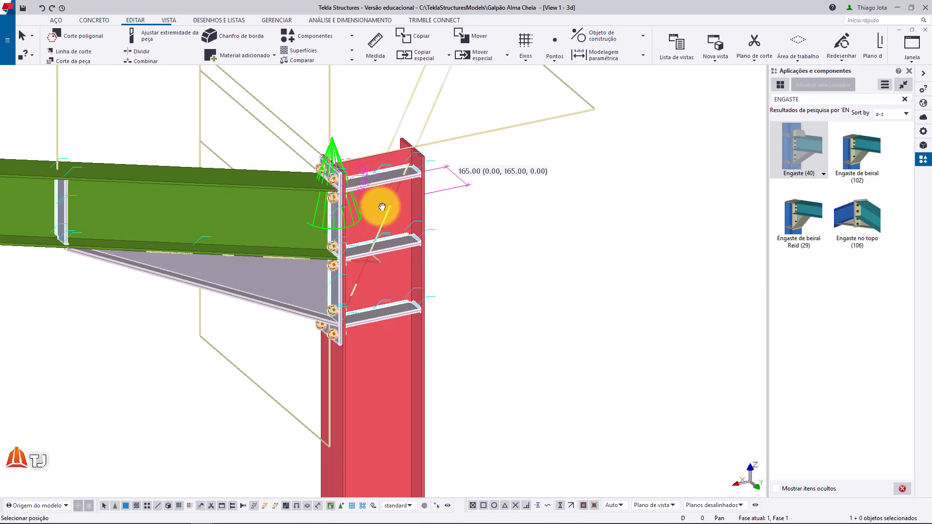
Create an Engaste (40) connection with the column at grid C as main part and its adjoining rafter as secondary.
scroll(480, 197, down, 10)
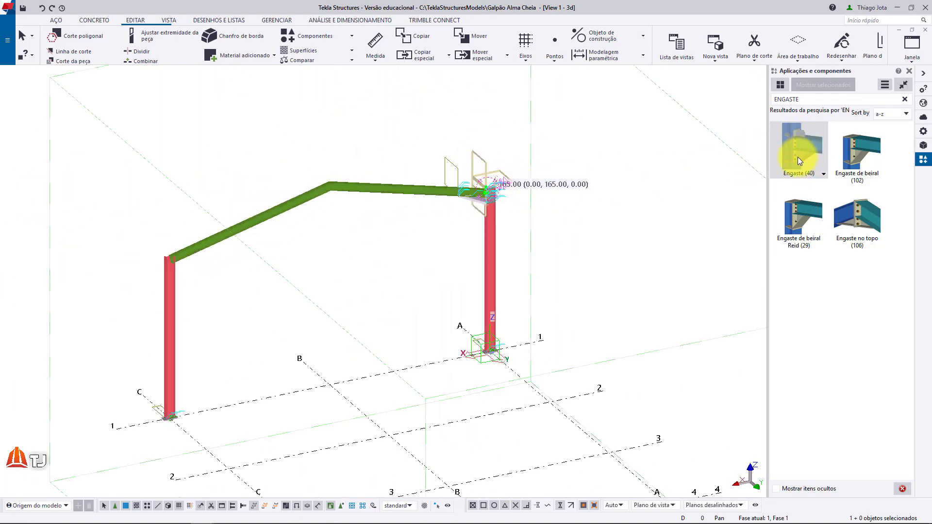
scroll(196, 285, up, 3)
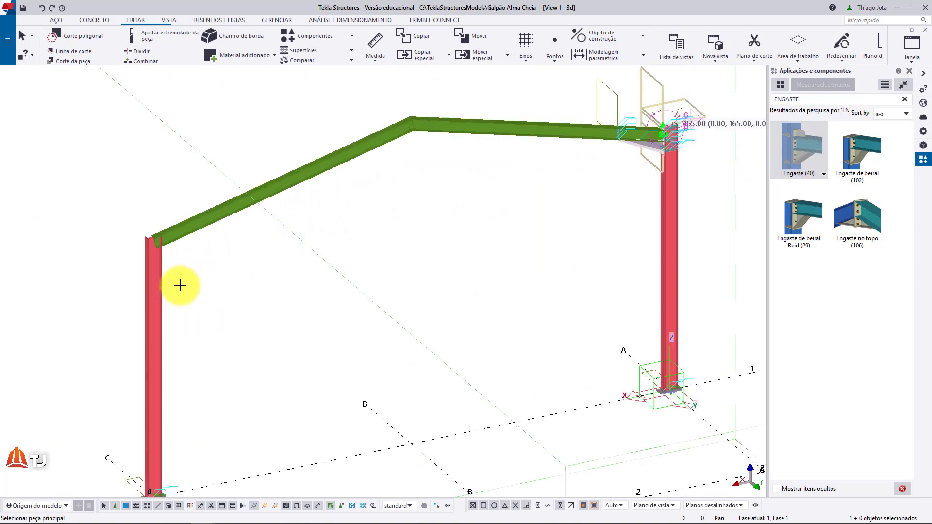
click(155, 275)
click(220, 223)
scroll(325, 252, up, 8)
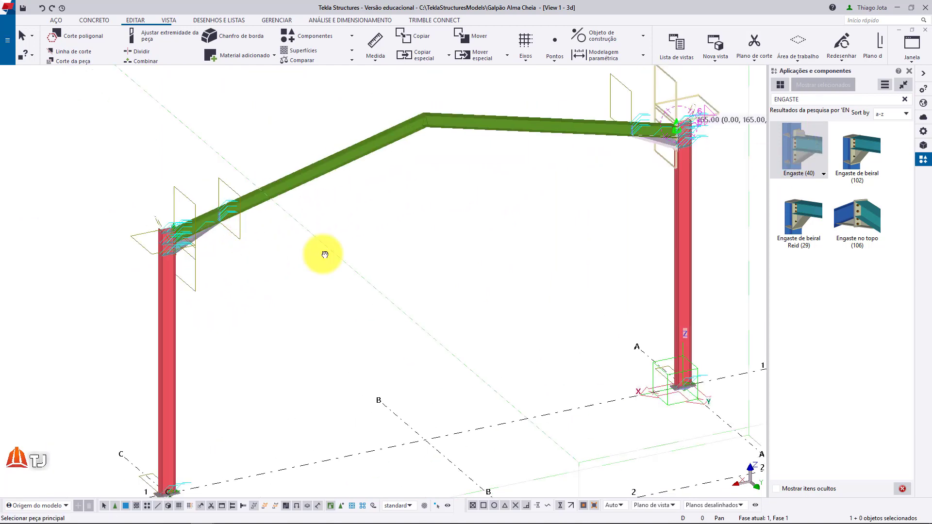
ctrl+middle_drag(312, 190, 348, 181)
Create an Engaste no topo (106) connection joining the two rafters at the ridge of the frame.
scroll(347, 181, down, 5)
middle_drag(486, 170, 268, 212)
scroll(533, 149, up, 3)
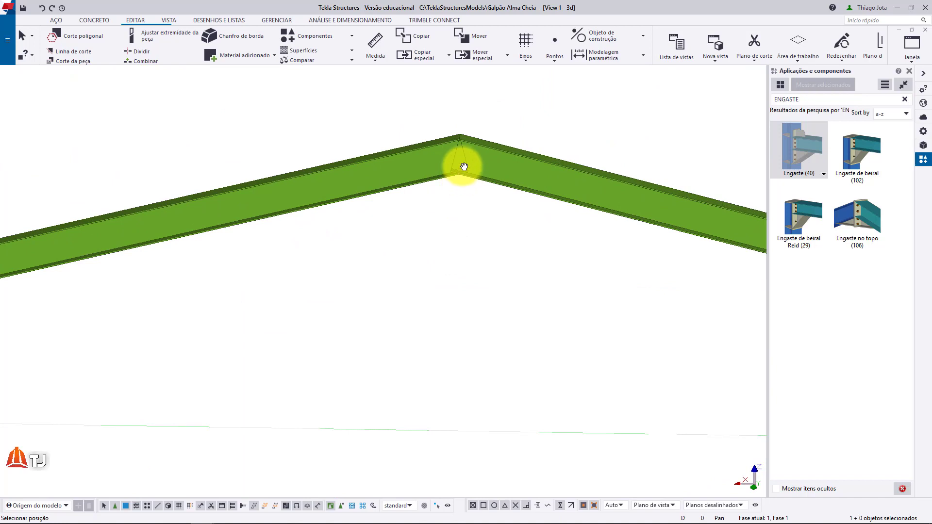
click(862, 220)
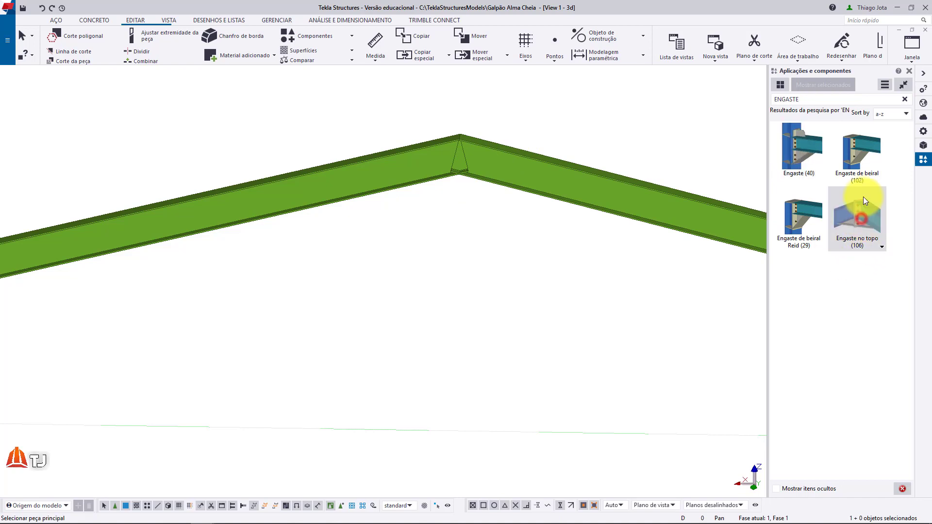
click(420, 175)
click(510, 186)
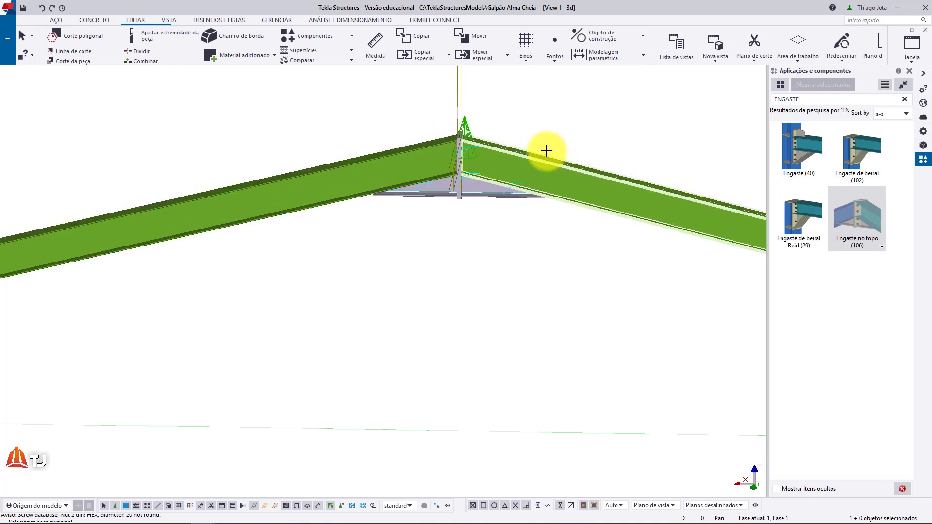
Open the ridge connection's properties and set the end plate's projection to 10 mm at both its upper and lower ends.
scroll(501, 140, down, 2)
scroll(485, 149, up, 2)
key(v)
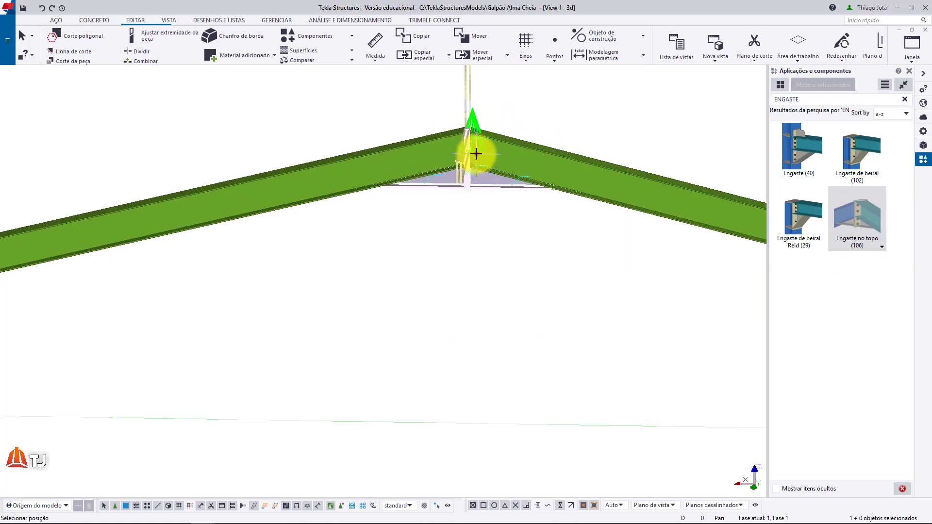
click(476, 155)
ctrl+middle_drag(513, 164, 456, 148)
scroll(485, 188, up, 4)
double_click(475, 173)
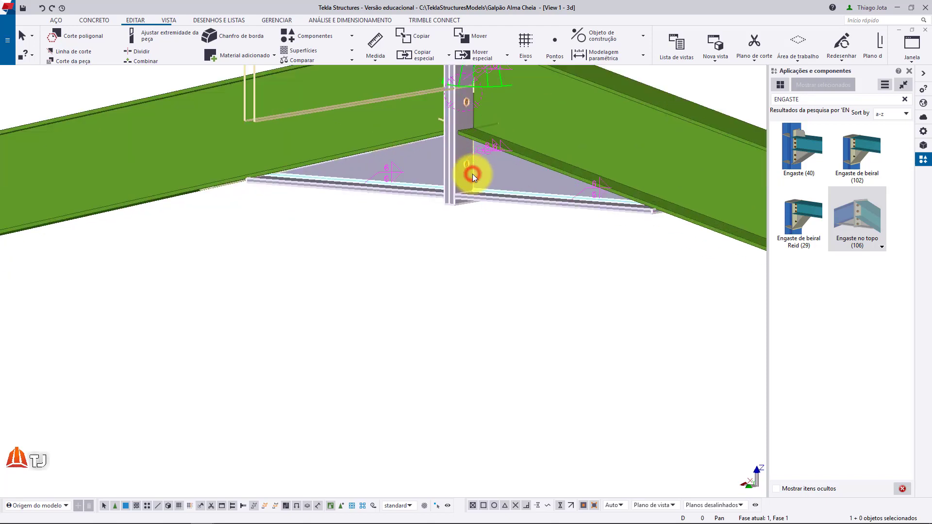
drag(291, 158, 758, 124)
middle_drag(428, 266, 300, 418)
scroll(359, 252, up, 1)
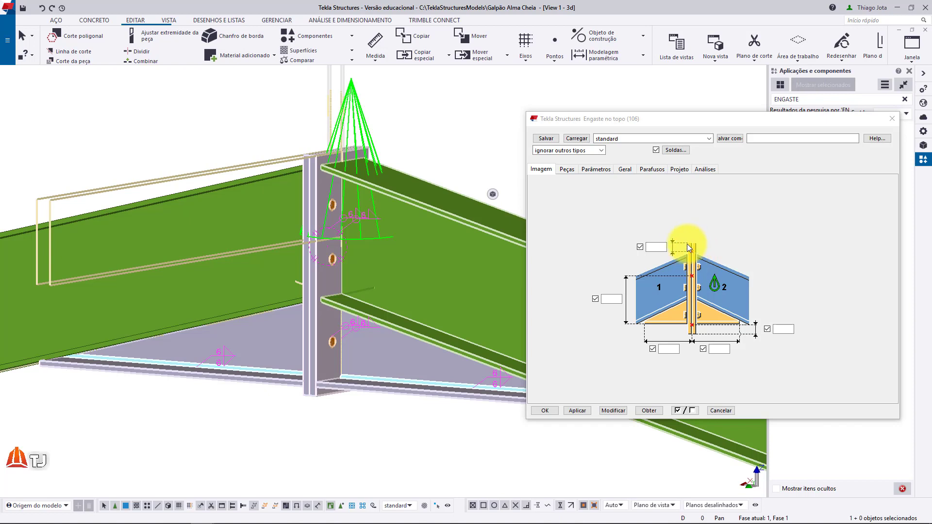
click(665, 247)
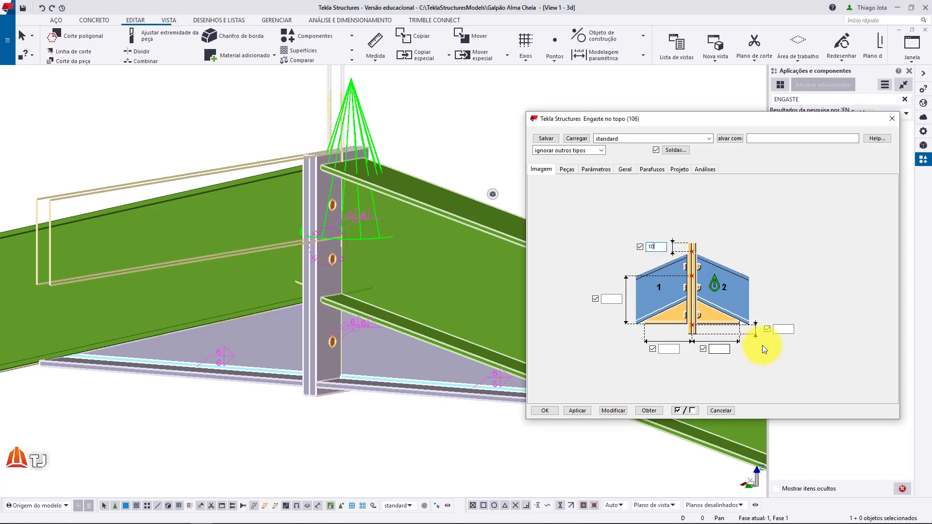
click(783, 329)
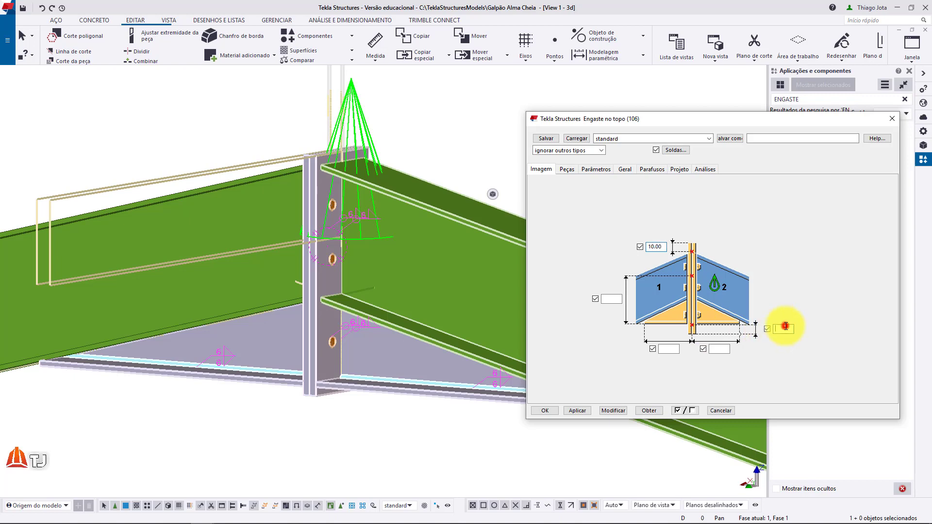
text(10)
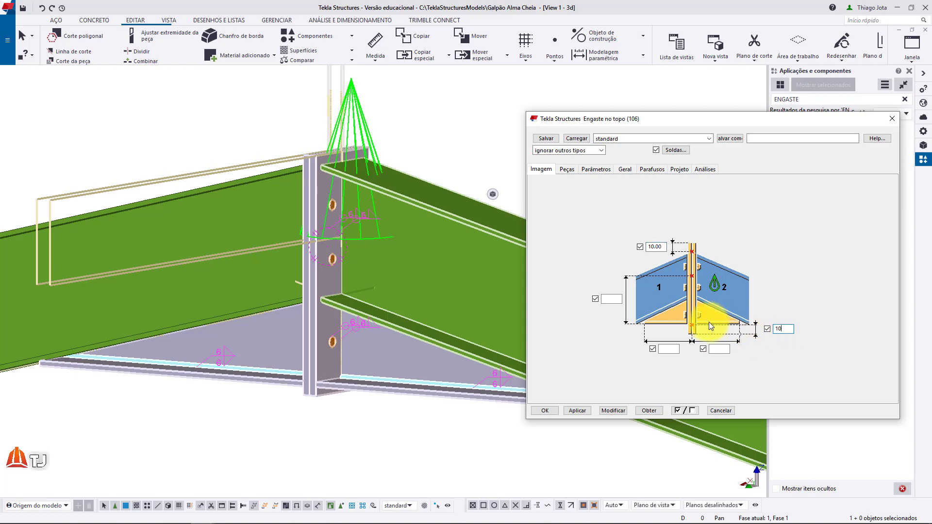
Set the haunch length to 600 mm on both sides of the end plate and apply the dimensions to the ridge connection.
middle_drag(255, 343, 172, 275)
scroll(180, 272, down, 5)
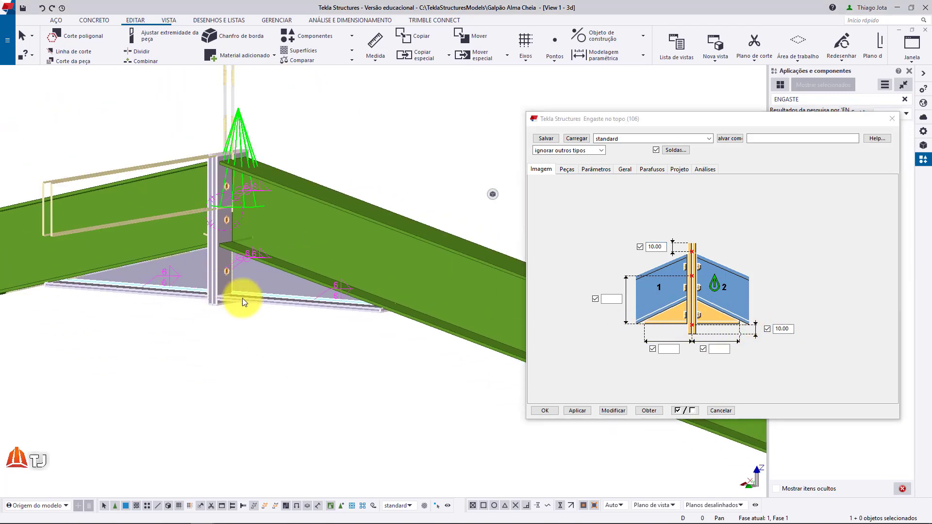
click(670, 349)
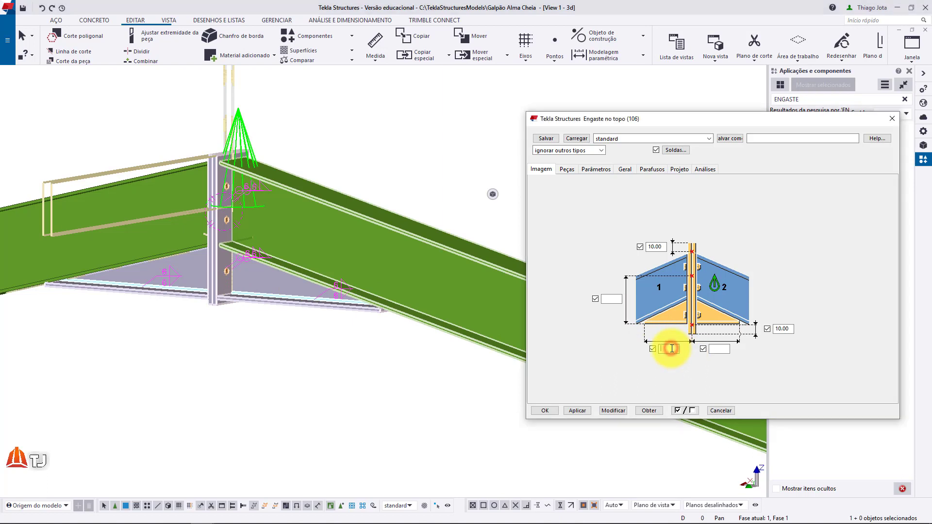
text(600)
click(713, 349)
text(600)
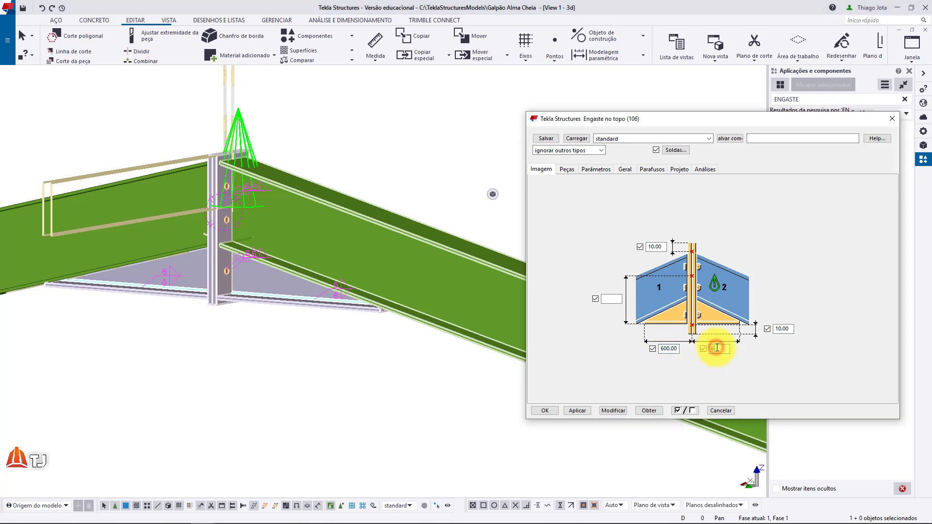
click(612, 407)
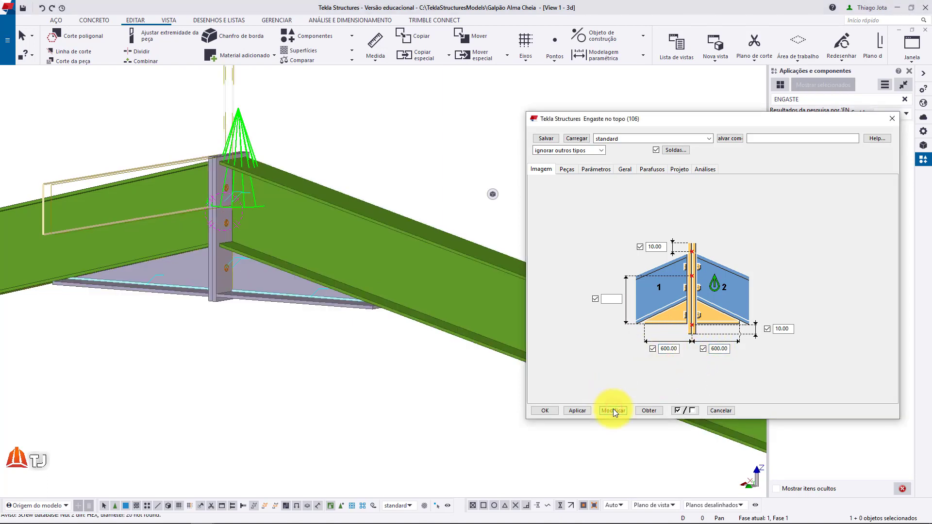
Give the ridge connection's end plate (chapa final) a thickness of 8 mm, material A36 and the name CHAPA.
middle_drag(314, 291, 349, 270)
click(567, 170)
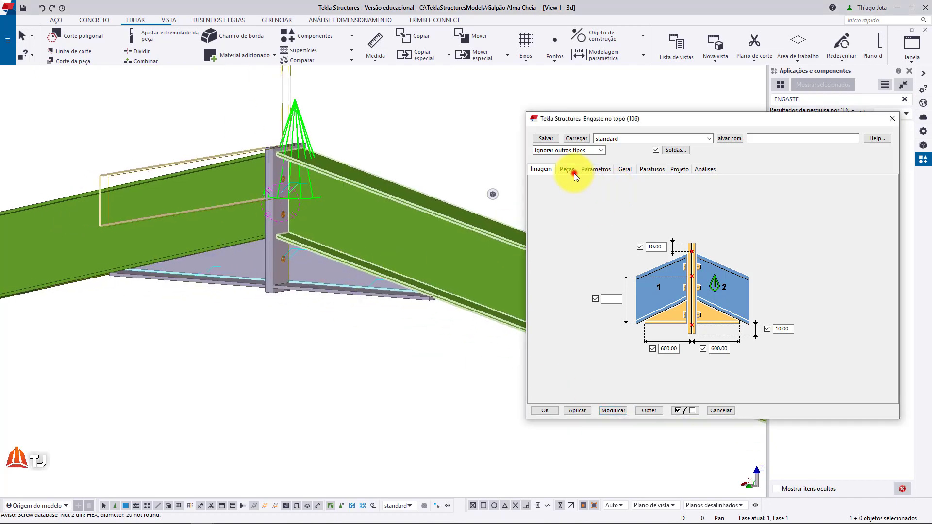
middle_drag(327, 206, 335, 226)
scroll(263, 185, up, 2)
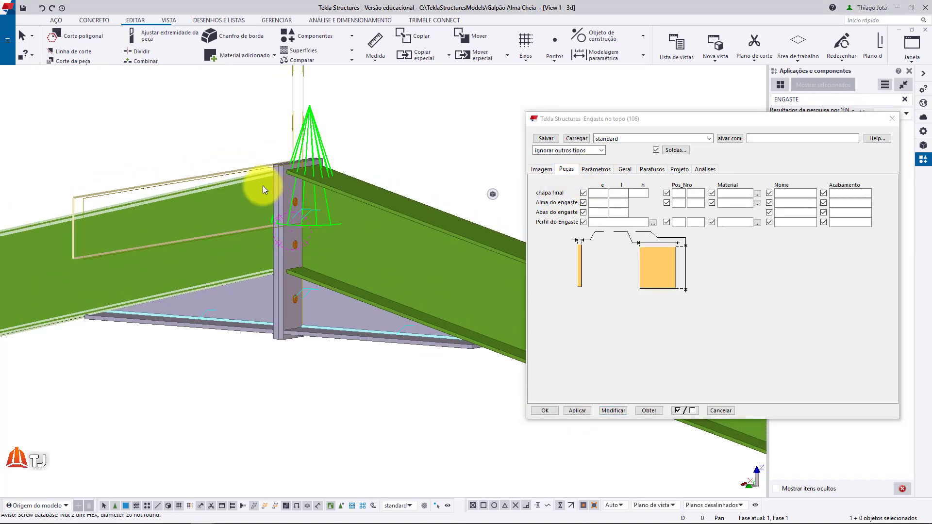
click(596, 193)
text(8)
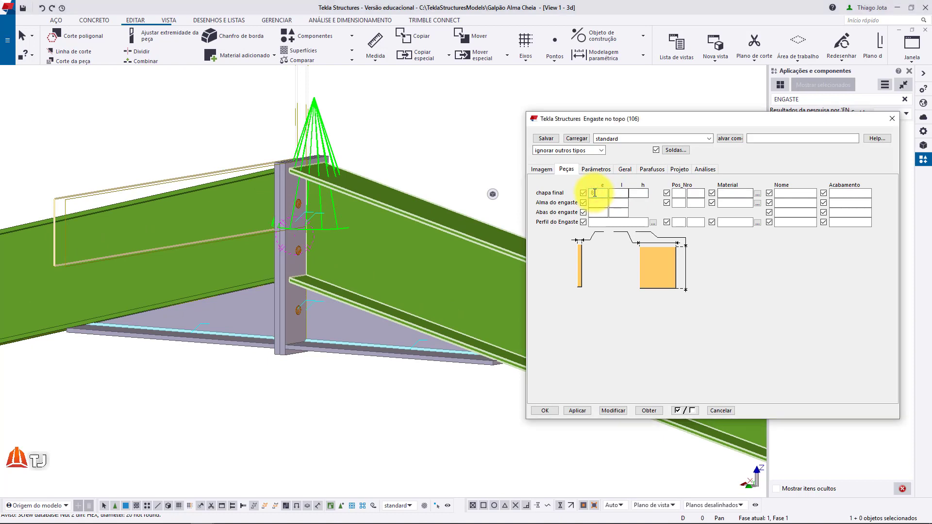
click(739, 193)
text(A36)
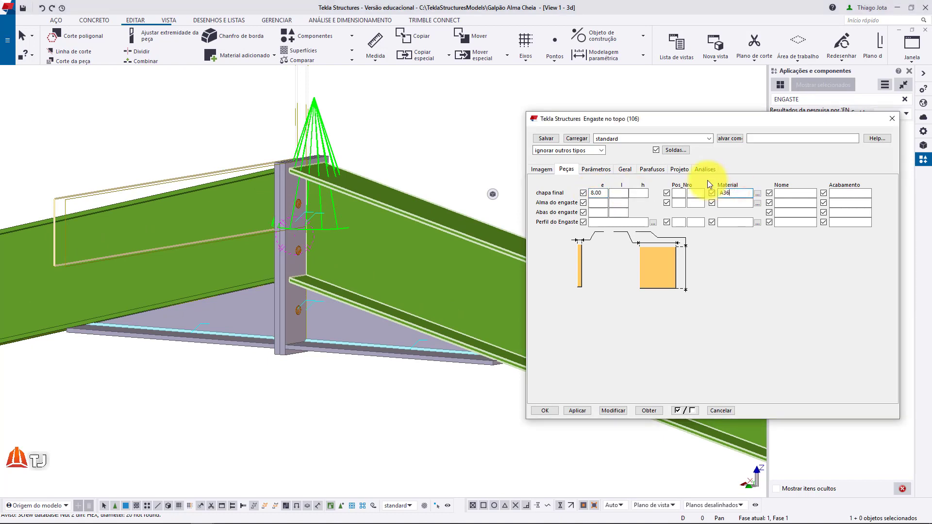
click(802, 194)
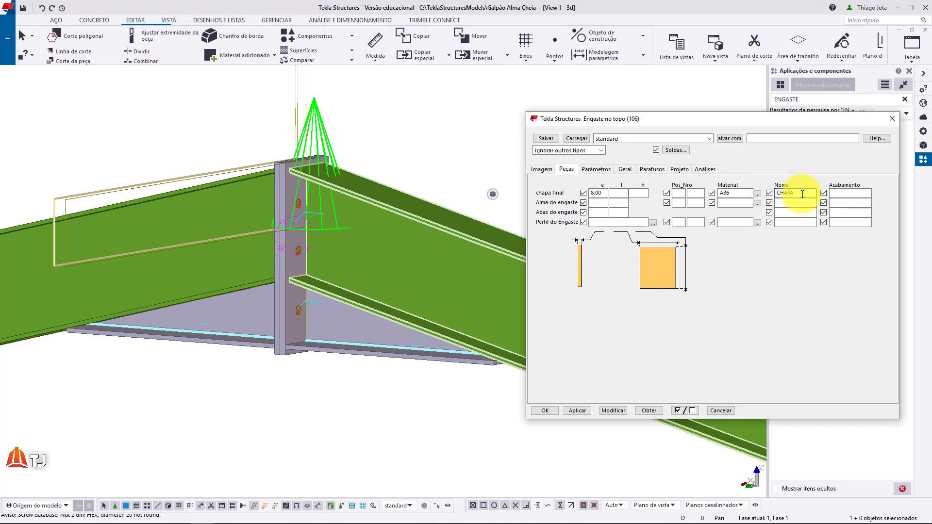
text(CHAPA)
key(Tab)
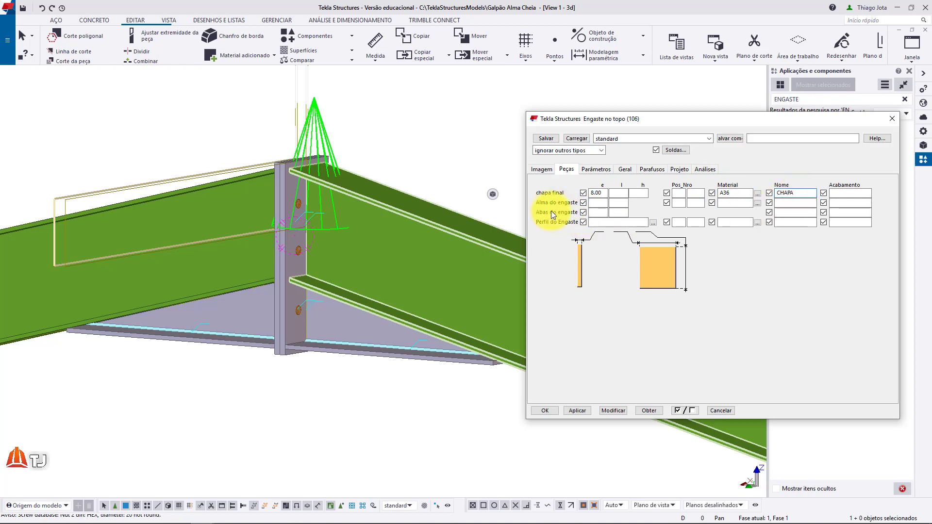
Copy the rafter's profile W250X32.7 into the ridge connection's haunch profile (Perfil do Engaste).
scroll(213, 323, up, 2)
middle_drag(213, 323, 290, 285)
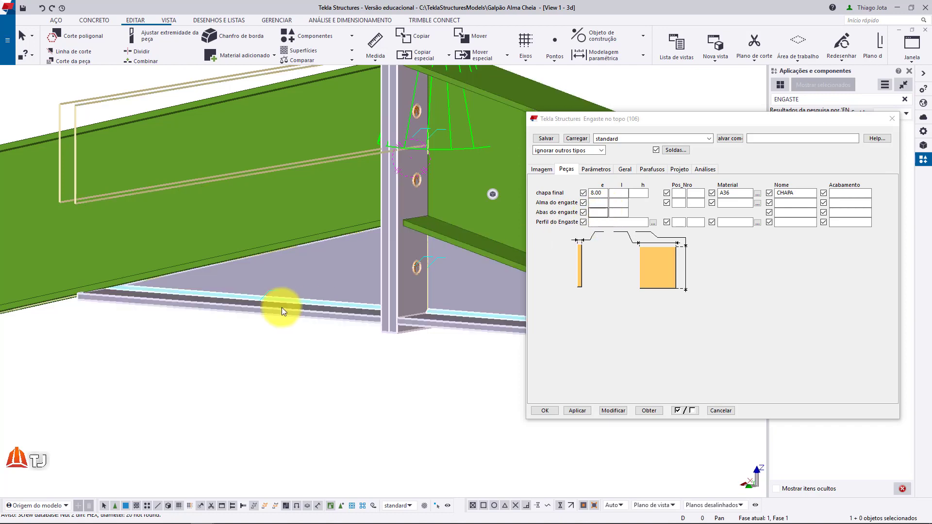
scroll(297, 293, down, 3)
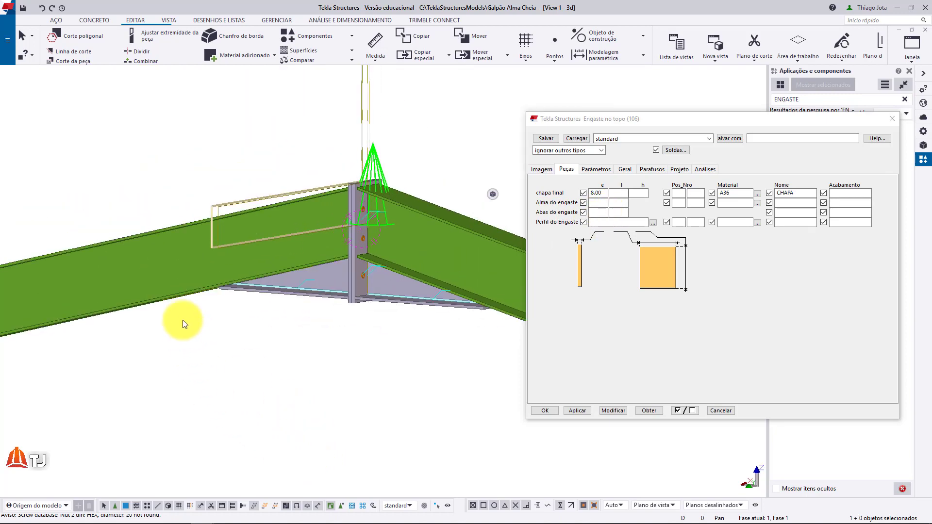
click(154, 243)
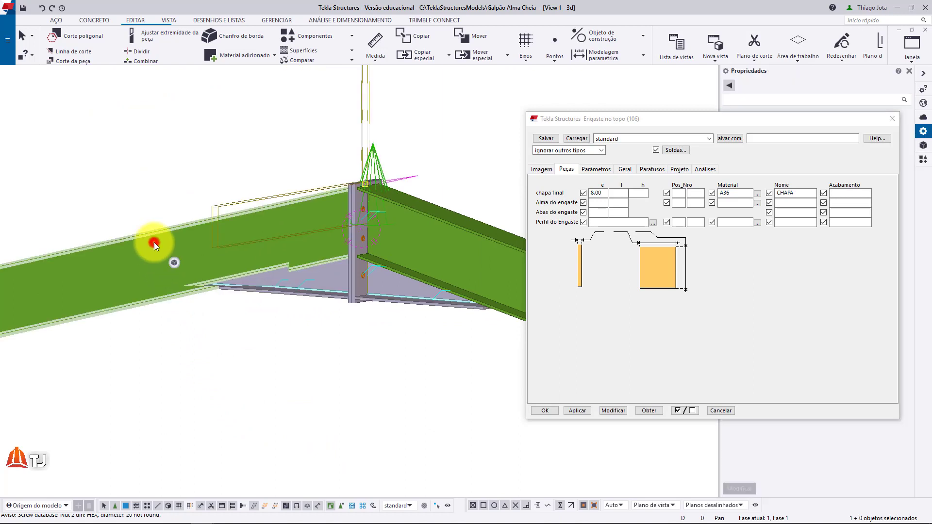
drag(847, 123, 862, 178)
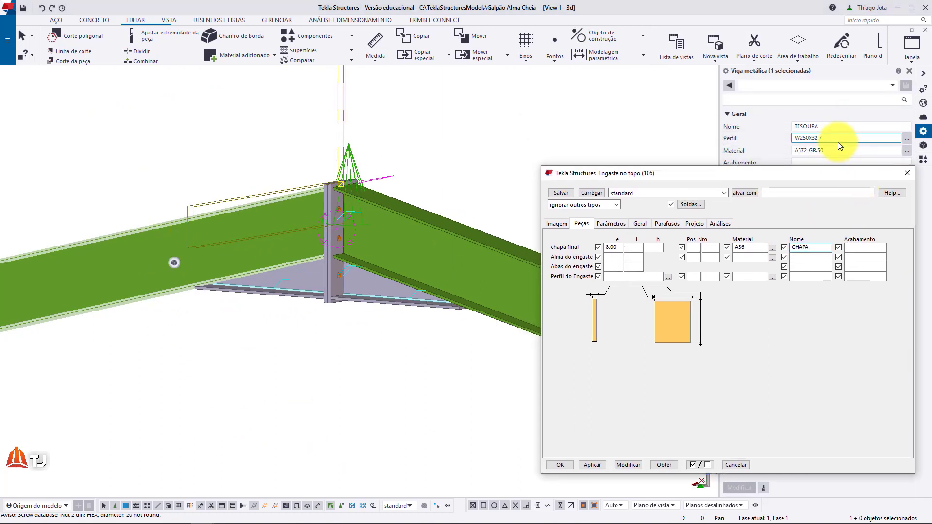
drag(838, 142, 799, 138)
key(ctrl+c)
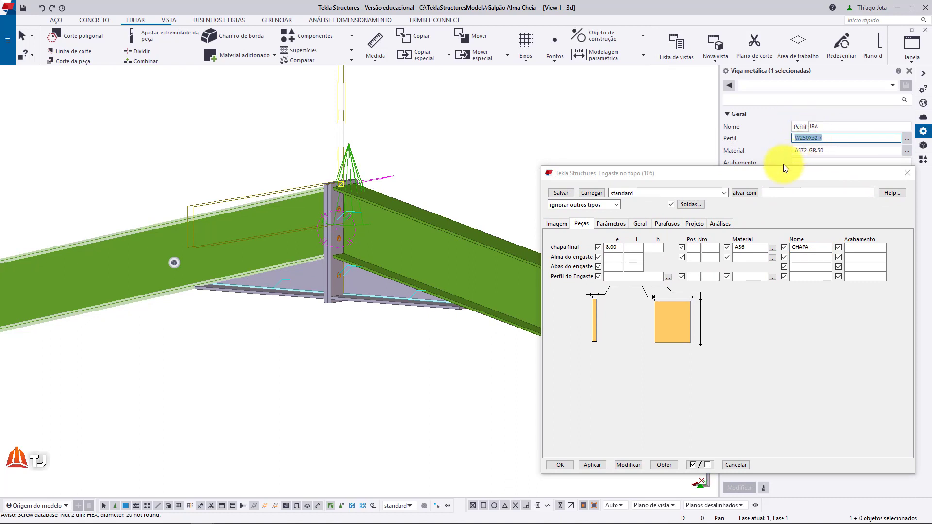
click(620, 277)
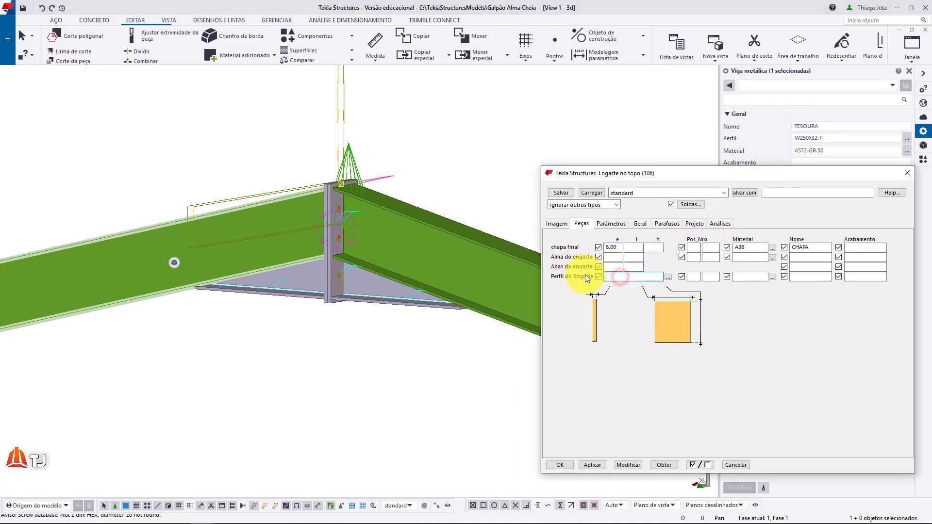
key(ctrl+v)
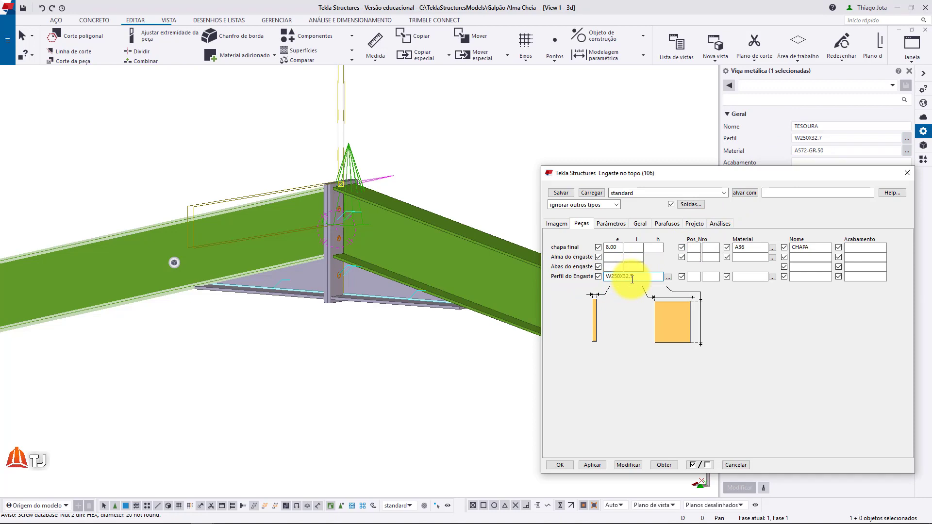
Reselect the ridge connection and set the haunch profile's material to A572-GR.50 from the steel materials catalog.
click(345, 349)
scroll(344, 340, up, 2)
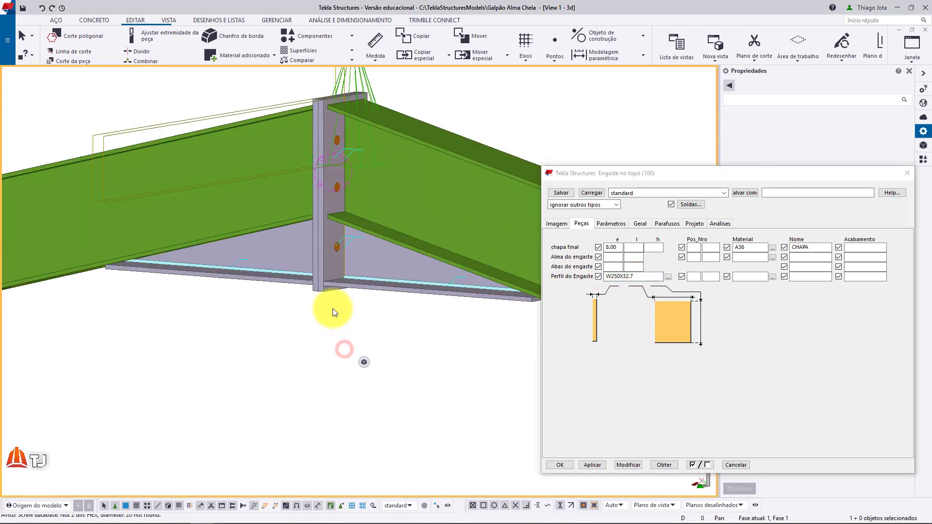
click(324, 277)
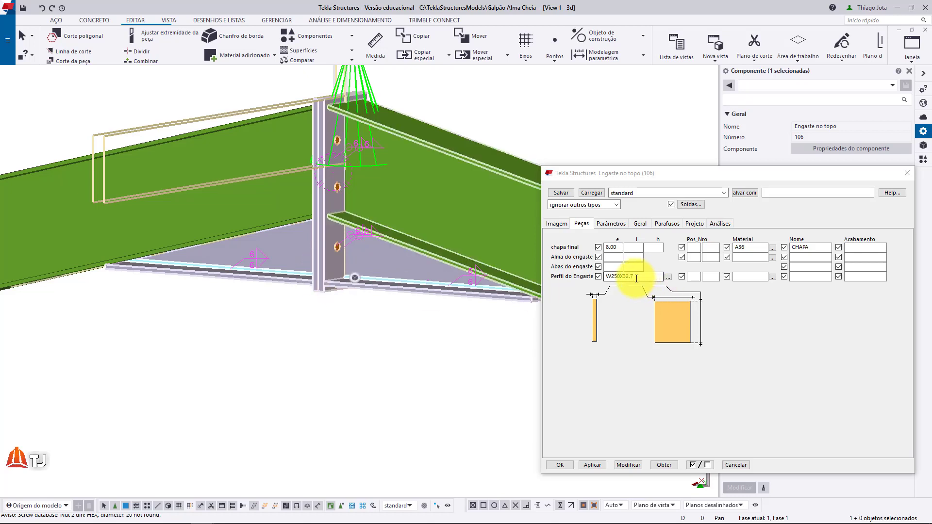
click(617, 279)
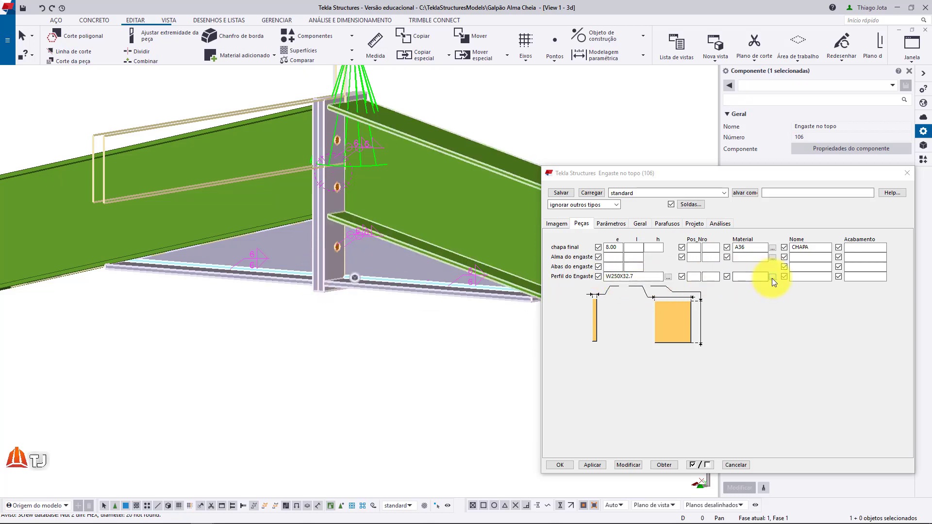
click(773, 277)
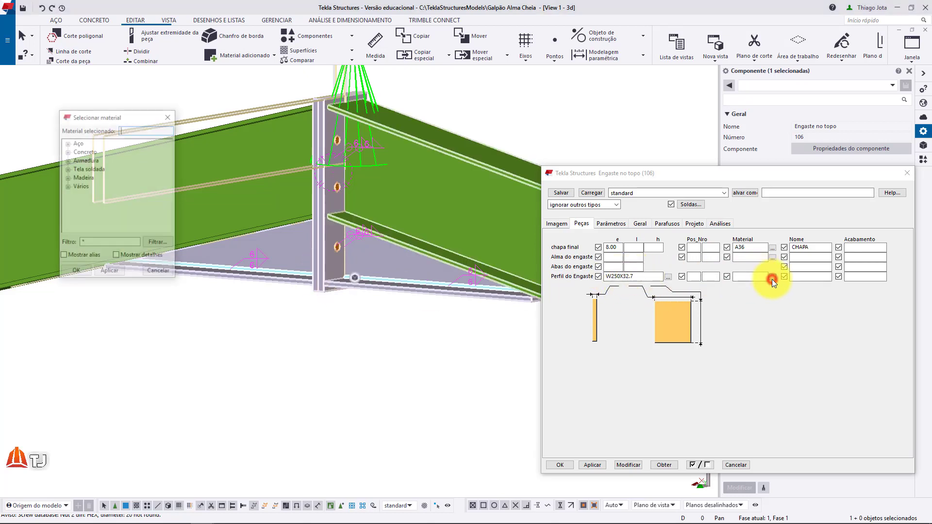
click(67, 143)
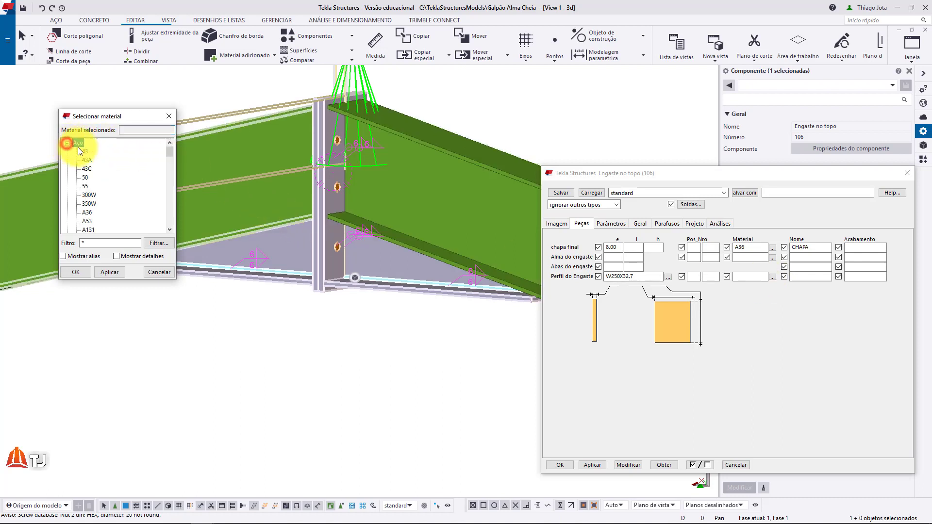
click(169, 230)
drag(169, 230, 170, 231)
click(169, 230)
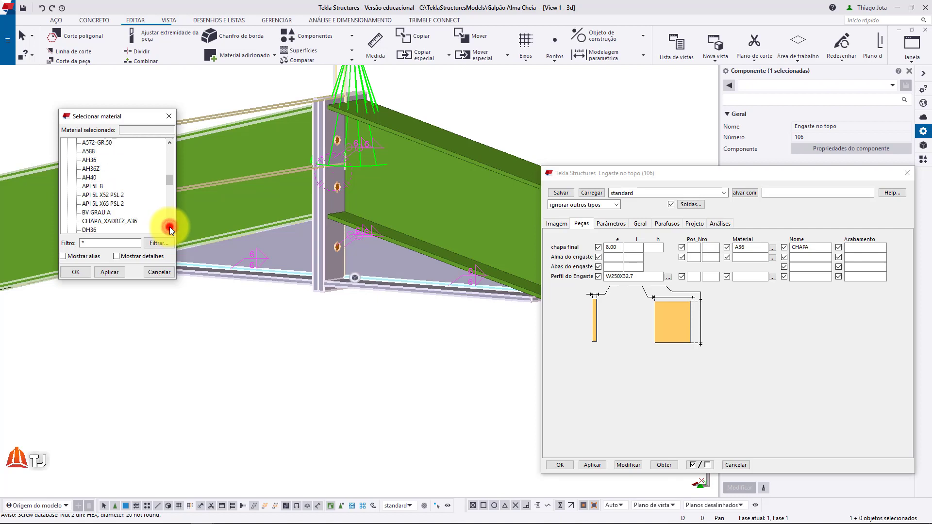
click(105, 143)
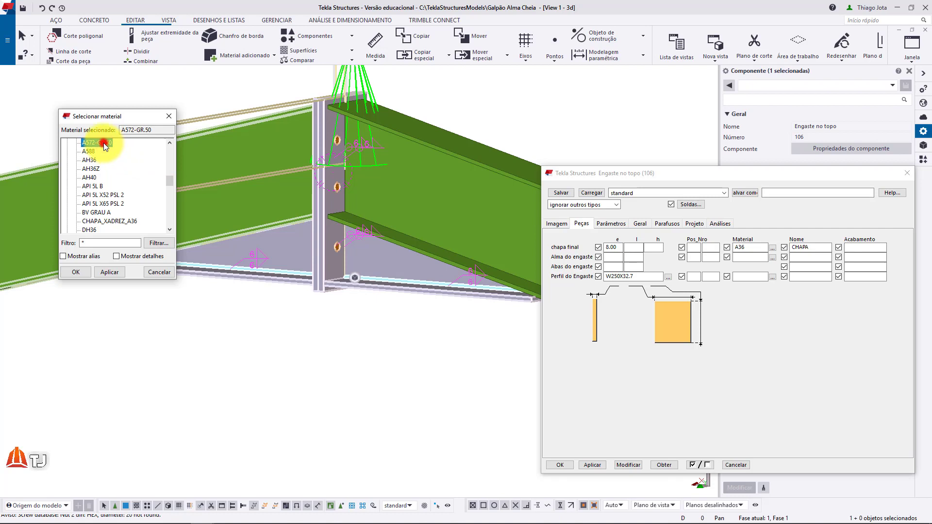
double_click(103, 143)
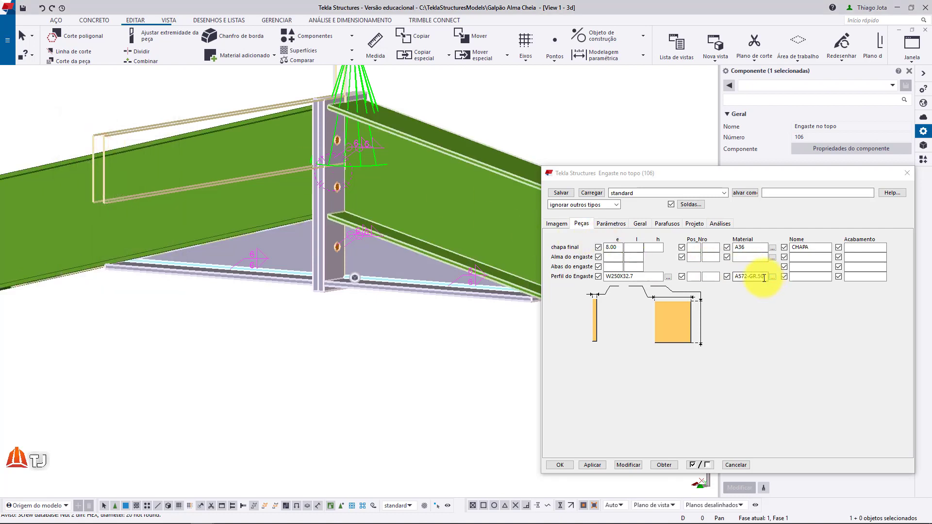
Name the haunch profile VIGA and set the ridge connection's bolts to 19.05 mm diameter, type A325N and tolerance 1.95 mm.
click(810, 277)
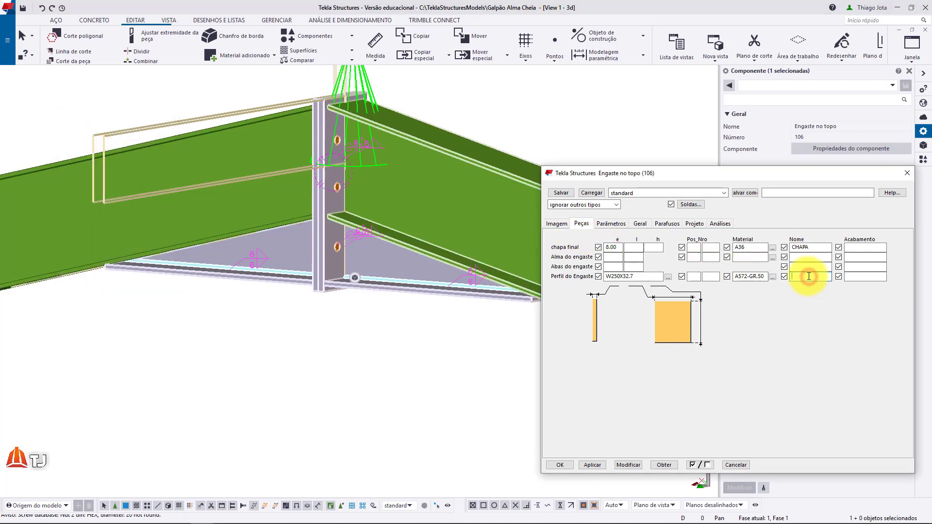
text(VIGA)
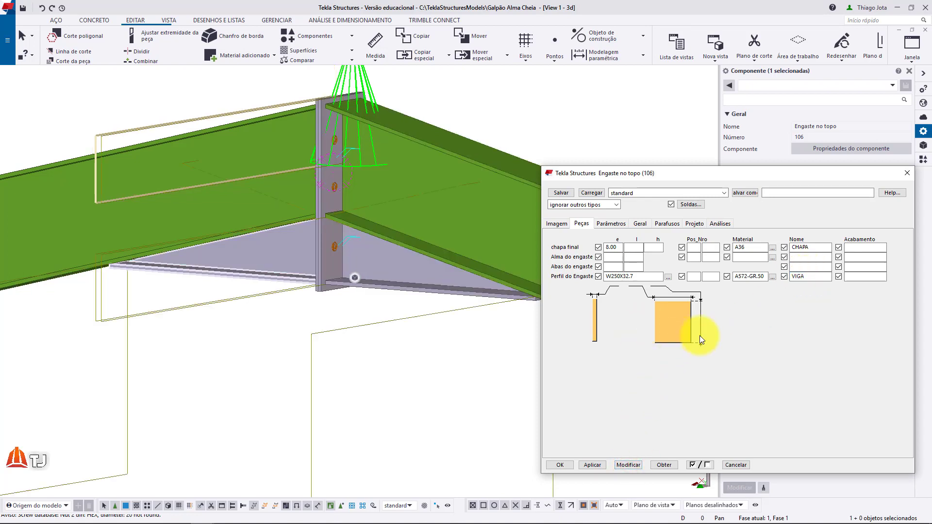
click(671, 225)
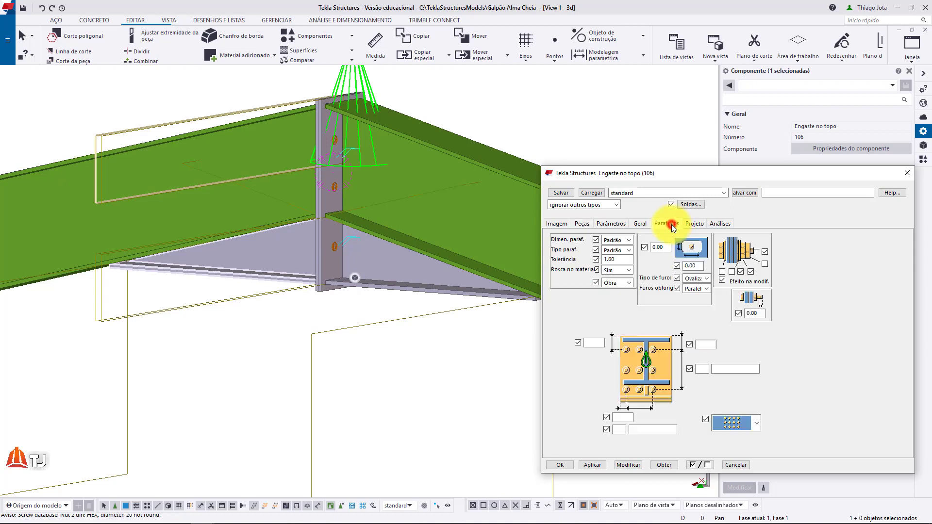
click(613, 241)
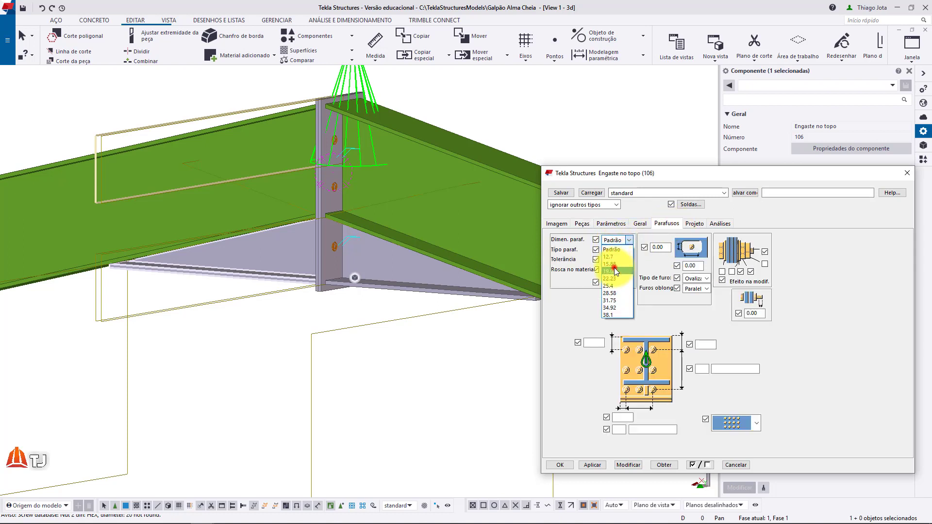
click(615, 268)
click(616, 252)
click(619, 273)
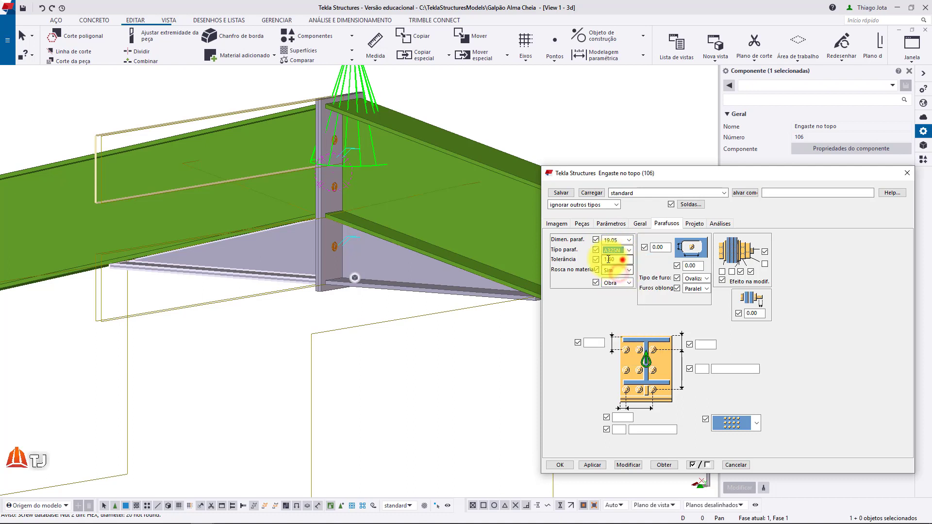
drag(623, 261, 571, 259)
text(1.)
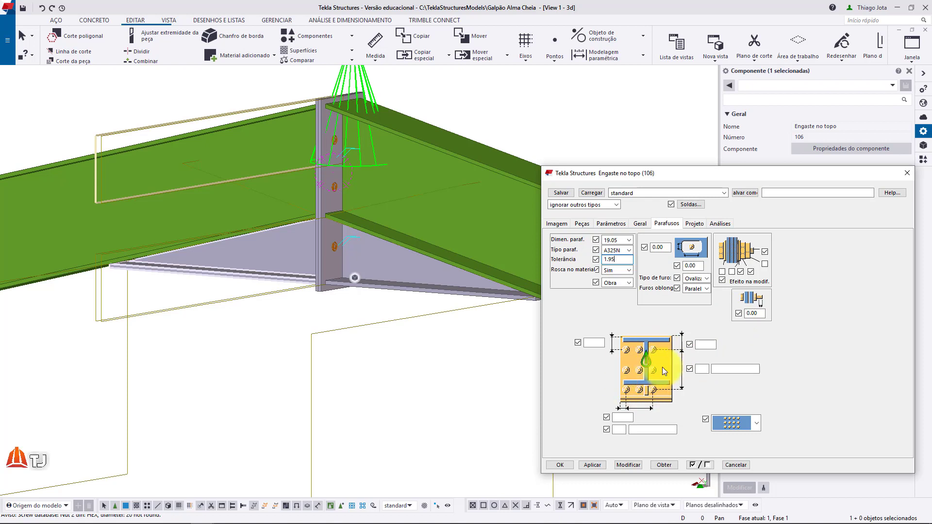
Set the vertical edge distance of the ridge plate's first bolt row to 80 mm and apply it to the connection.
click(704, 345)
text(8)
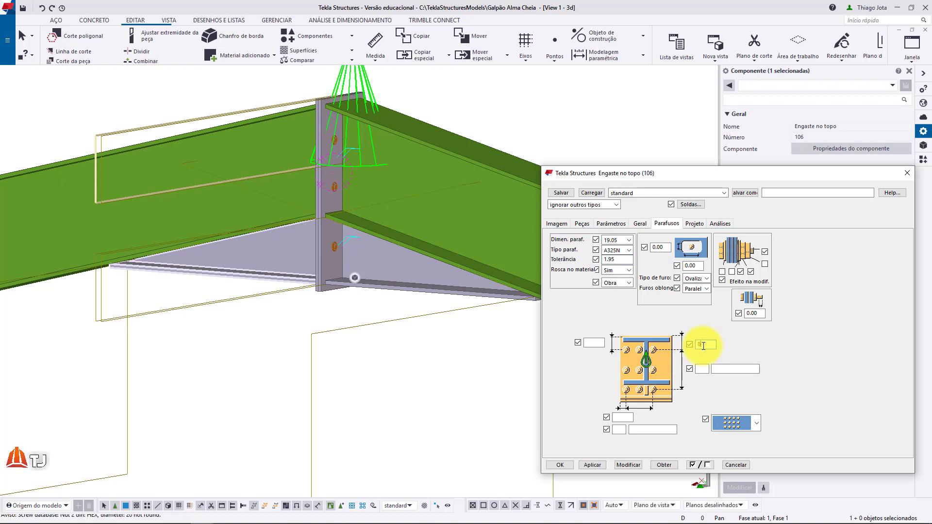
text(0)
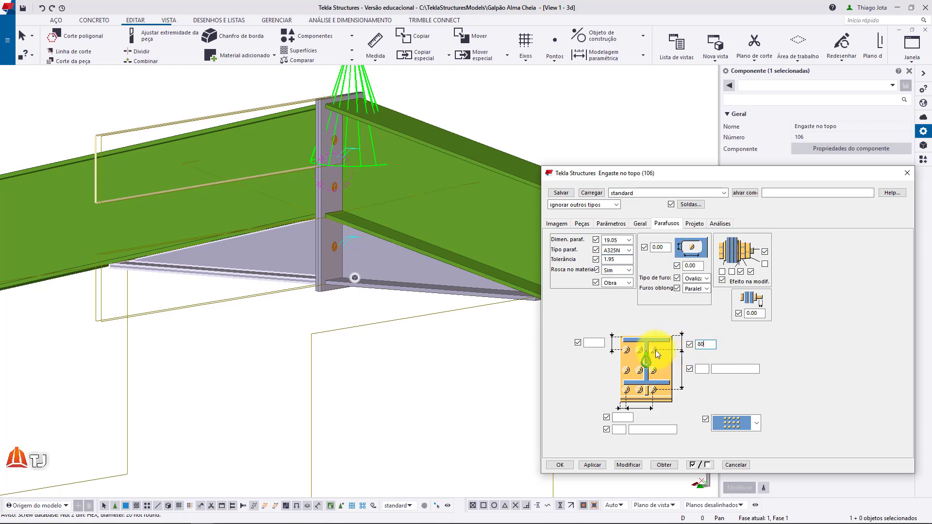
click(625, 464)
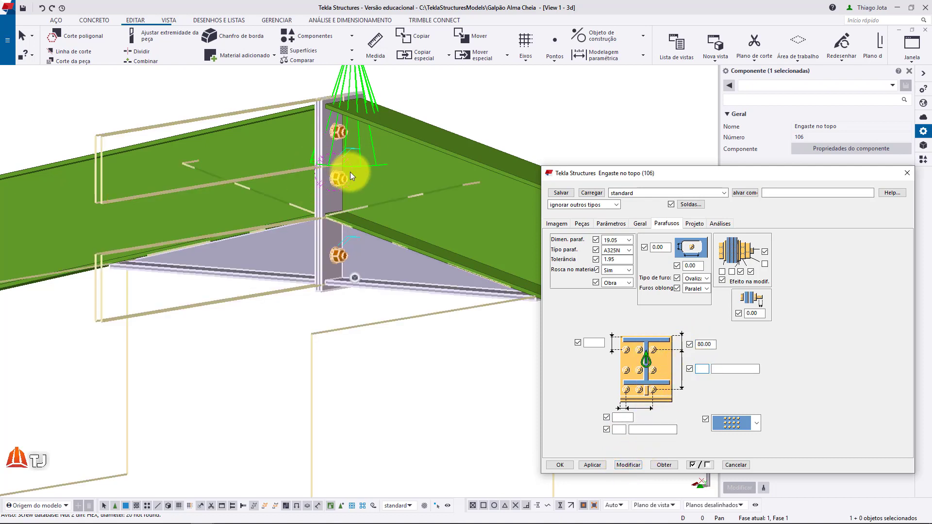
Define 3 vertical bolt rows spaced 130 and 150 mm and apply them to the ridge connection.
click(700, 370)
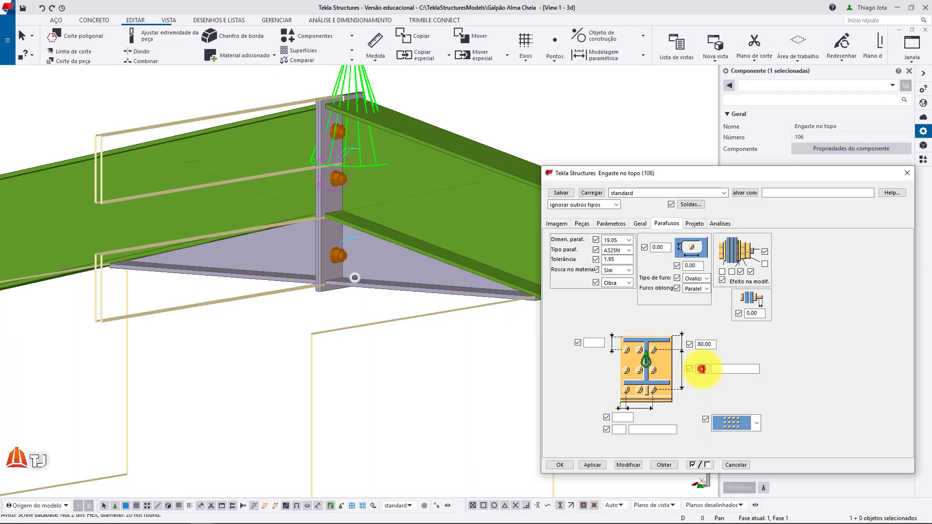
text(3)
click(723, 370)
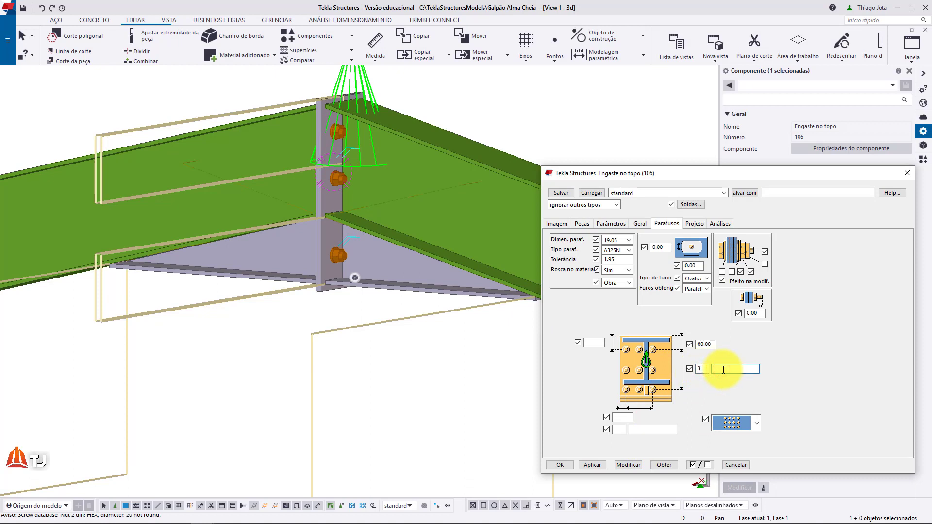
text(130 150)
click(634, 465)
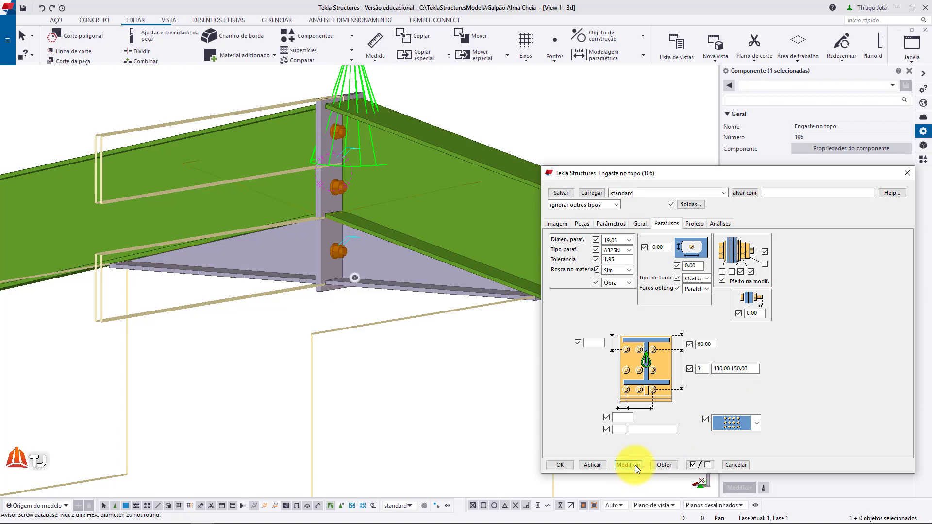
Define 2 bolt columns spaced 80 mm horizontally and apply them to the ridge connection.
scroll(395, 188, up, 5)
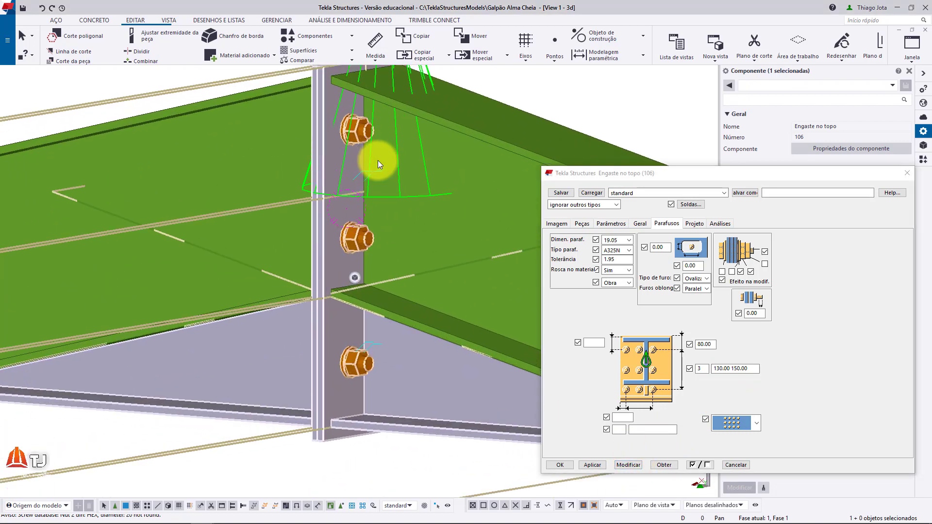
scroll(356, 147, down, 2)
ctrl+middle_drag(385, 133, 470, 118)
scroll(369, 147, down, 2)
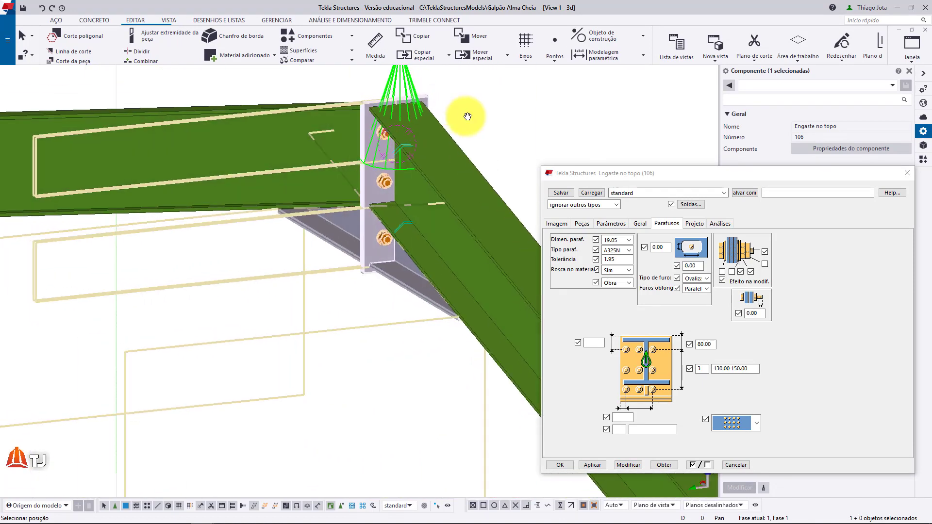
click(620, 429)
text(2)
click(644, 430)
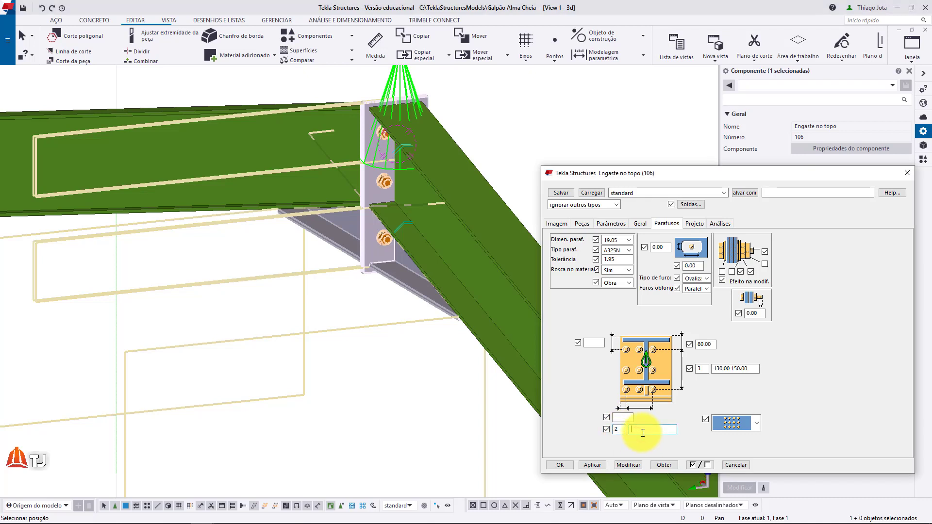
text(80)
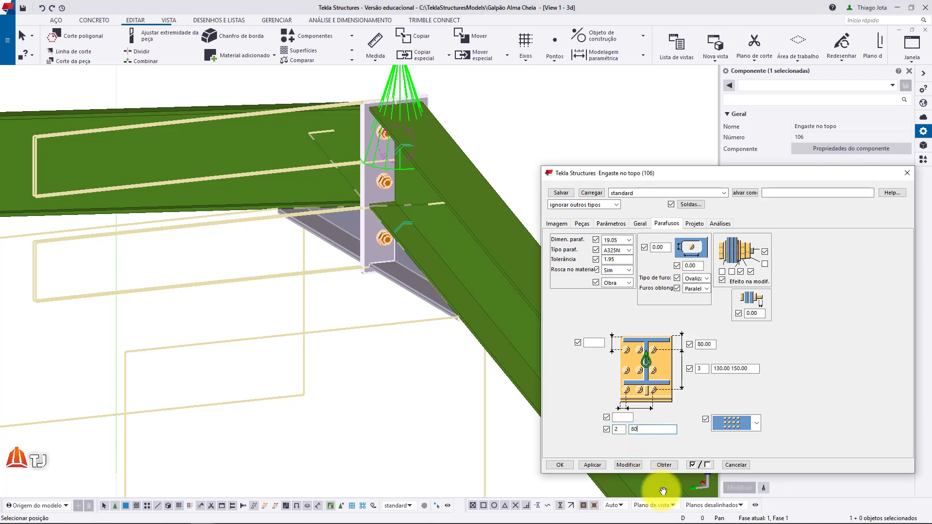
click(628, 465)
Measure the width of the rafter's top flange at the ridge end plate.
scroll(387, 192, up, 8)
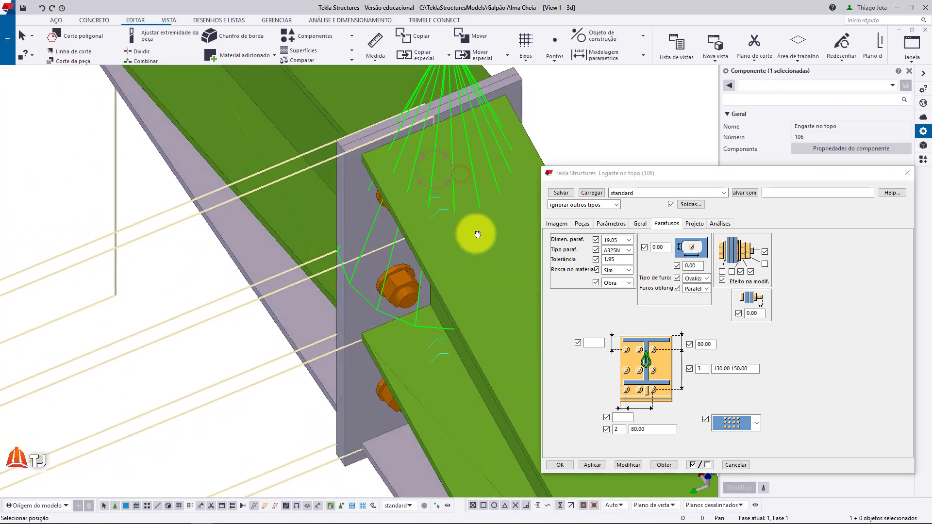
ctrl+middle_drag(478, 235, 442, 209)
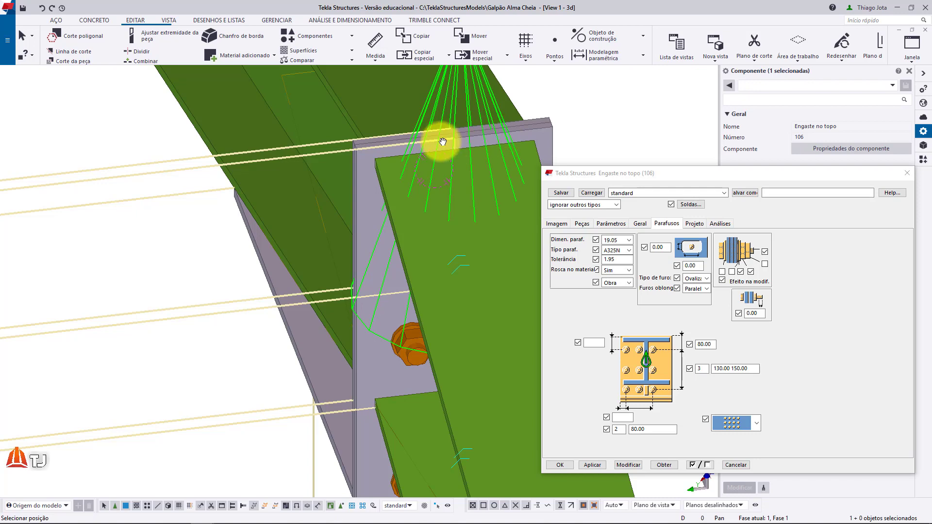
middle_drag(476, 145, 443, 141)
scroll(359, 175, up, 5)
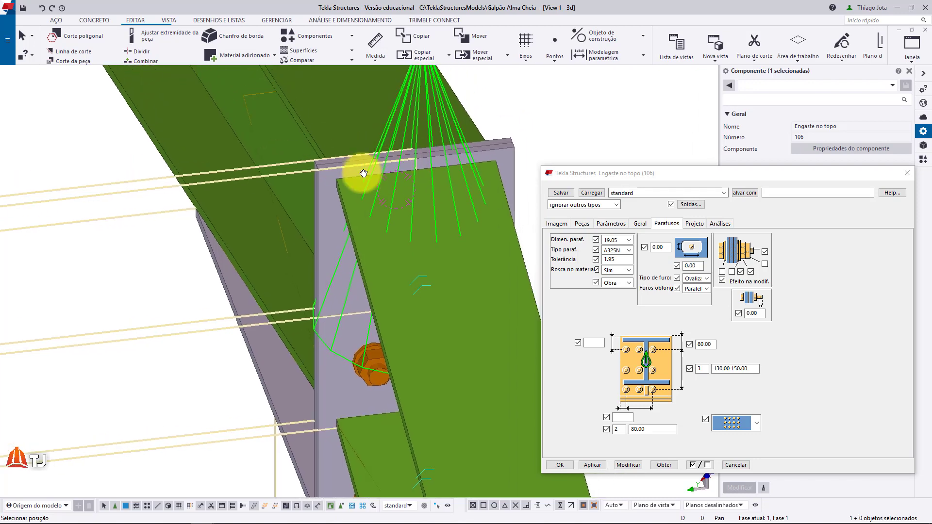
key(f)
click(333, 184)
scroll(333, 183, down, 3)
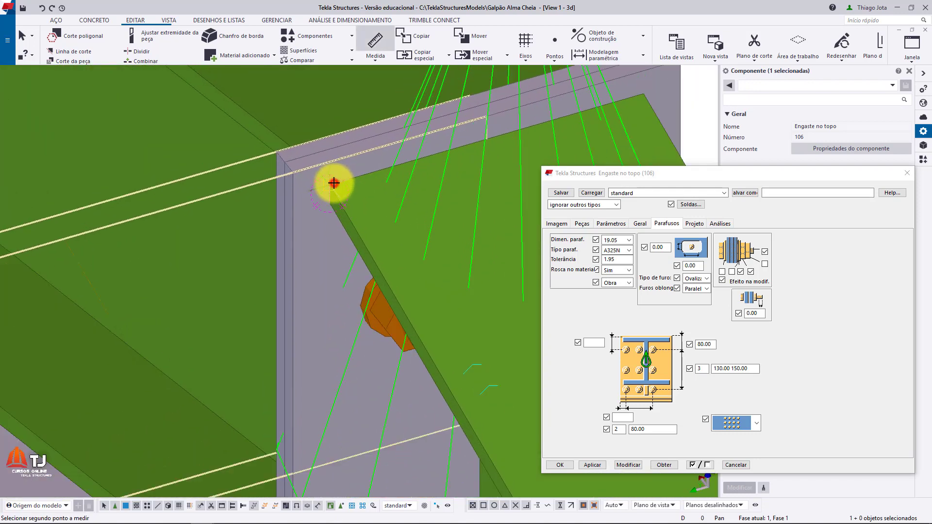
scroll(549, 119, up, 2)
click(546, 123)
scroll(410, 146, down, 1)
scroll(410, 146, down, 1)
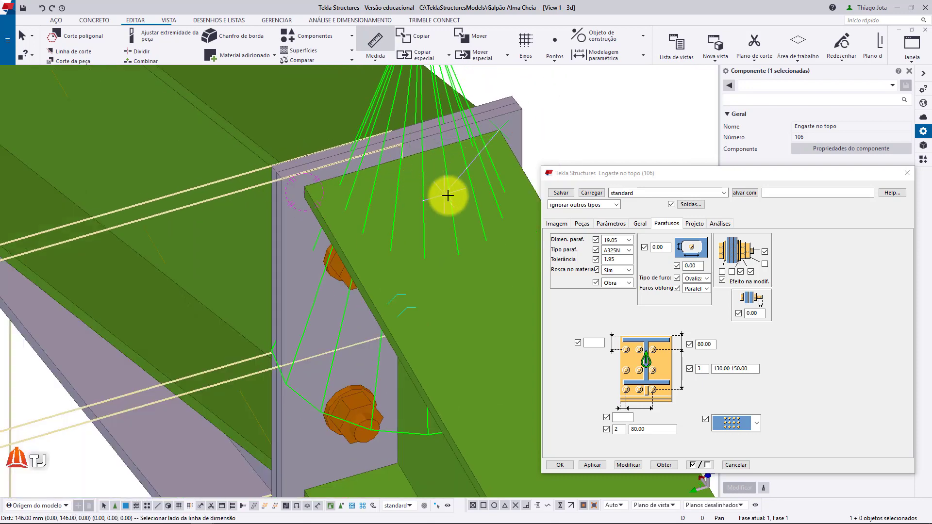
click(437, 201)
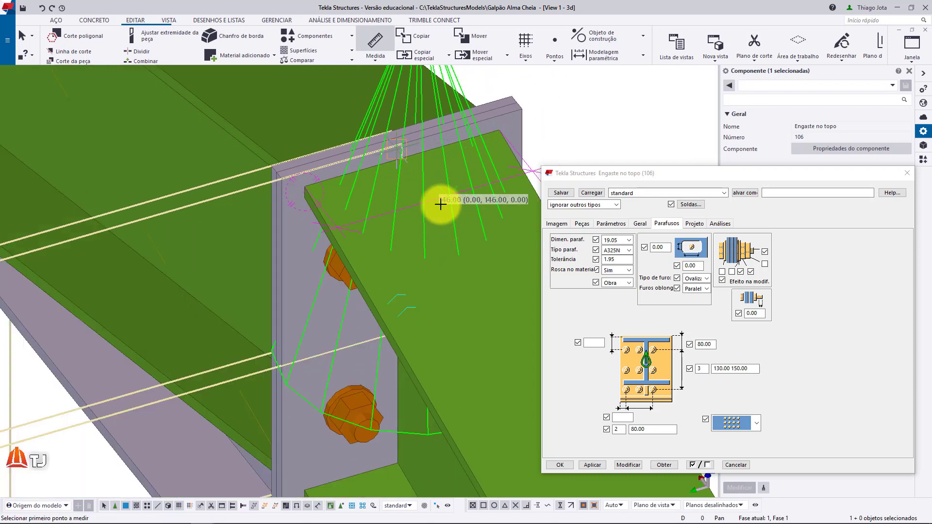
scroll(385, 185, down, 2)
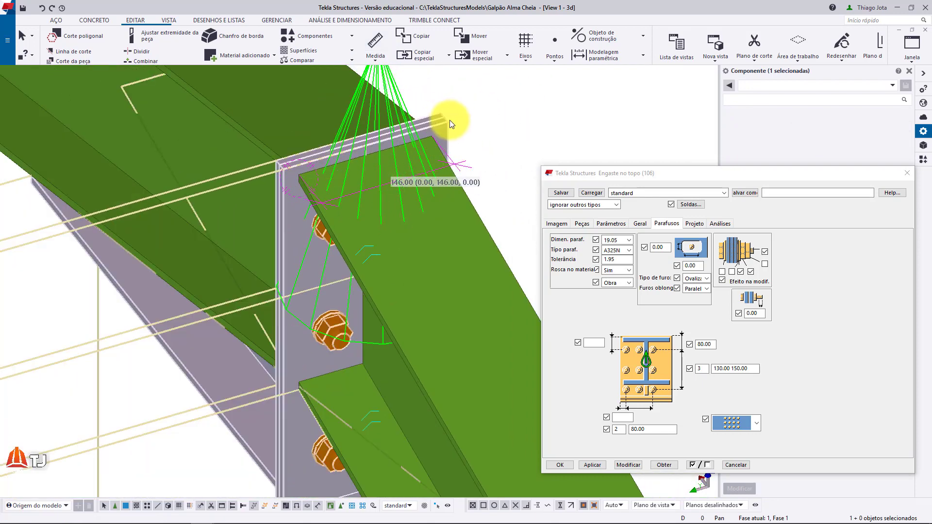
Set the width of the ridge connection's end plate (chapa final) to 150 mm and apply it.
click(583, 223)
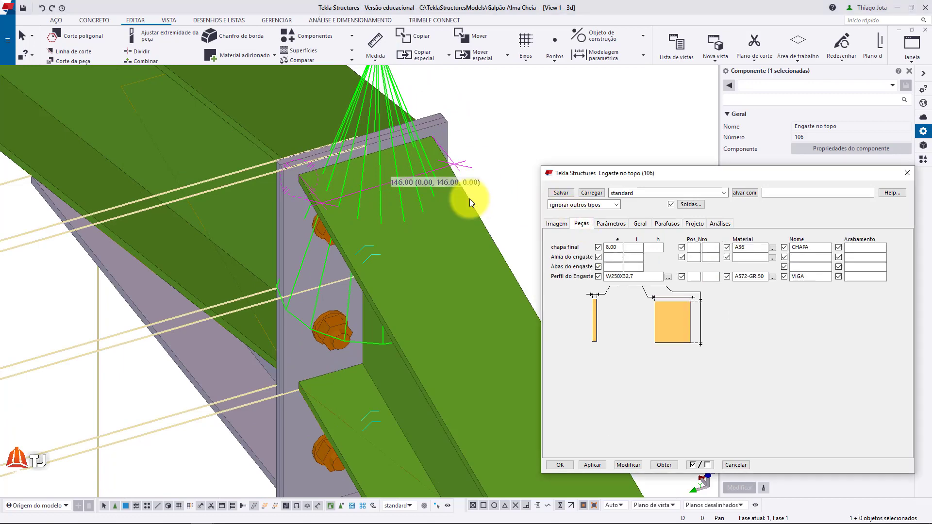
click(383, 100)
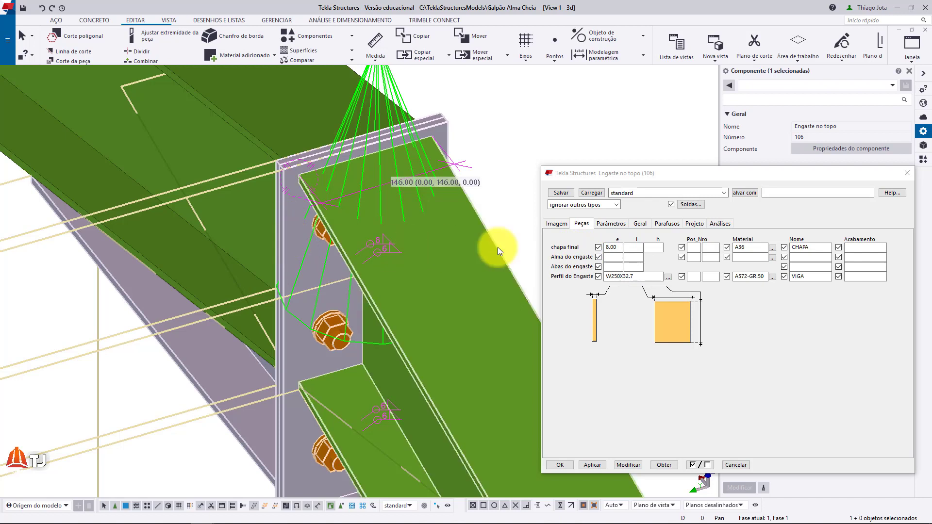
click(634, 247)
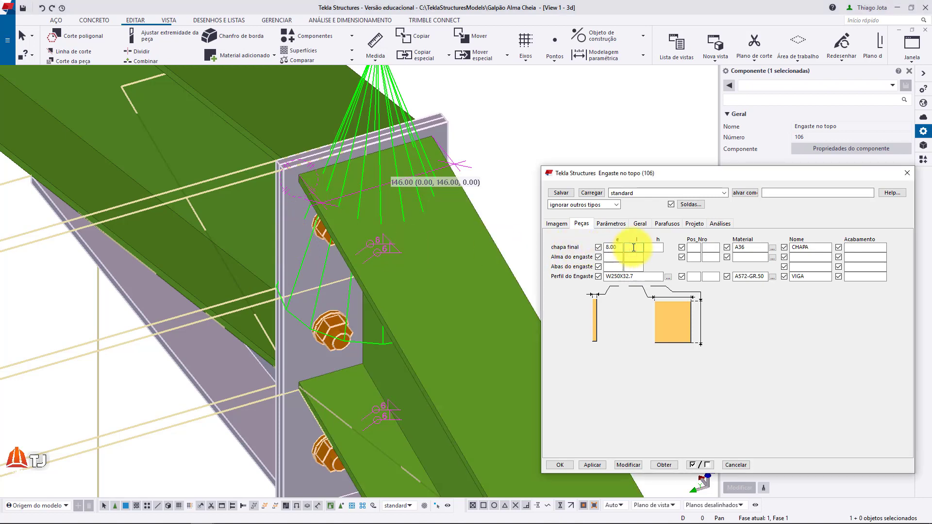
text(150)
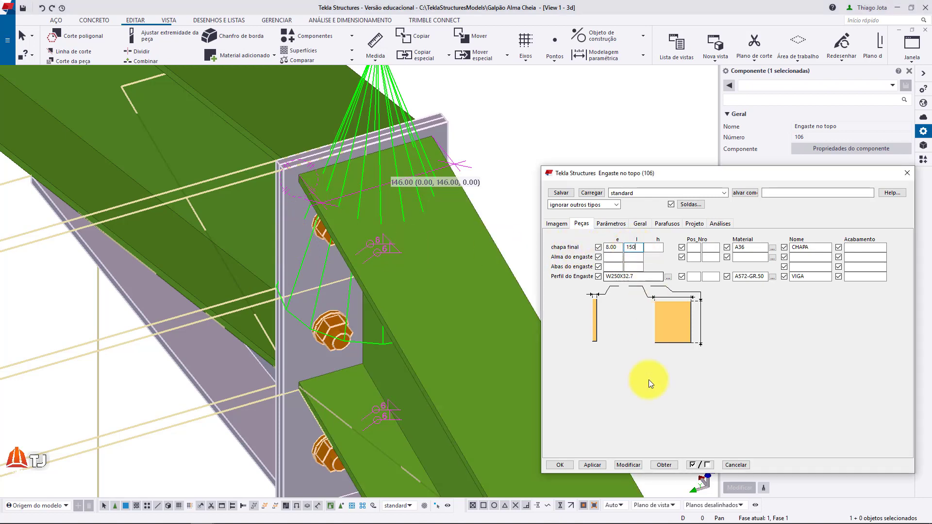
click(623, 464)
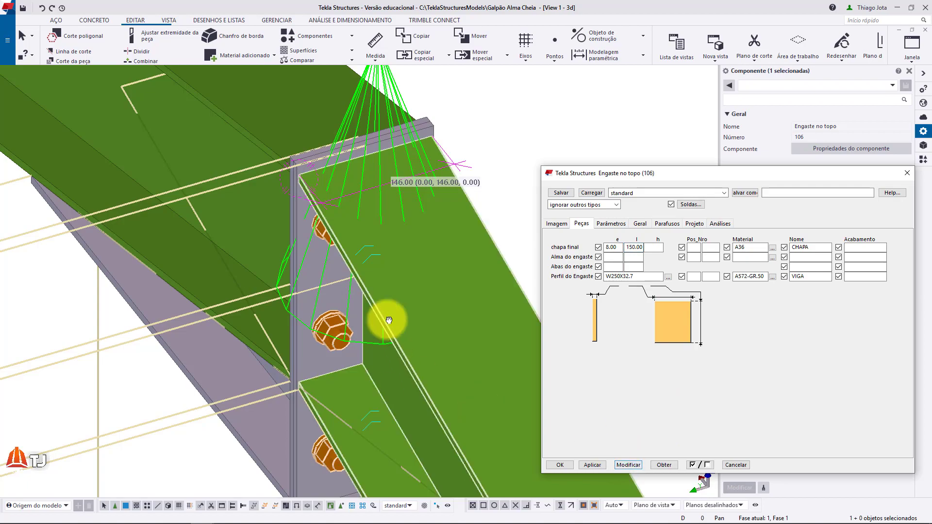
Save the ridge connection's settings as TJ - TESOURA C/ TESOURA and accept the connection's properties.
middle_drag(389, 320, 387, 212)
scroll(387, 212, down, 1)
key(v)
click(316, 316)
ctrl+middle_drag(316, 316, 308, 258)
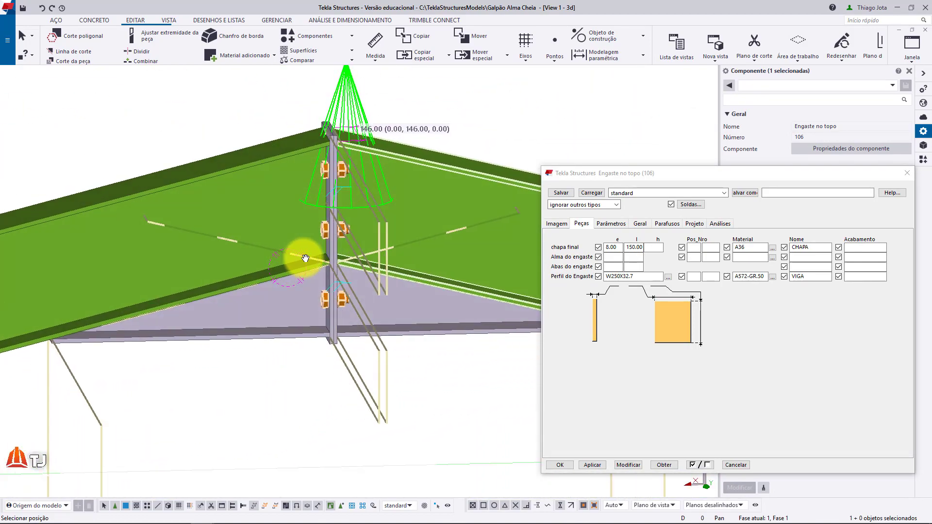
click(776, 193)
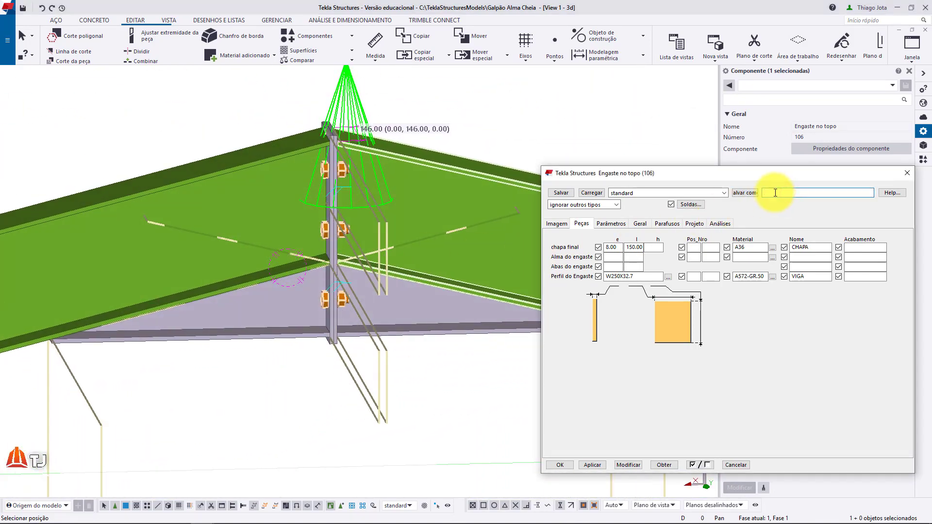
text(TJ - TESOURA C/ TESOURA)
click(750, 193)
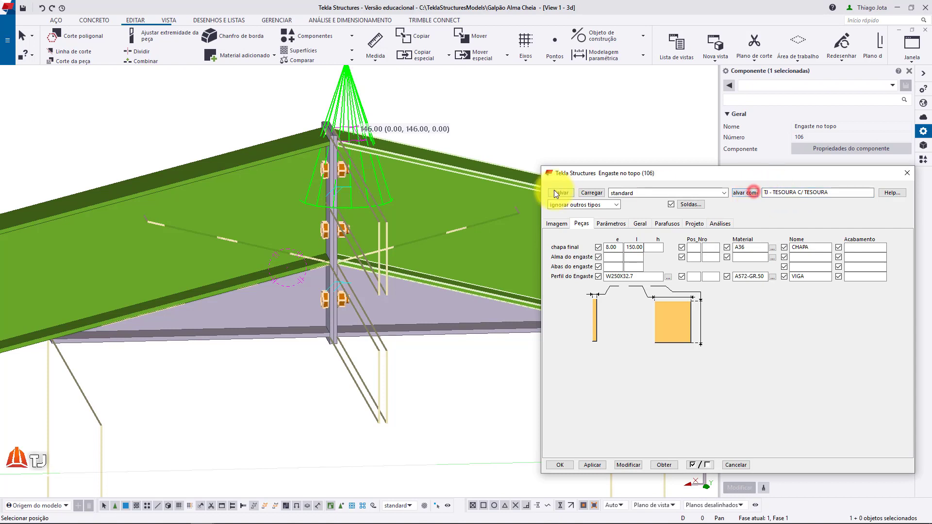
click(563, 465)
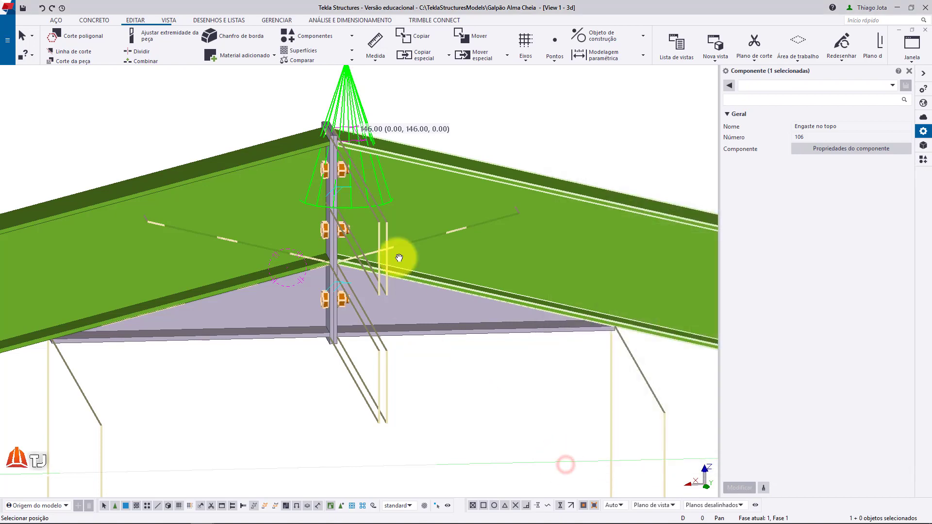
Show the whole portal frame and redraw the 3D view to clear the temporary measurements.
scroll(416, 195, down, 6)
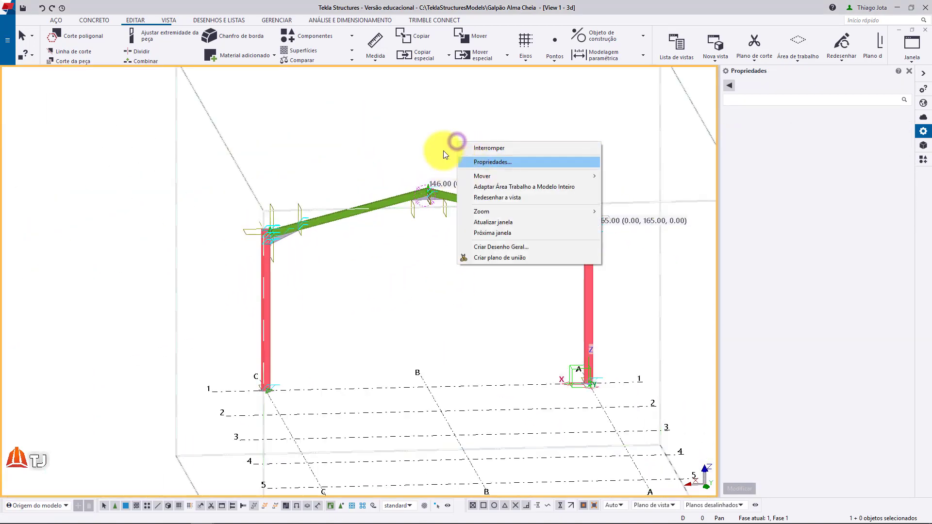
click(426, 131)
right_click(434, 119)
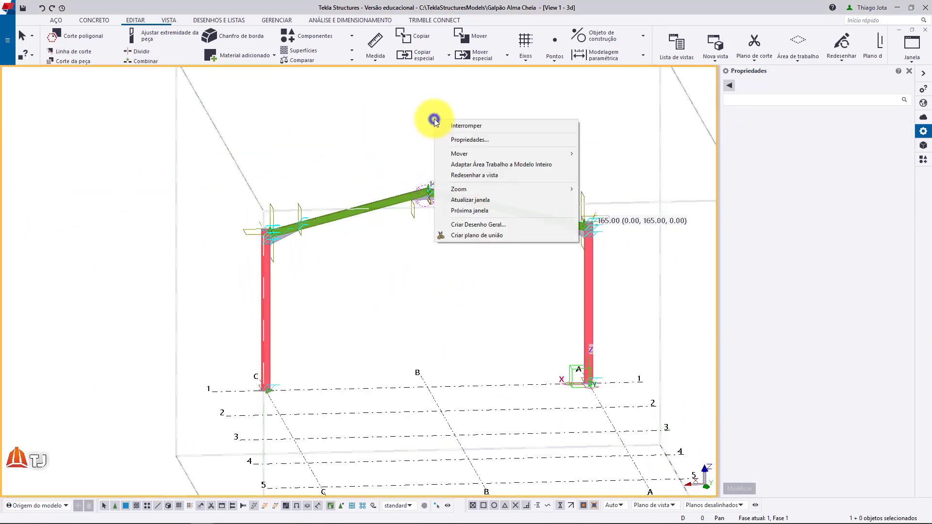
click(467, 175)
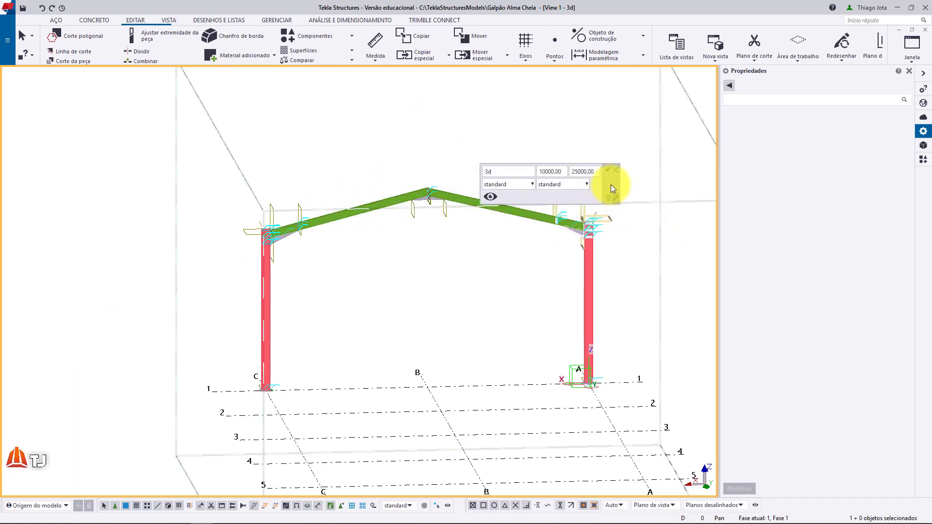
Open the 3D view's properties and its object visibility settings alongside the portal frame.
click(616, 170)
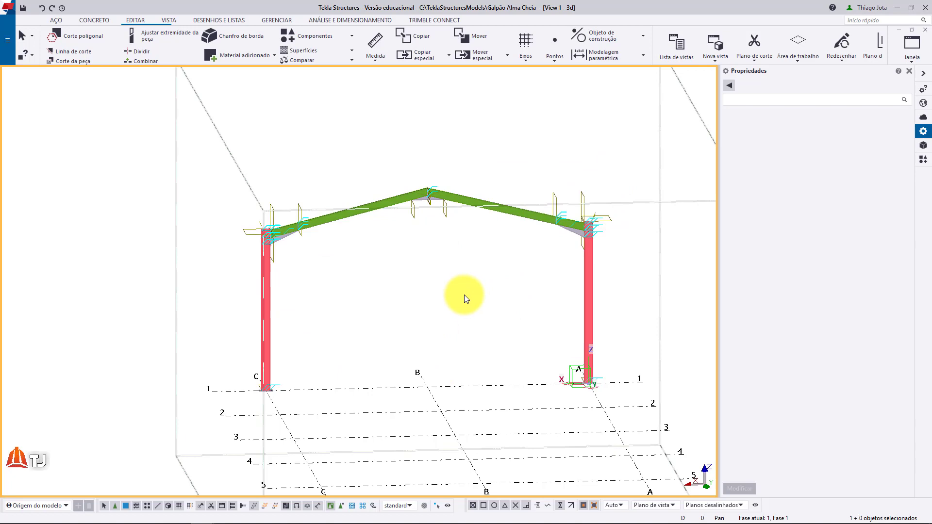
scroll(584, 199, up, 3)
scroll(565, 199, down, 3)
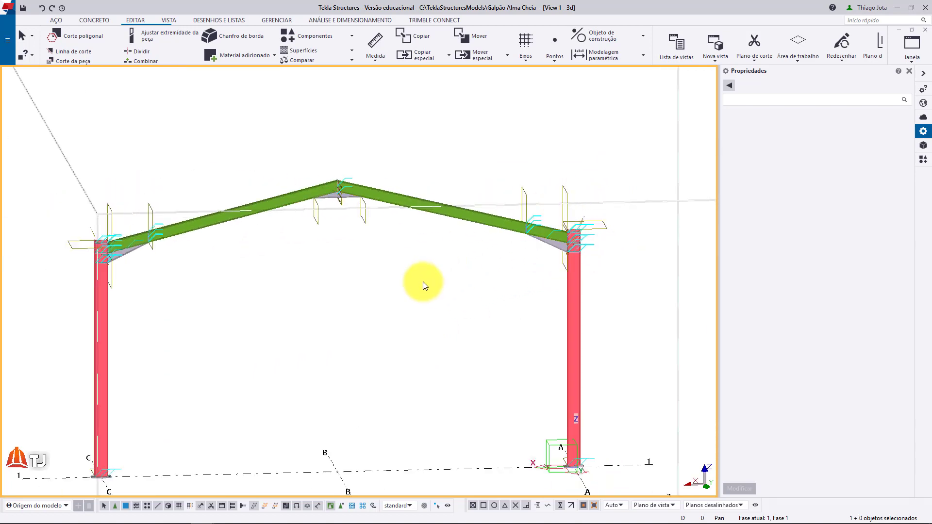
double_click(424, 281)
drag(476, 298, 686, 145)
click(739, 299)
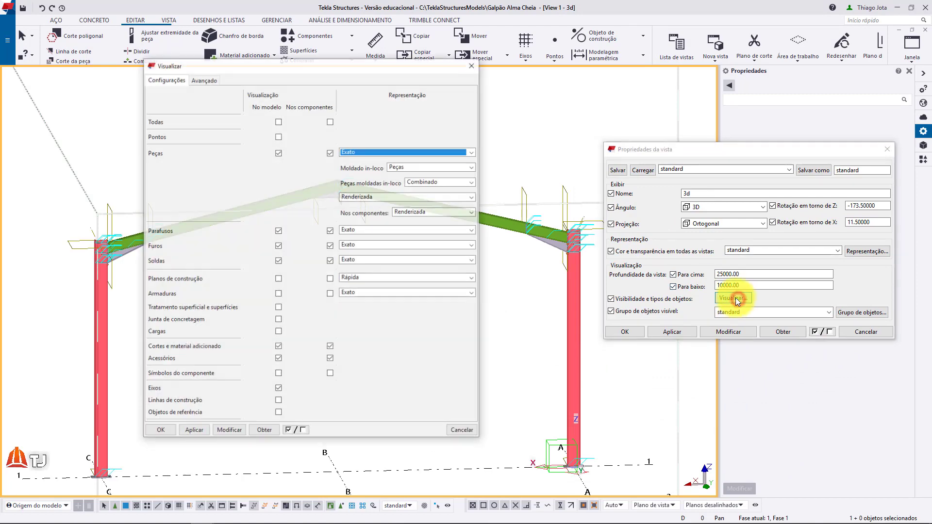
drag(376, 67, 806, 68)
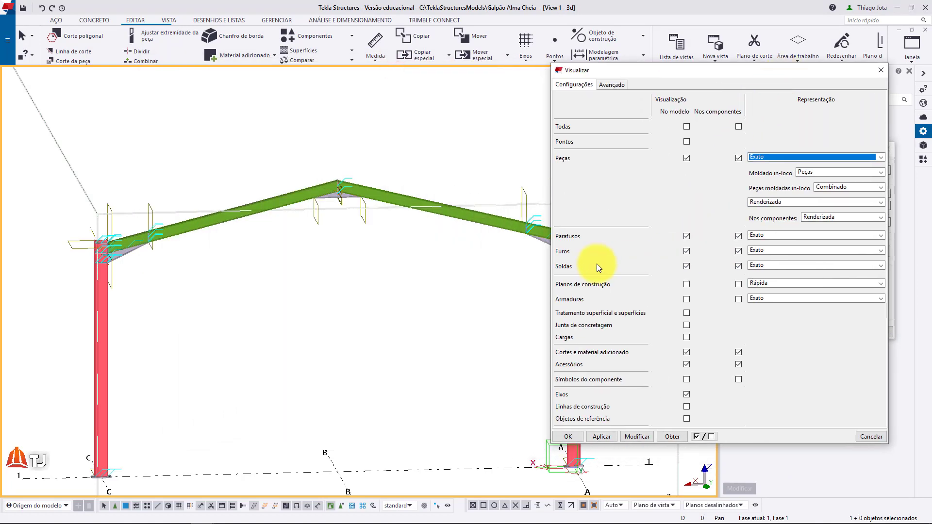
scroll(367, 270, down, 2)
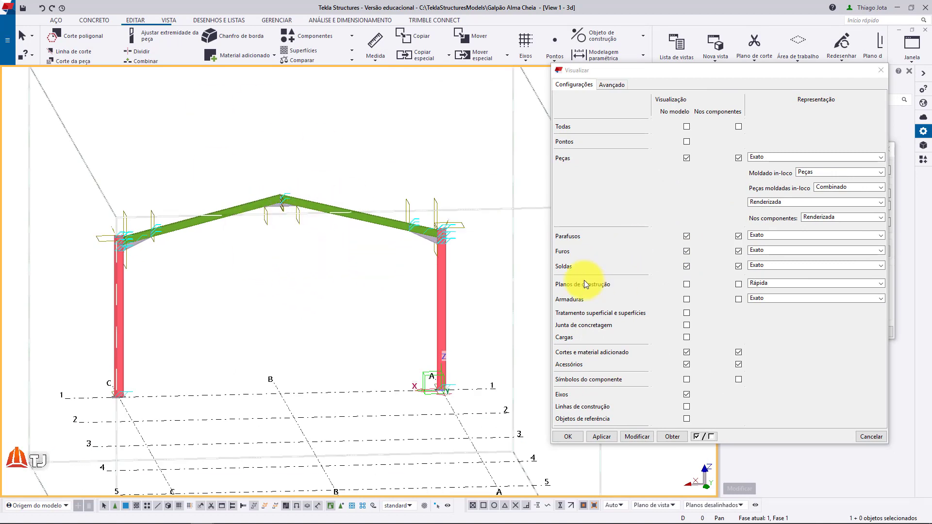
scroll(422, 170, down, 1)
scroll(416, 175, up, 1)
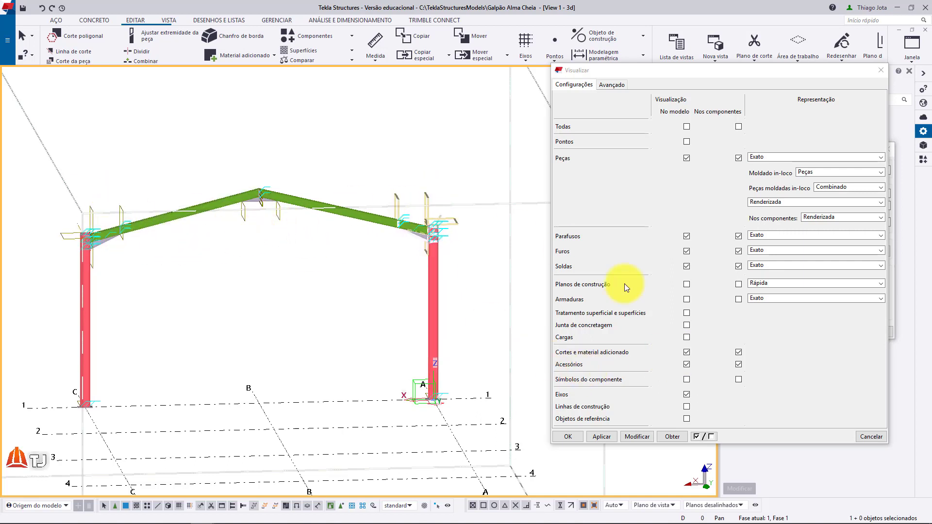
Hide Cortes e material adicionado and Acessórios in both the model and the components, and apply this to the 3D view.
click(687, 352)
click(687, 364)
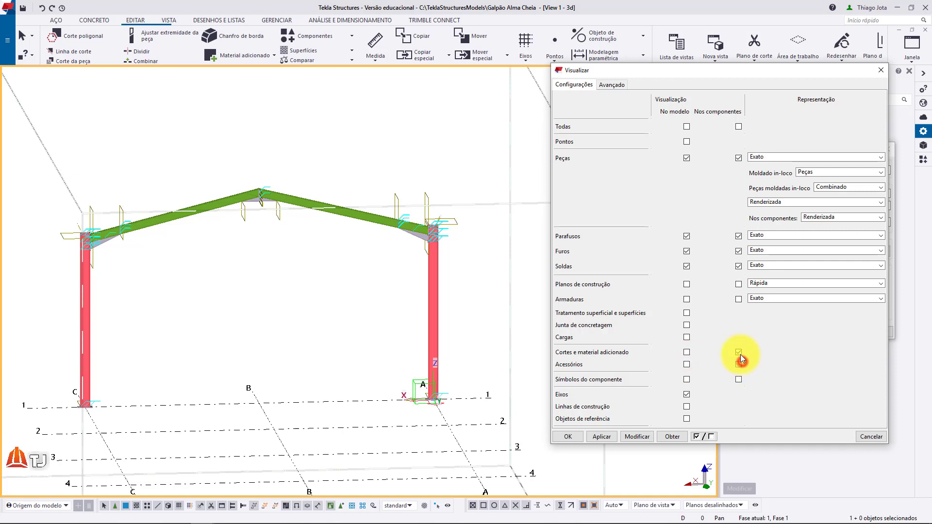
click(738, 364)
click(637, 436)
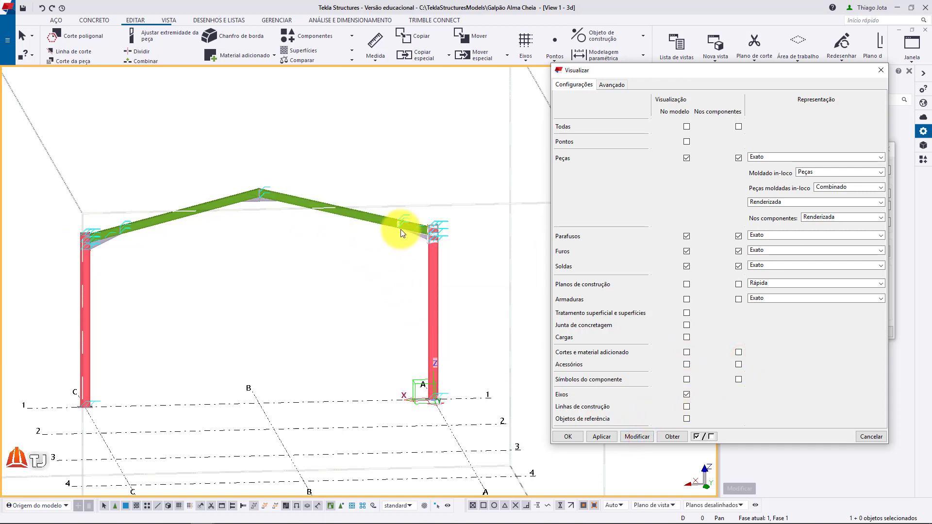
click(882, 70)
click(885, 147)
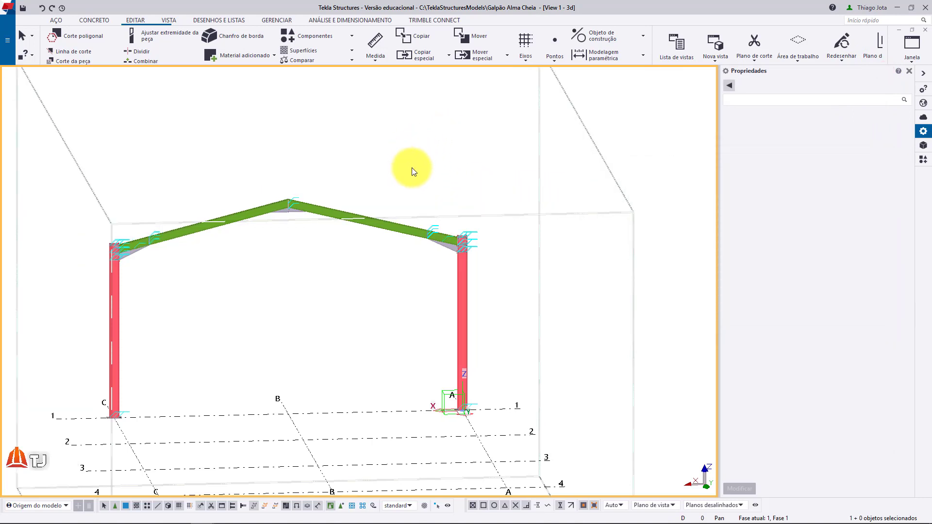
Check which views are open in the view list and redraw the 3D view.
scroll(412, 168, down, 1)
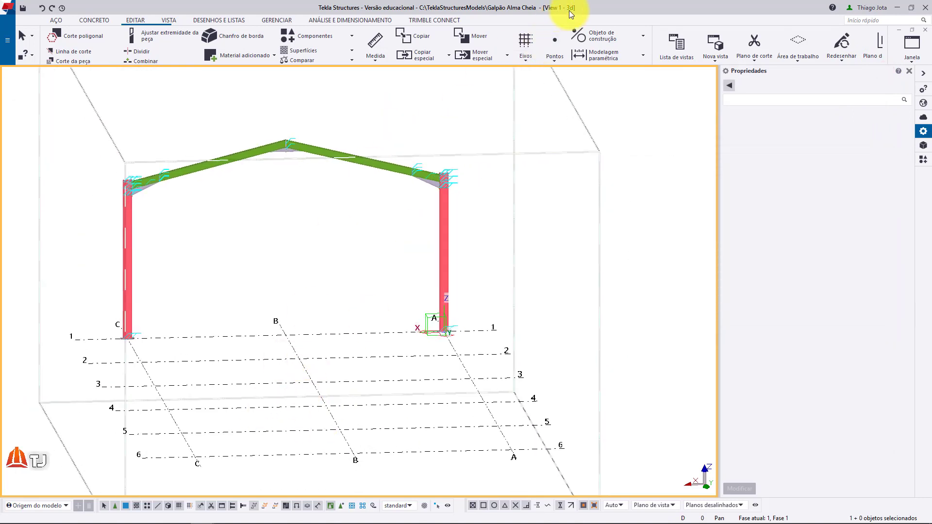
key(ctrl+i)
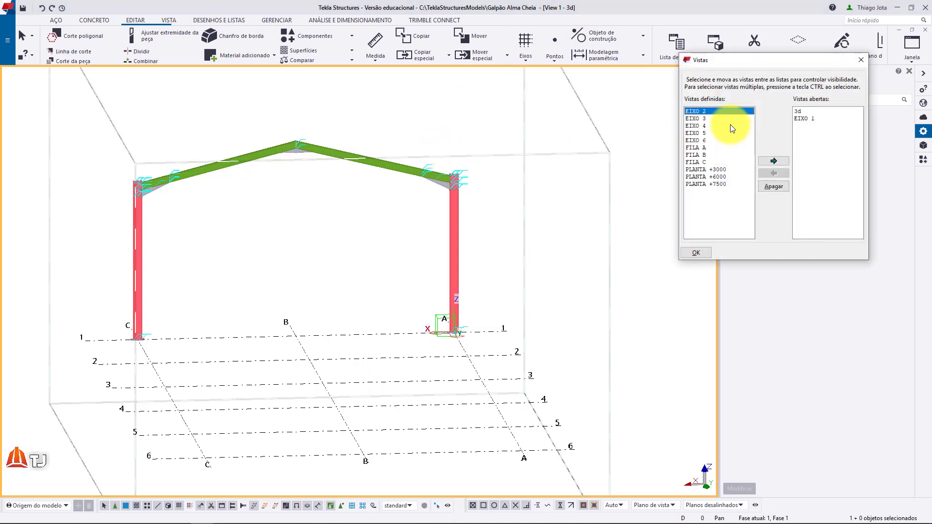
click(802, 111)
click(808, 118)
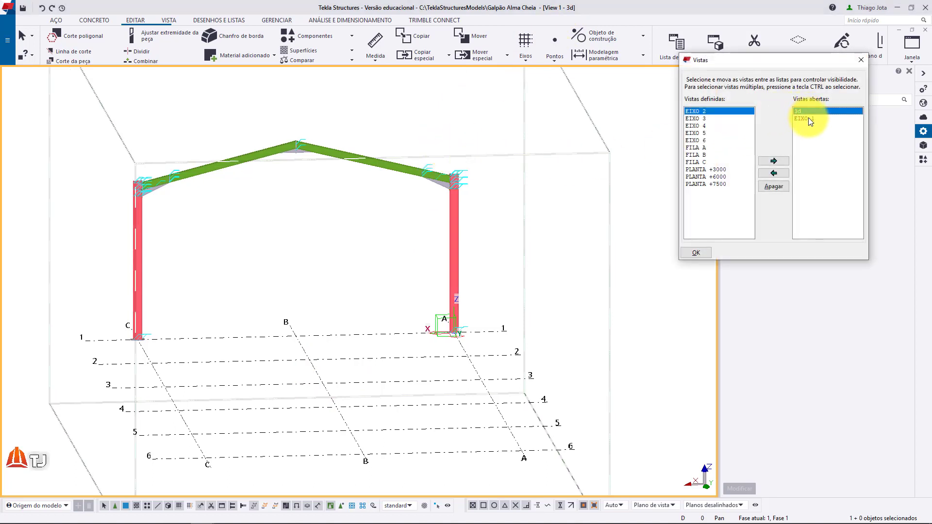
click(808, 112)
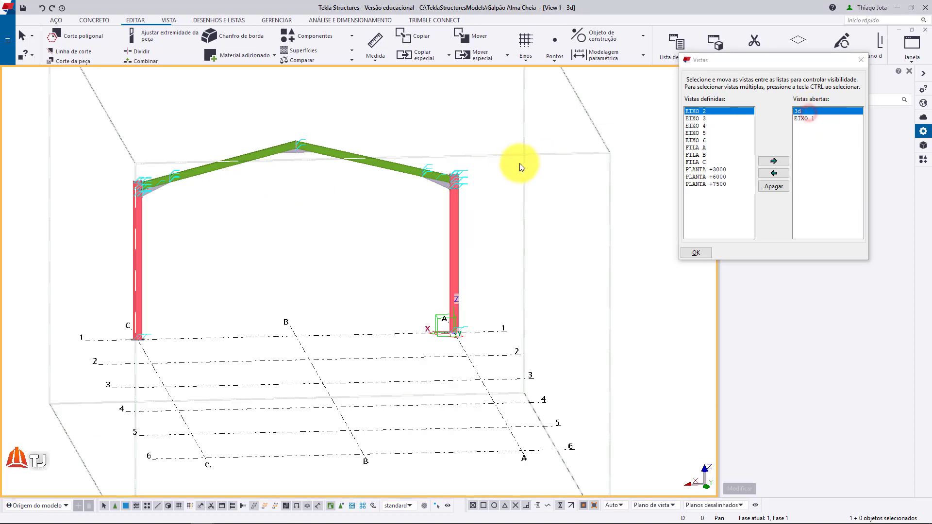
right_click(436, 99)
click(507, 145)
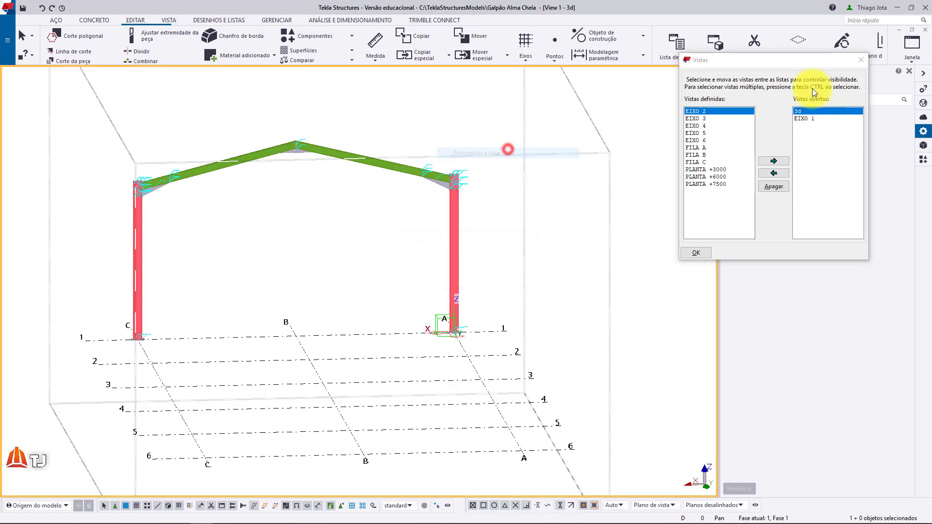
click(860, 62)
Close the properties pane and select both rafters and both columns of the portal frame on axis 1.
click(909, 71)
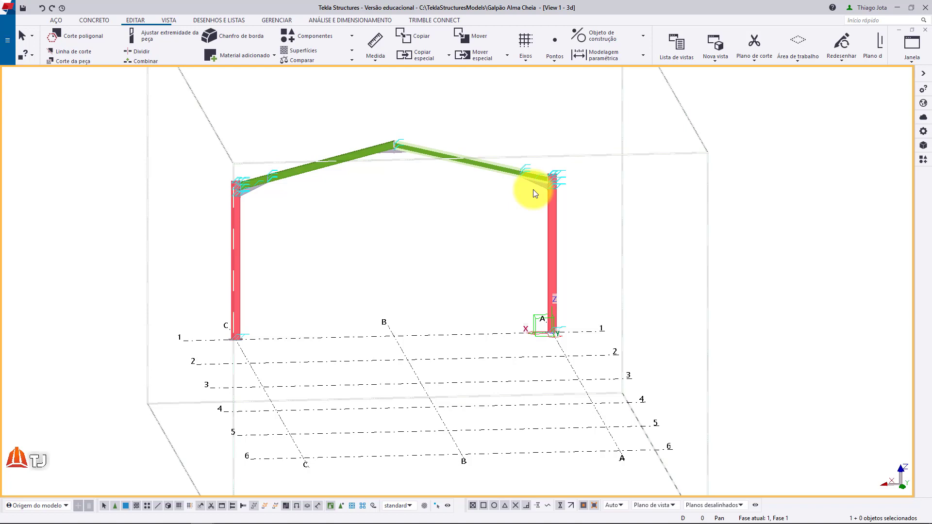
scroll(570, 422, down, 5)
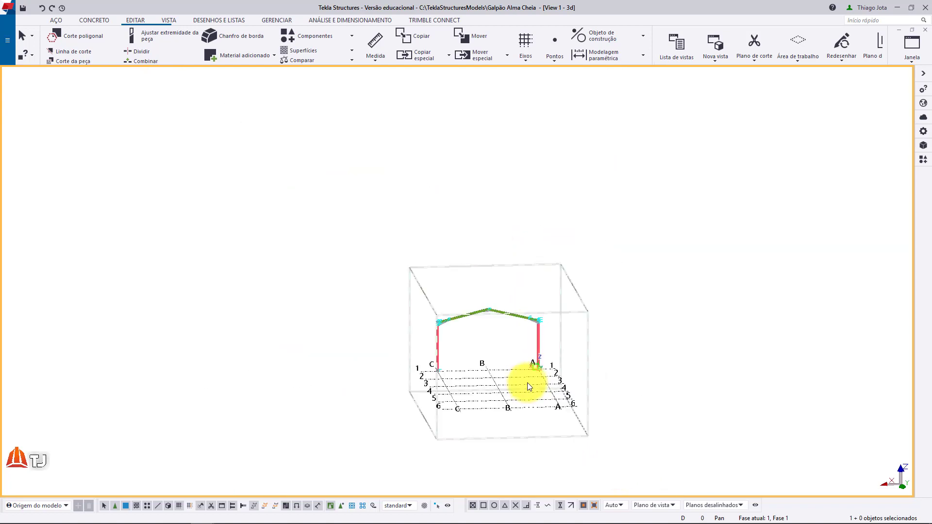
mouse_move(530, 385)
ctrl+middle_down()
mouse_move(573, 442)
mouse_move(544, 395)
ctrl+middle_up()
scroll(529, 340, up, 3)
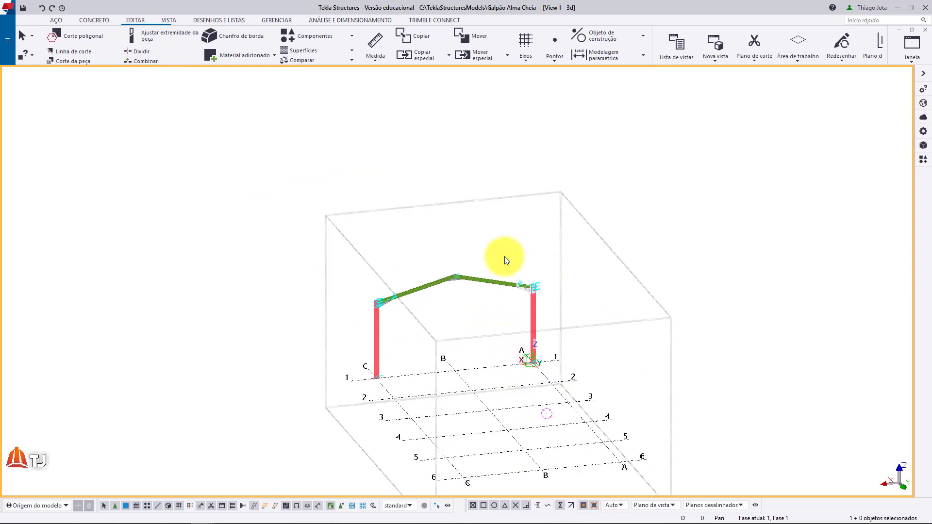
middle_drag(489, 351, 484, 317)
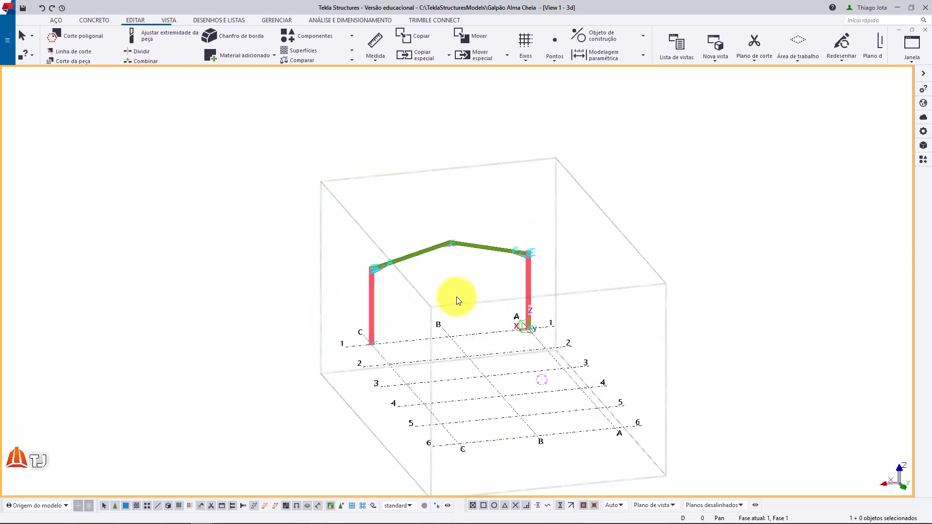
scroll(458, 299, up, 3)
scroll(417, 237, up, 2)
scroll(454, 201, up, 2)
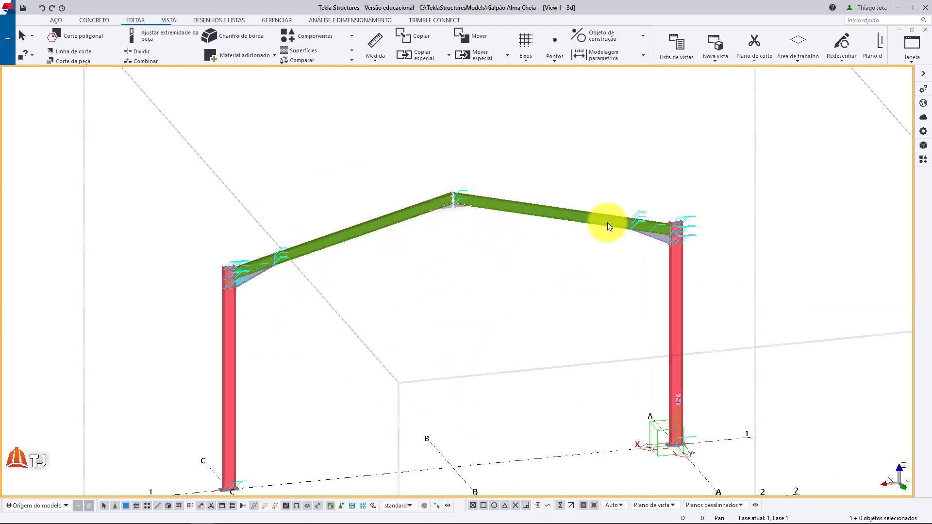
scroll(675, 249, down, 2)
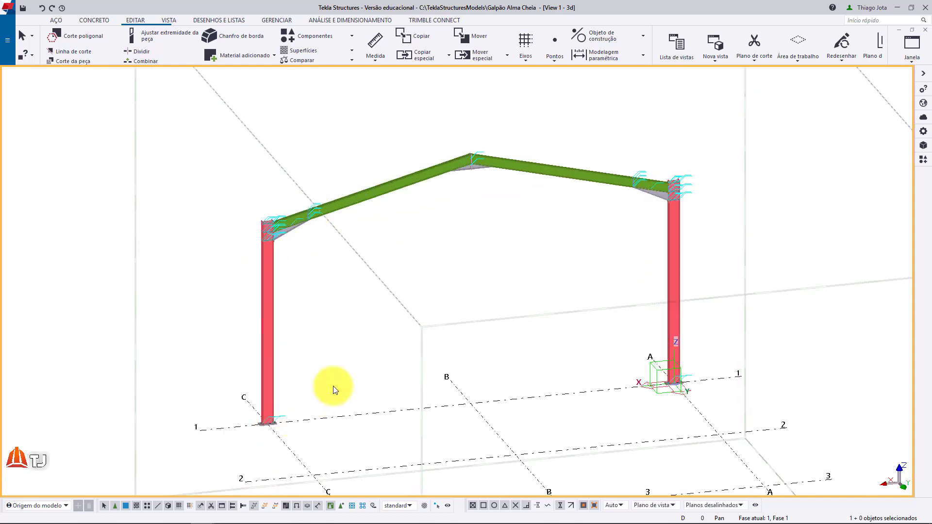
click(400, 190)
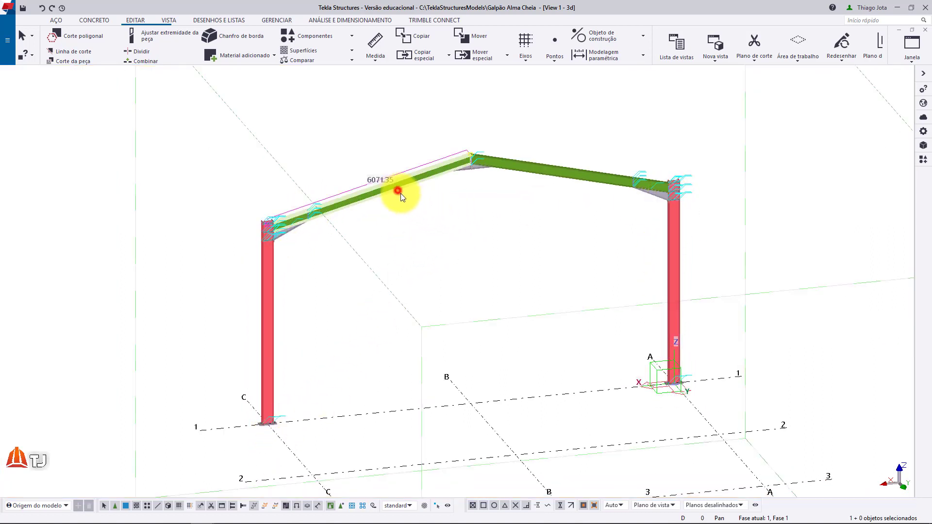
ctrl+click(552, 178)
ctrl+click(269, 300)
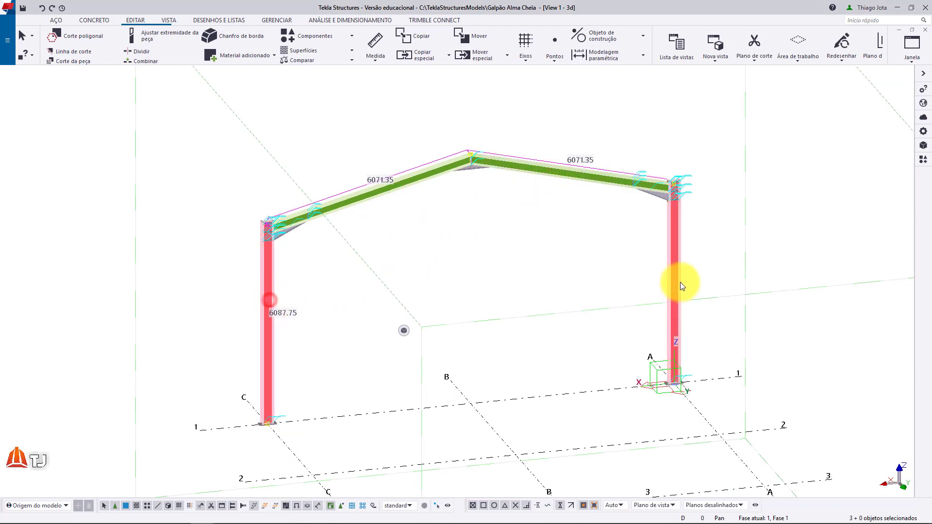
ctrl+click(671, 256)
Switch the 3D view to plan orientation, framing the selected portal frame and the grid axes.
scroll(503, 202, down, 5)
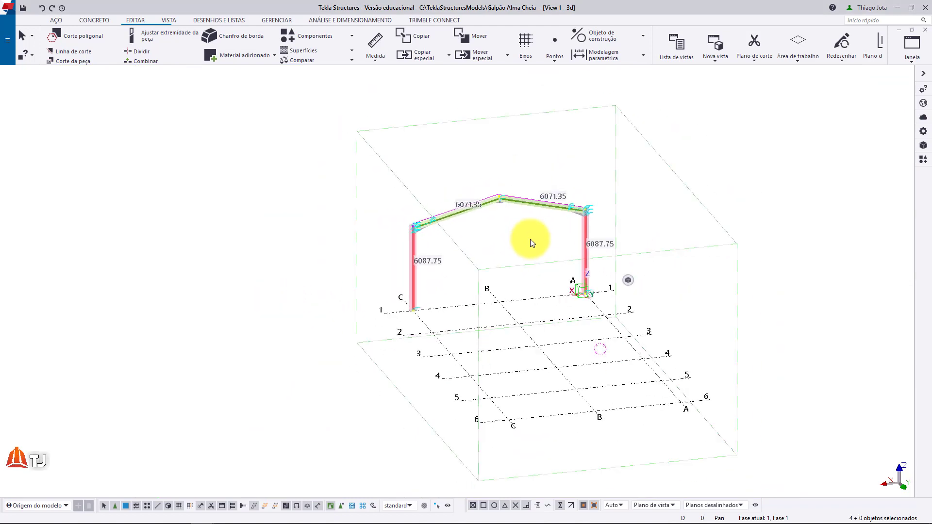
middle_drag(539, 301, 515, 302)
scroll(541, 259, up, 2)
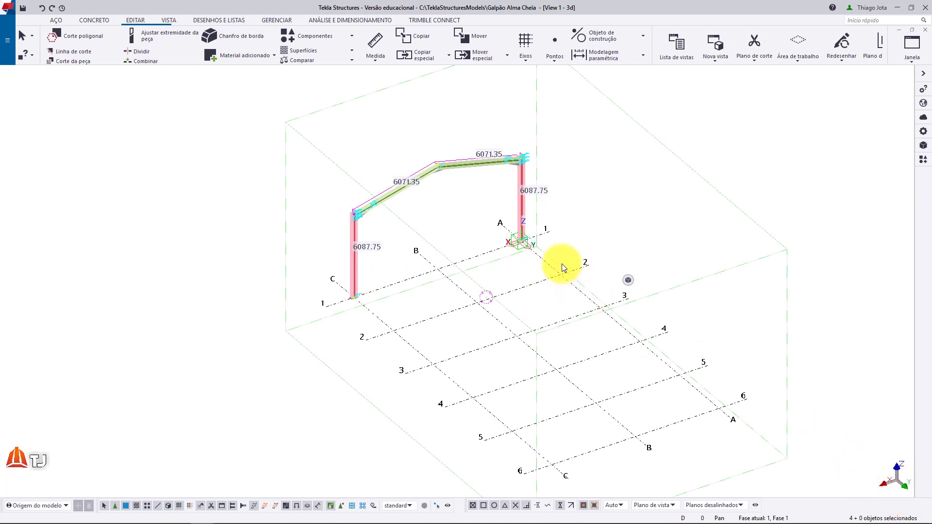
key(ctrl+p)
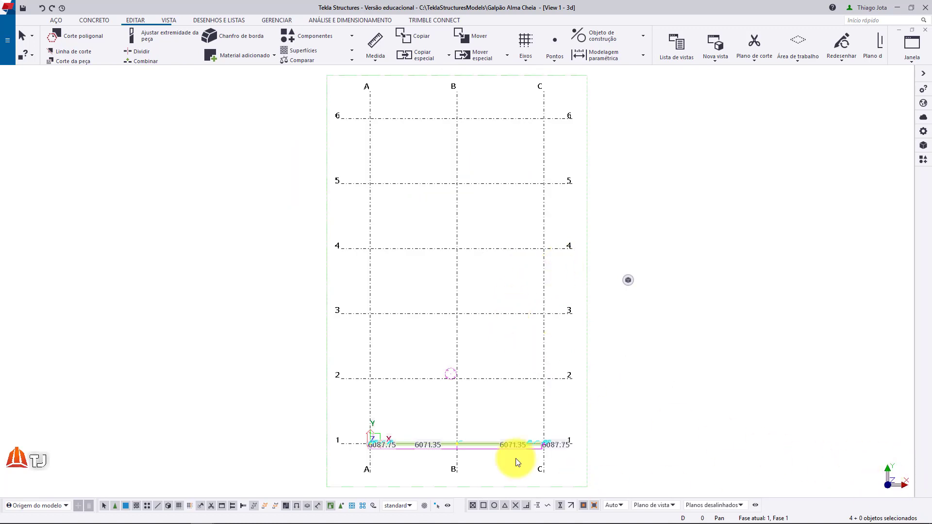
middle_drag(420, 448, 424, 382)
scroll(426, 381, up, 2)
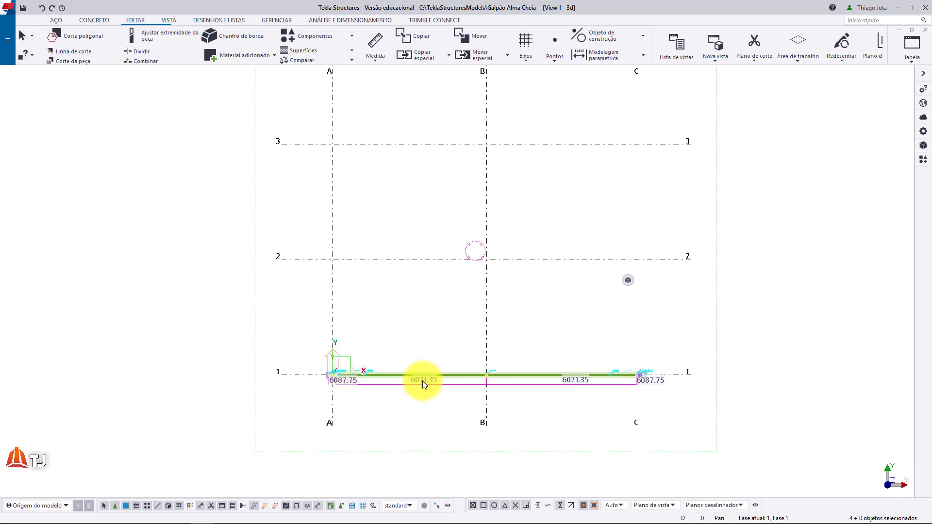
scroll(513, 373, down, 3)
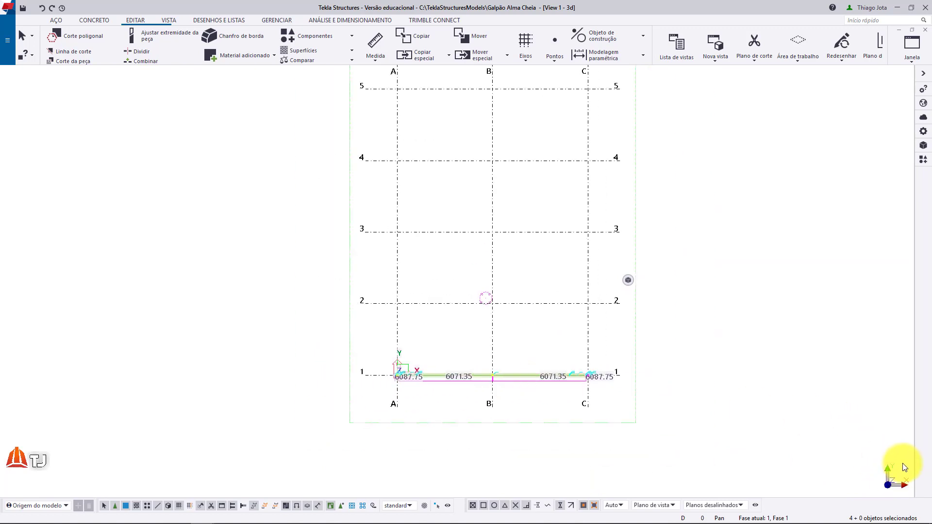
scroll(537, 328, up, 2)
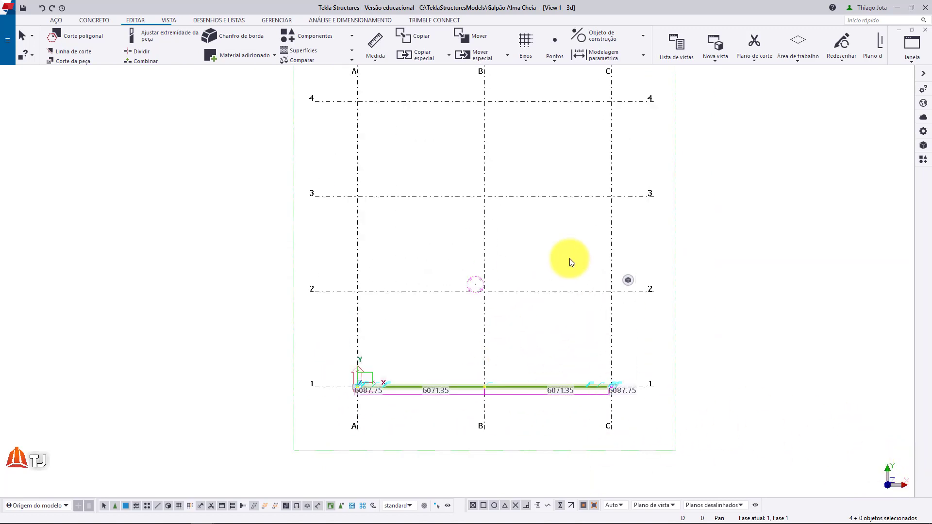
Copy the selected portal frame linearly with 5 copies at a dY spacing of 4500 mm.
right_click(562, 217)
mouse_move(610, 247)
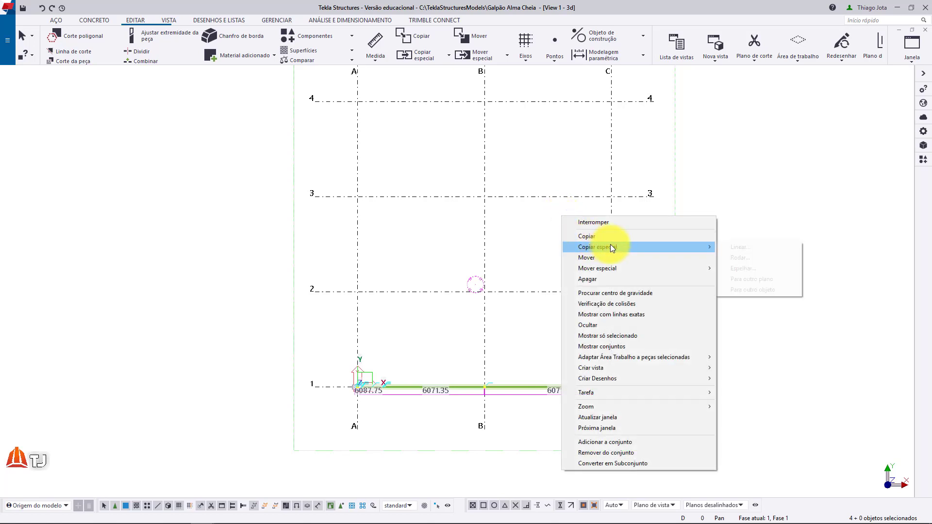
click(748, 247)
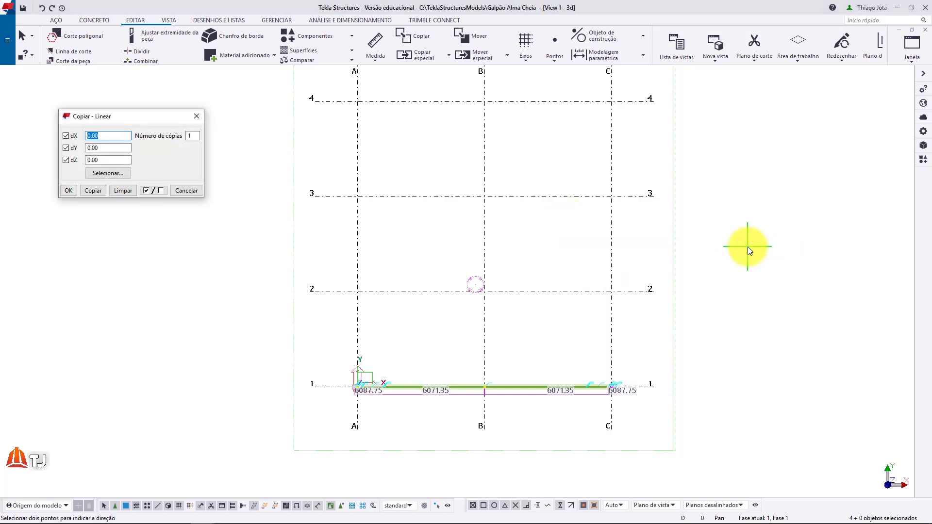
double_click(192, 135)
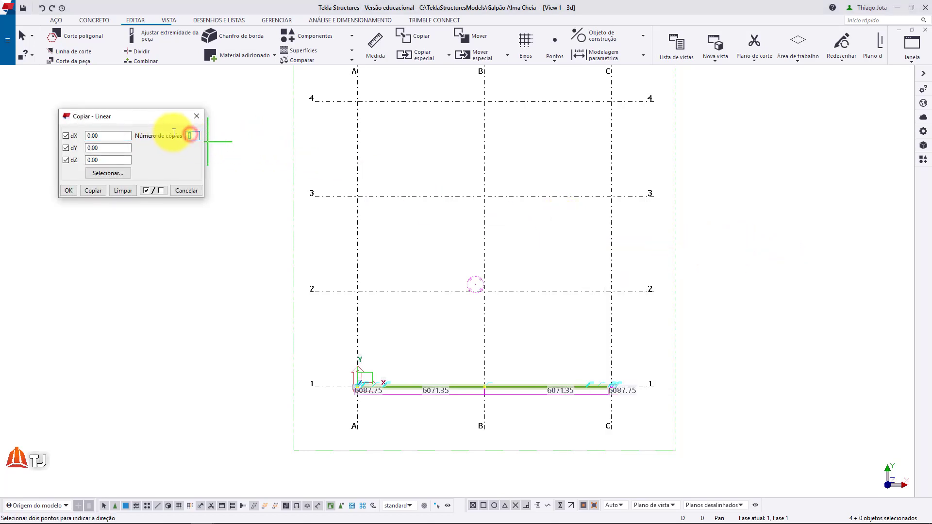
text(5)
double_click(94, 147)
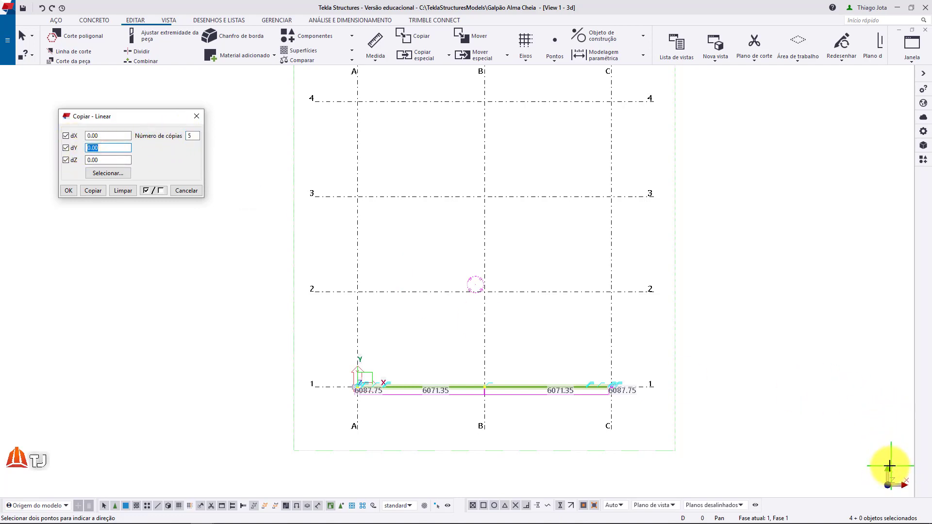
click(104, 174)
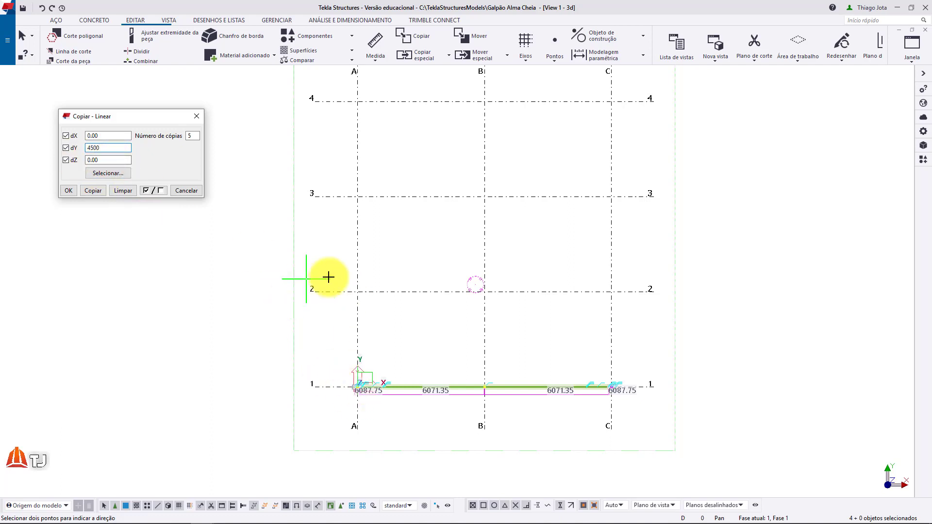
click(94, 191)
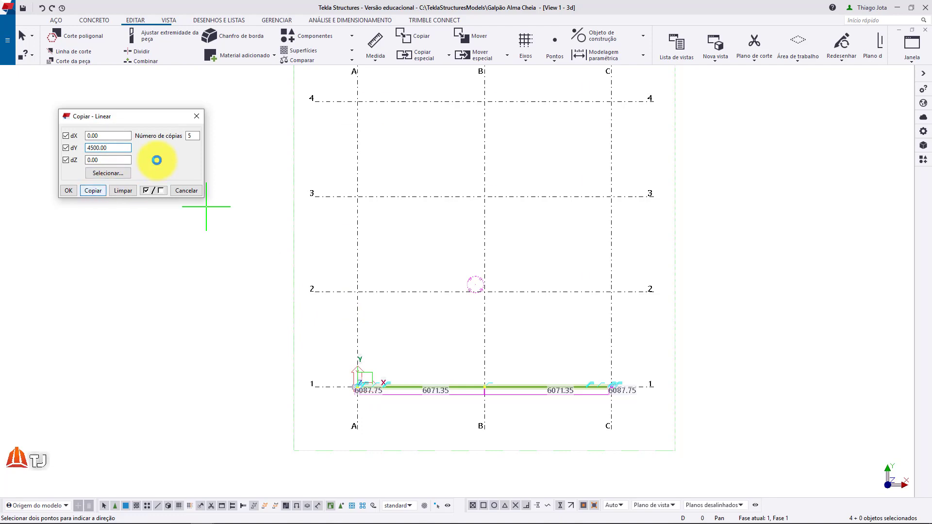
click(196, 116)
Return to a 3D orientation, deselect the frame and redraw the view to clear the cut symbols from the copied frames.
ctrl+middle_drag(398, 214, 462, 181)
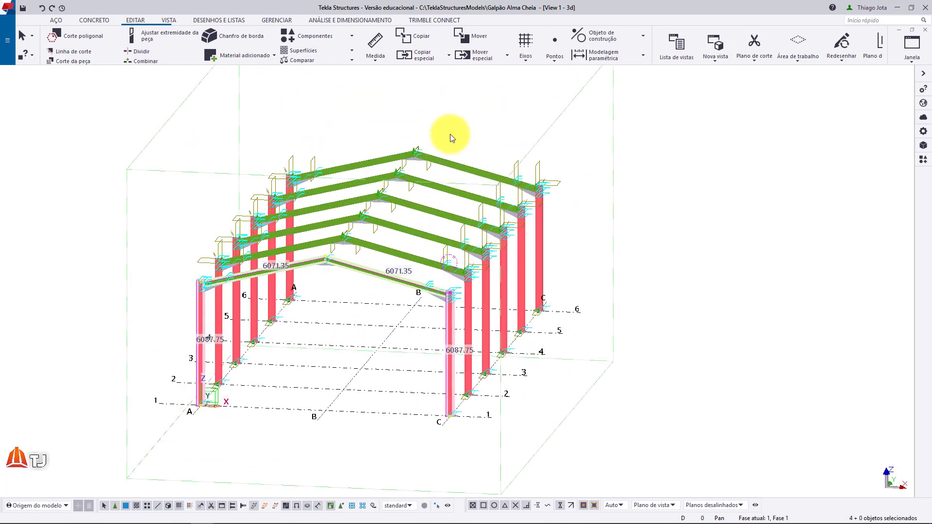
click(465, 97)
right_click(465, 97)
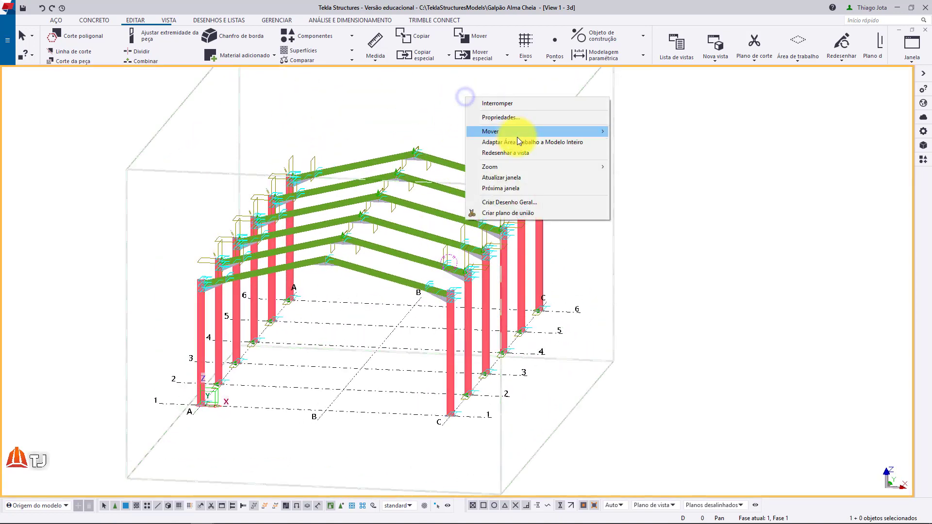
click(522, 151)
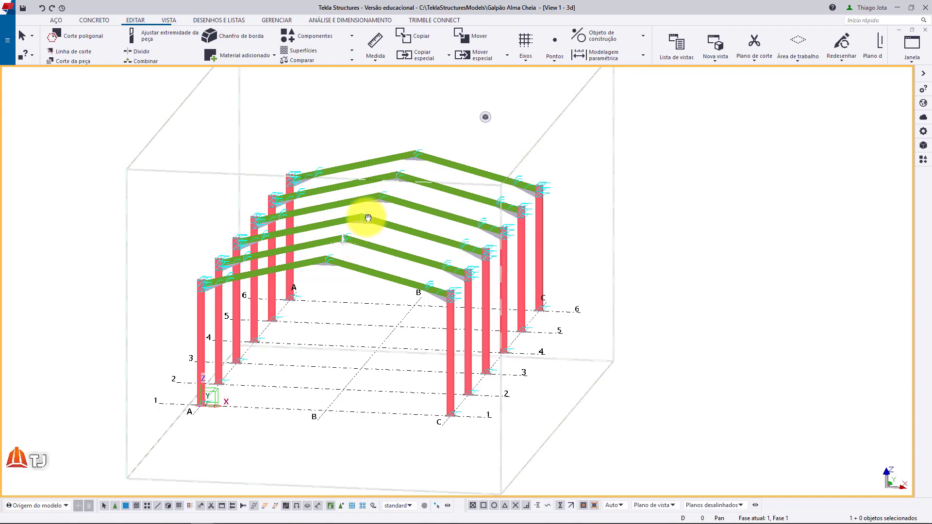
ctrl+middle_drag(366, 218, 348, 237)
scroll(249, 229, up, 5)
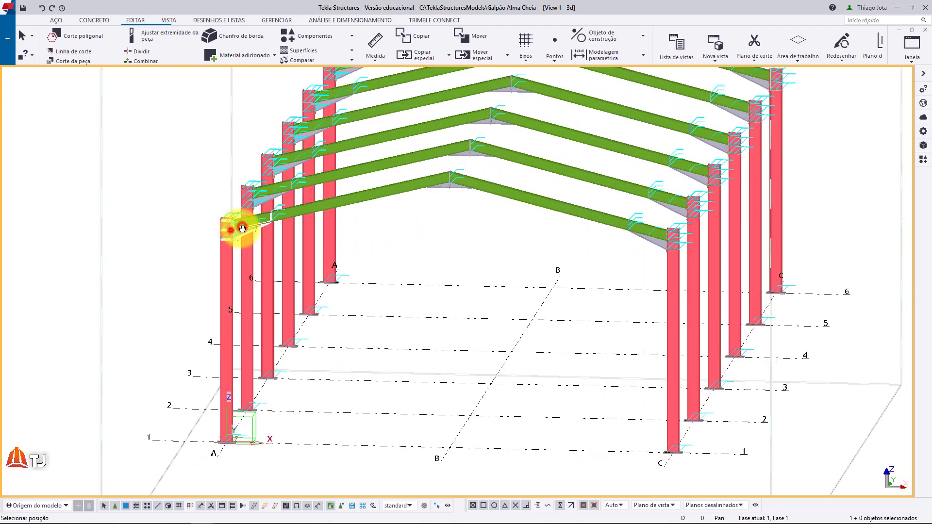
scroll(257, 230, down, 5)
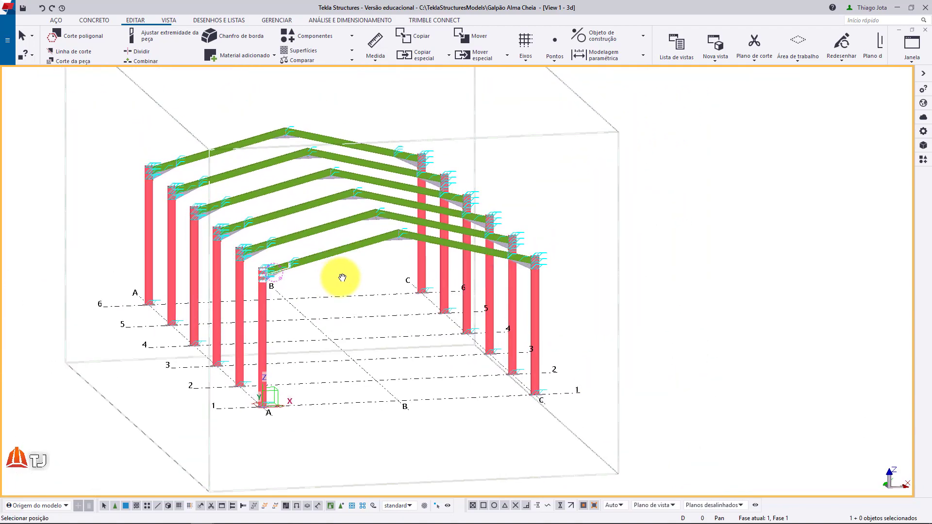